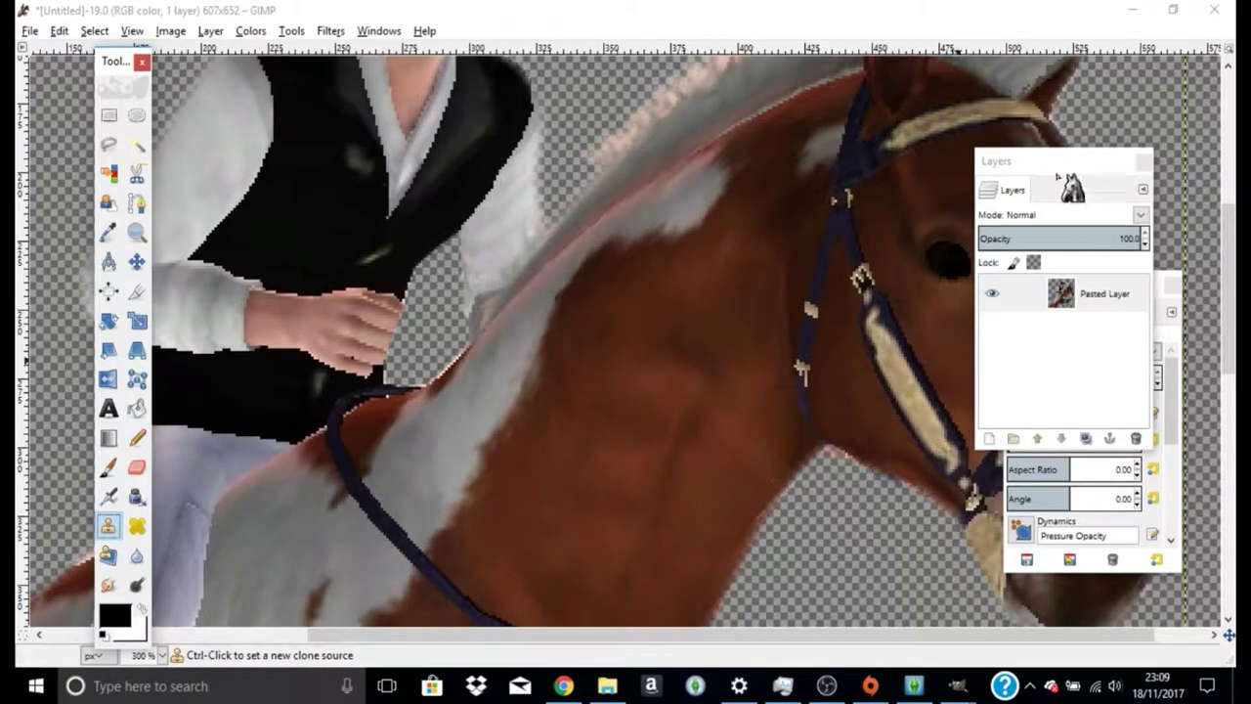
Move the Clone tool options aside and set the Clone brush size to 13
left_click_drag(1055, 173, 1170, 190)
left_click_drag(1039, 282, 137, 262)
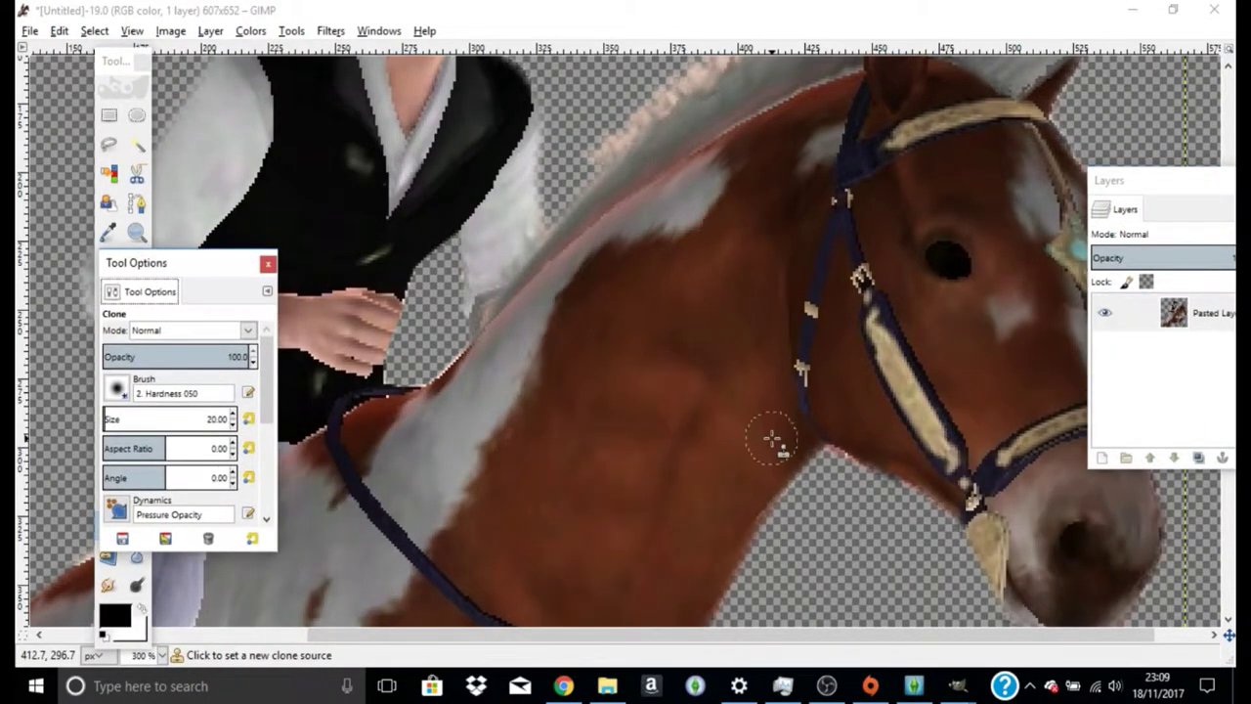
scroll(773, 441, "up", 2)
scroll(704, 494, "up", 5)
left_click_drag(614, 656, 689, 657)
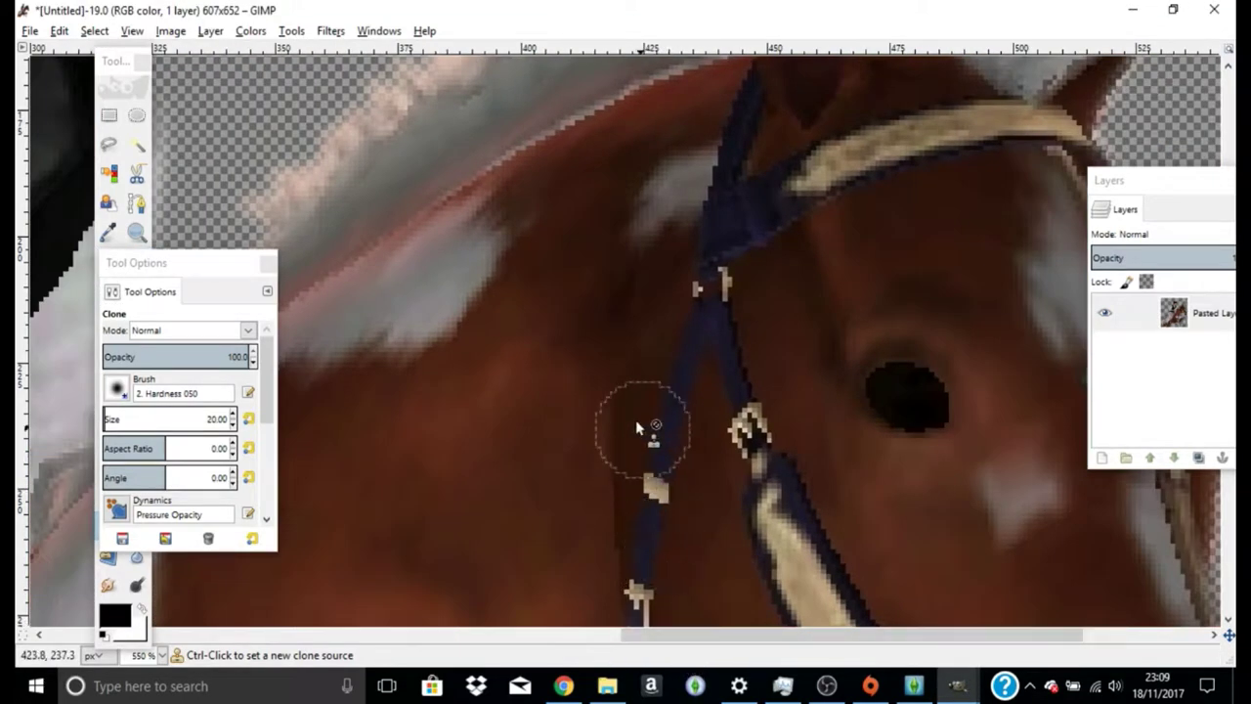
left_click(235, 423)
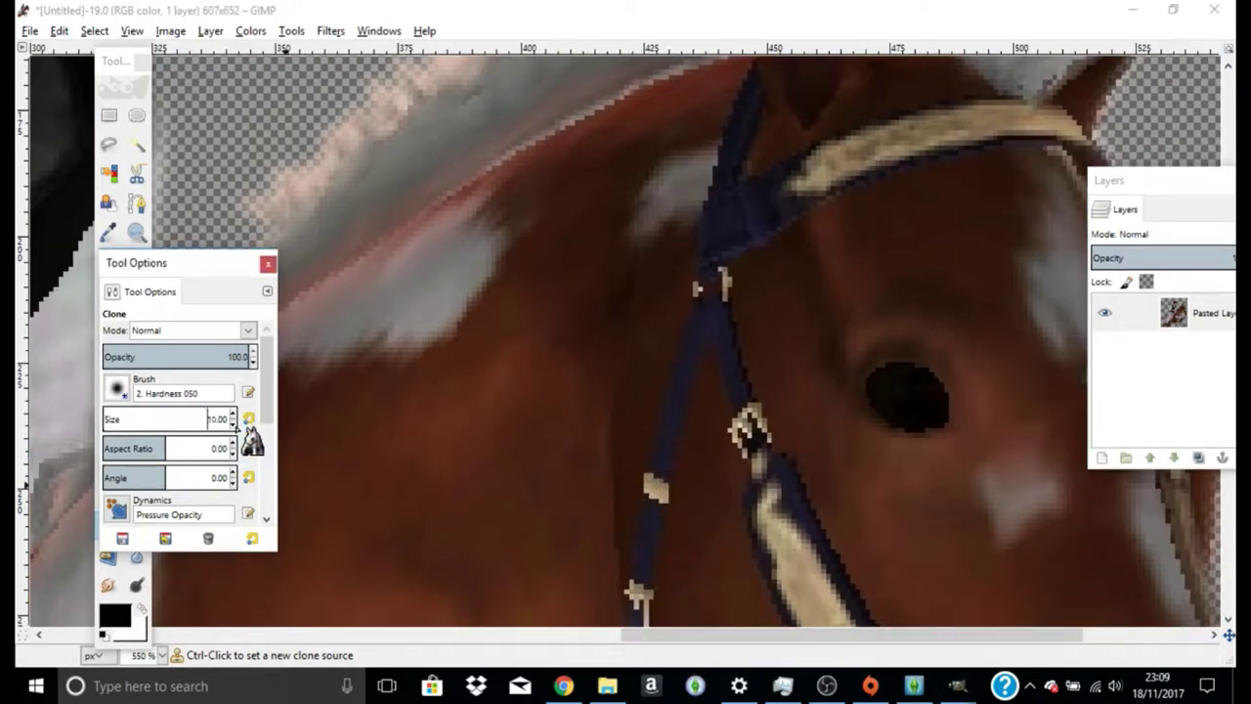
left_click(232, 423)
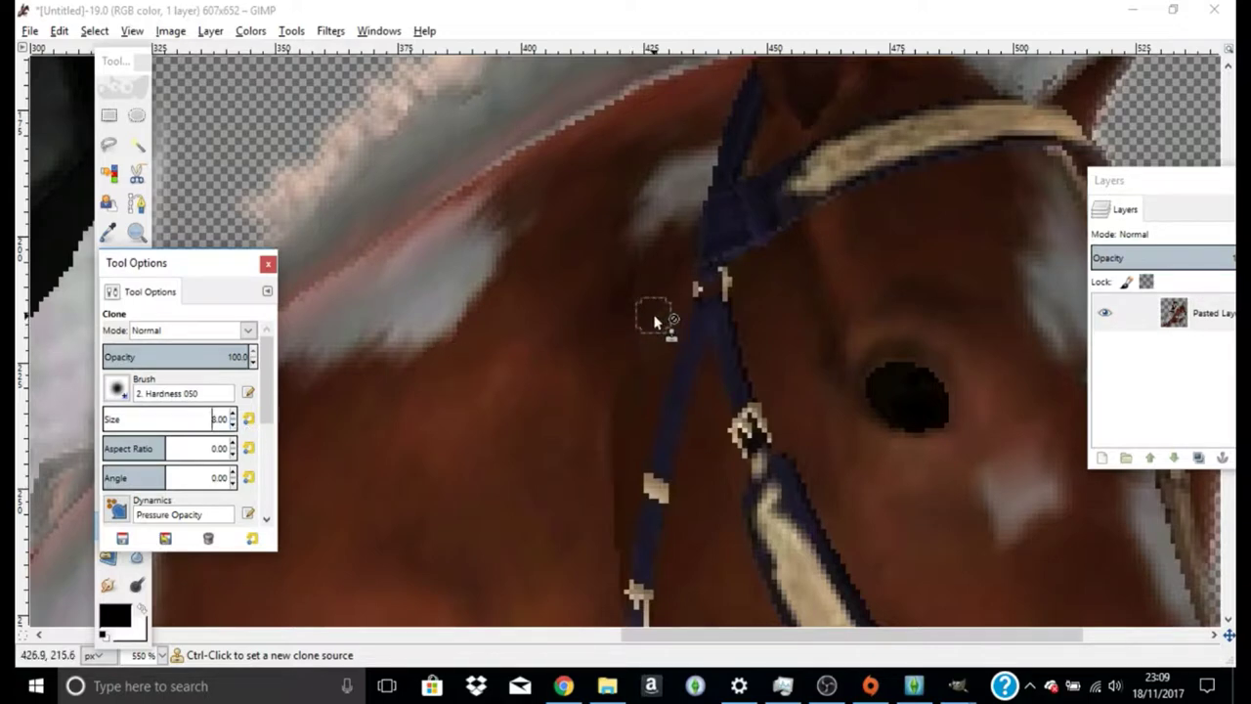
left_click(234, 414)
Clone brown coat over the dark cheek strap, its buckle and the upper cream halter strap
left_click_drag(698, 329, 648, 533)
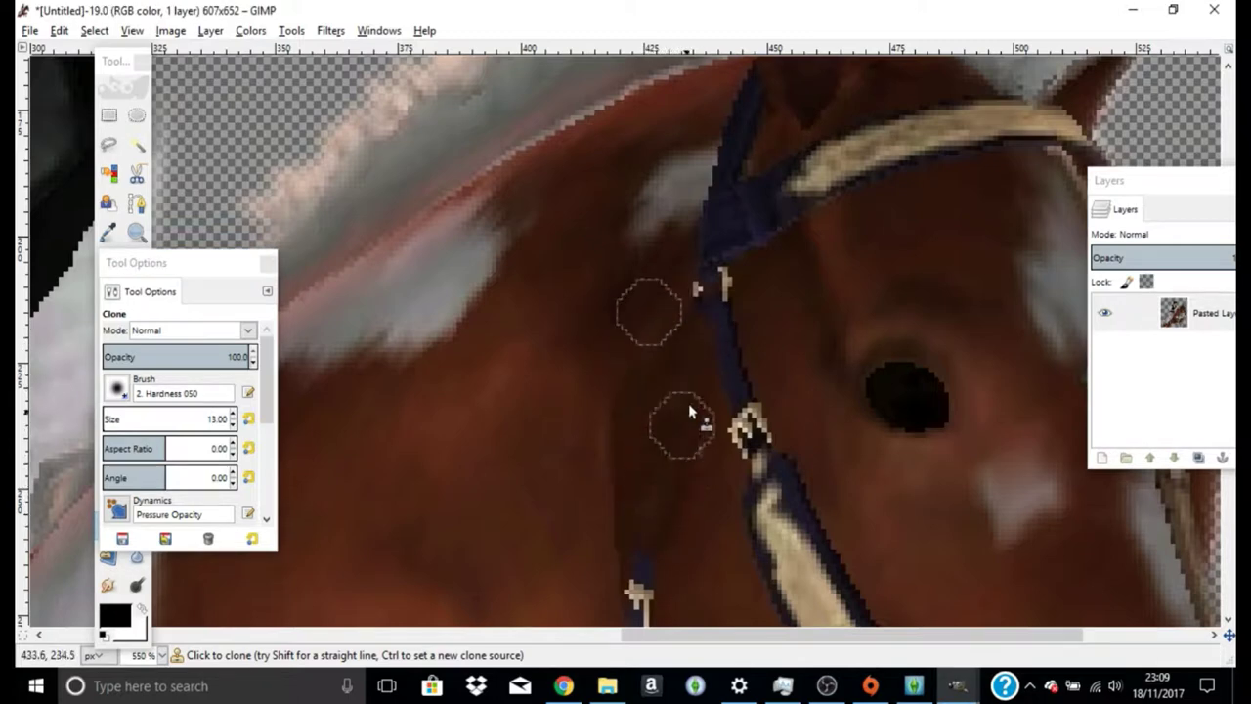
left_click_drag(711, 310, 738, 389)
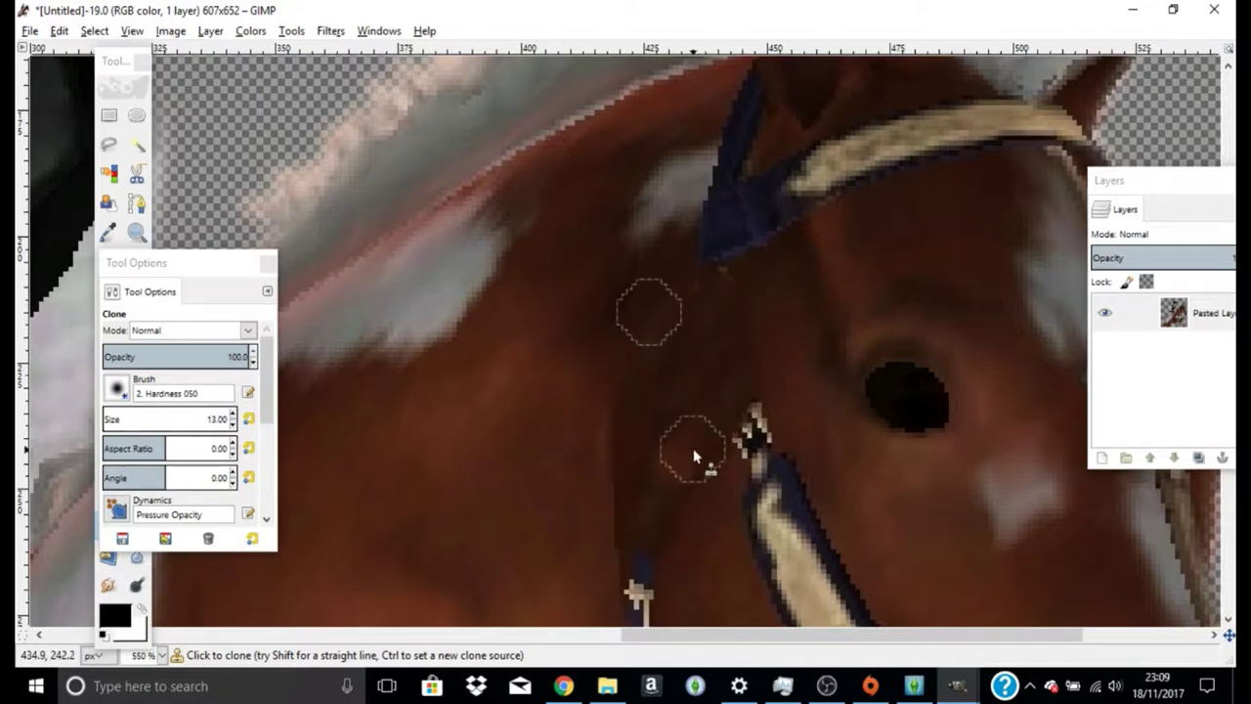
scroll(712, 456, "down", 3)
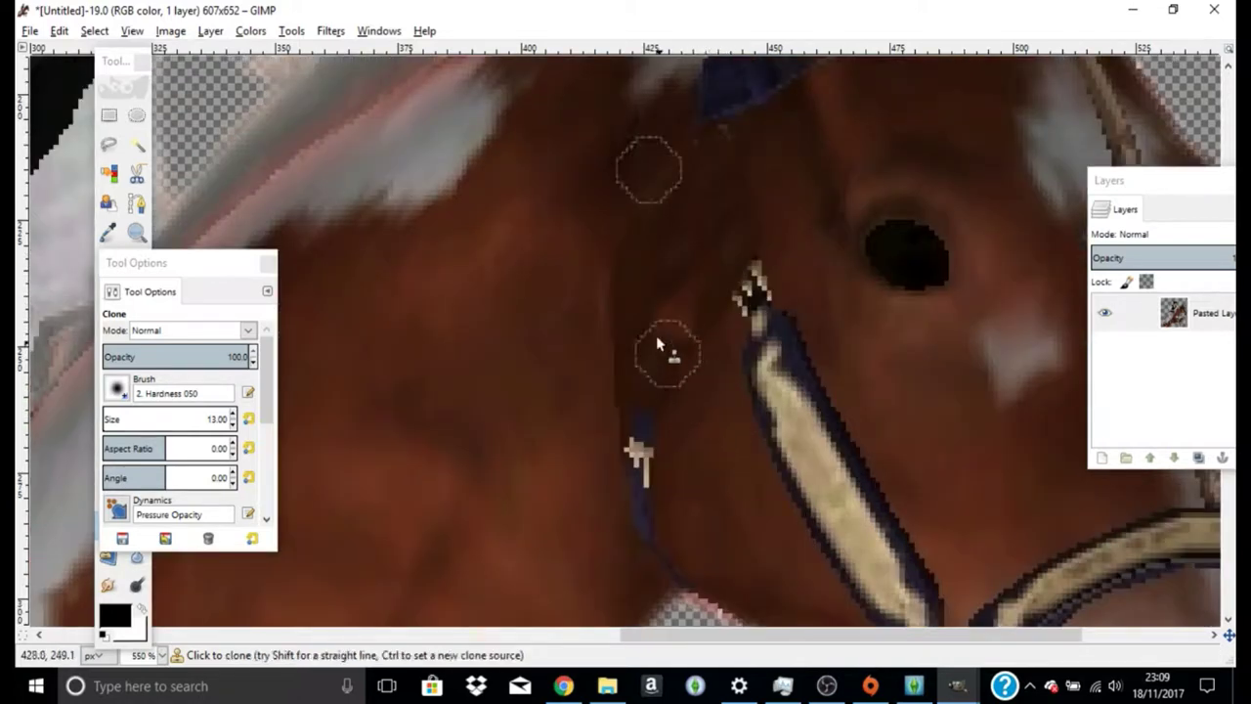
left_click(650, 267, "ctrl")
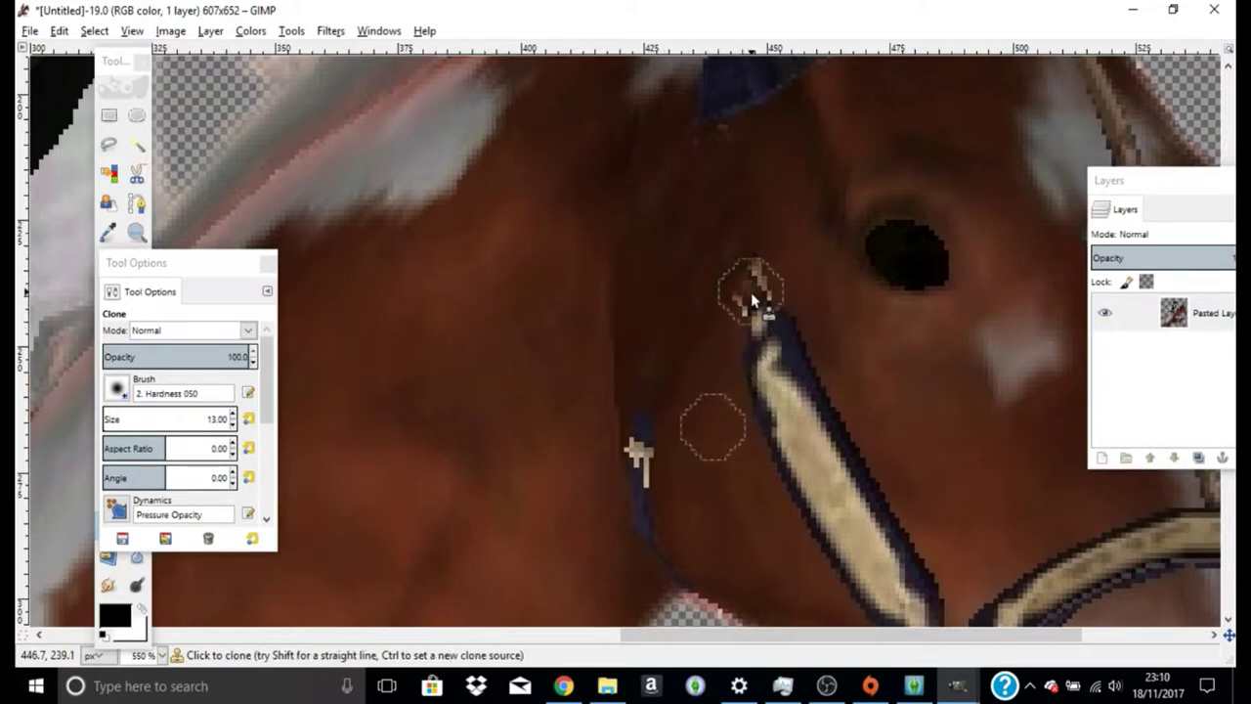
mouse_move(756, 303)
left_mouse_down()
mouse_move(798, 363)
mouse_move(786, 387)
mouse_move(767, 375)
mouse_move(785, 433)
mouse_move(768, 447)
mouse_move(841, 496)
mouse_move(789, 456)
mouse_move(754, 487)
left_mouse_up()
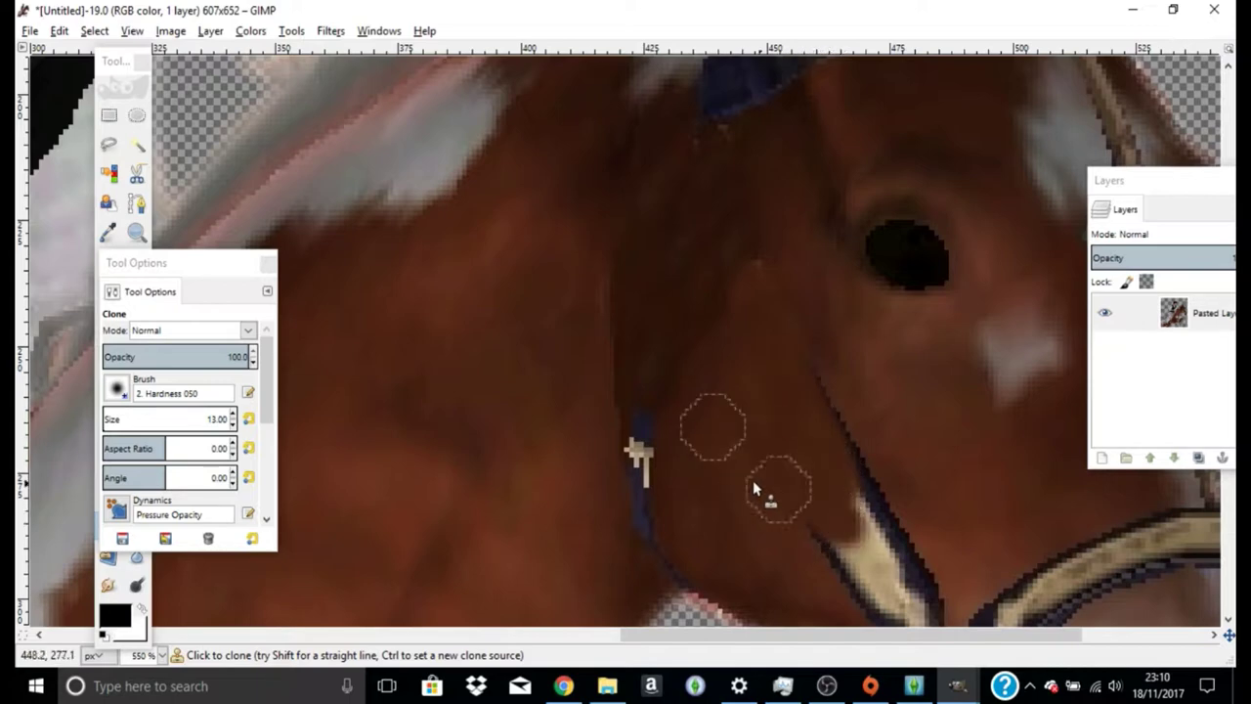
scroll(757, 488, "down", 3)
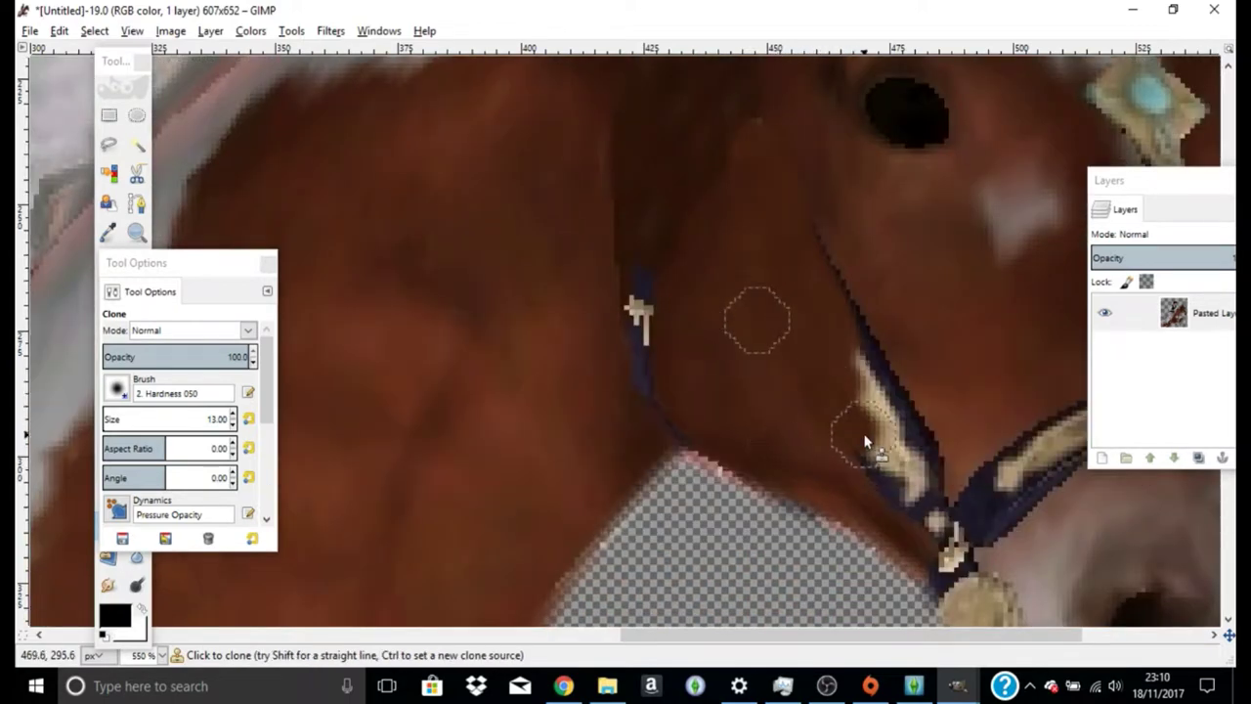
Clone coat over the light halter strap and thin dark strap line along the cheek and neck
left_click_drag(864, 441, 858, 446)
left_click_drag(907, 494, 914, 497)
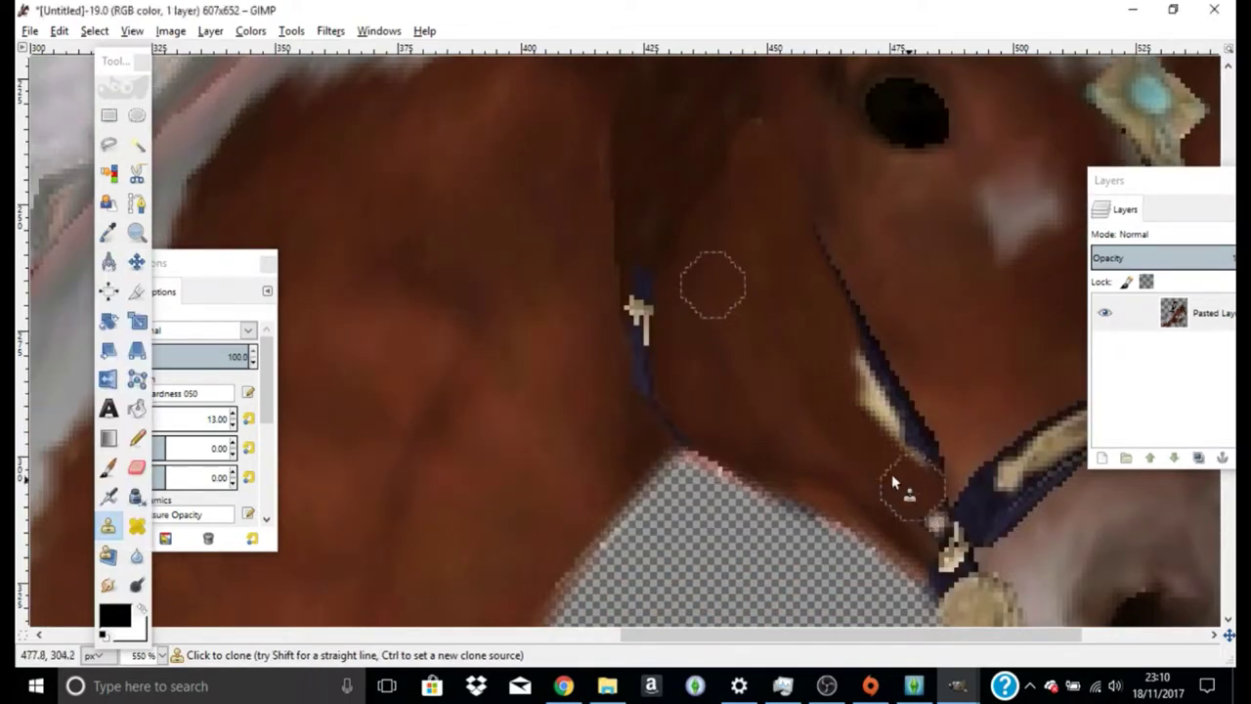
left_click(911, 338, "ctrl")
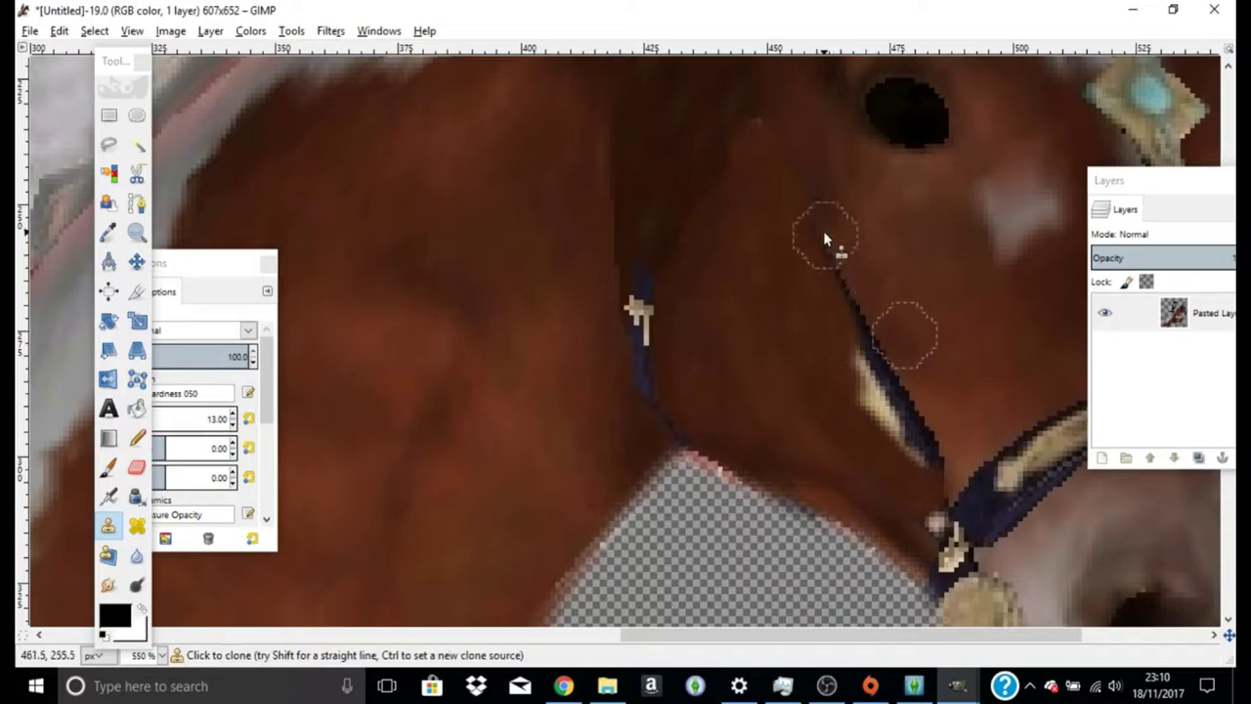
left_click_drag(823, 231, 872, 331)
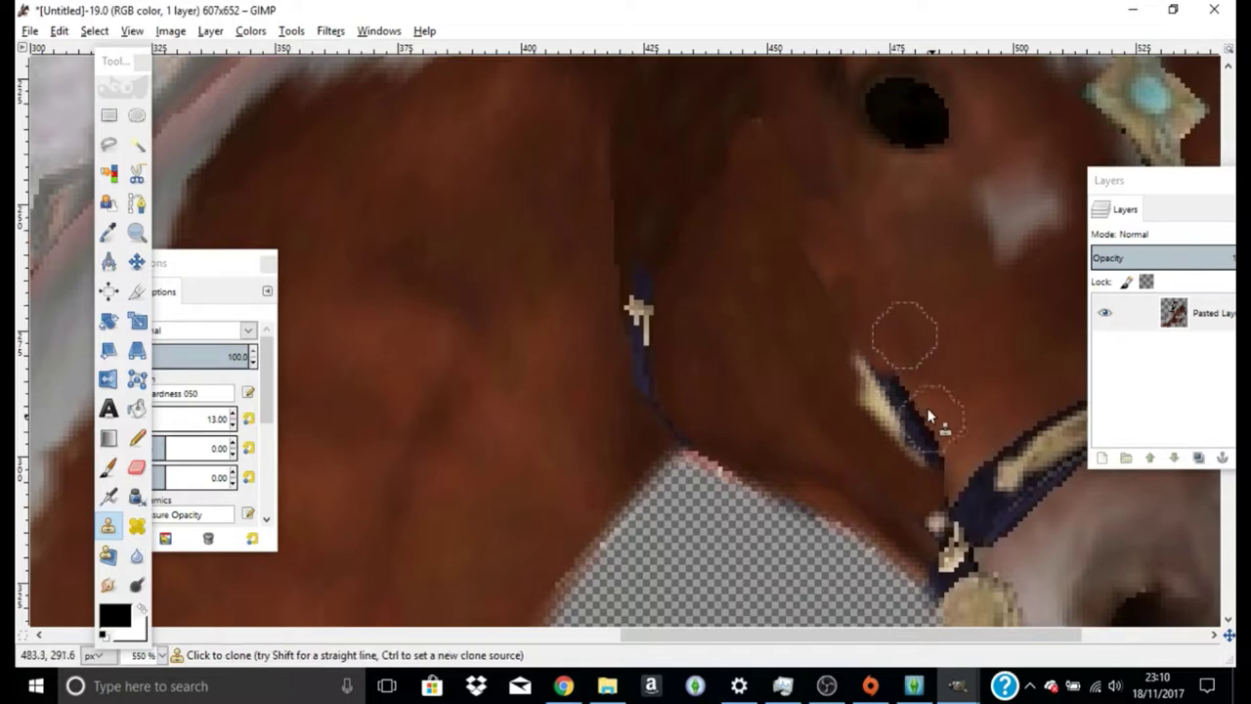
left_click_drag(951, 448, 896, 416)
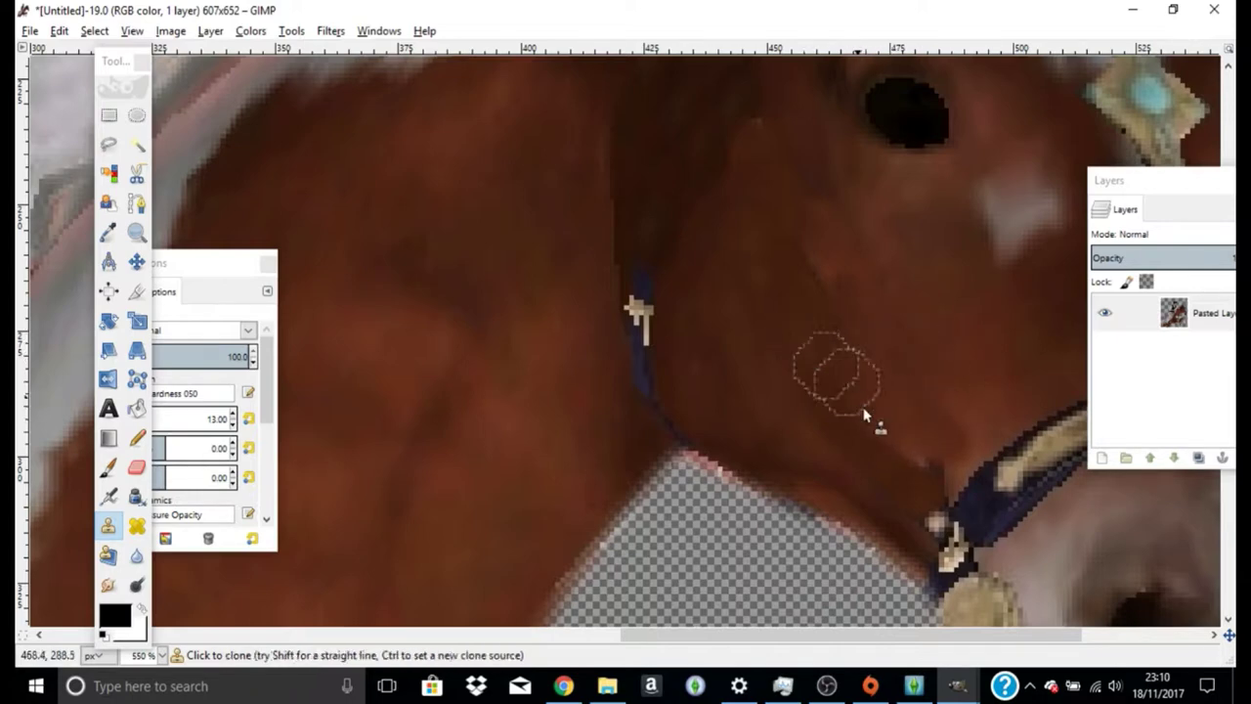
mouse_move(908, 442)
left_mouse_down()
mouse_move(929, 460)
mouse_move(893, 480)
mouse_move(880, 459)
left_mouse_up()
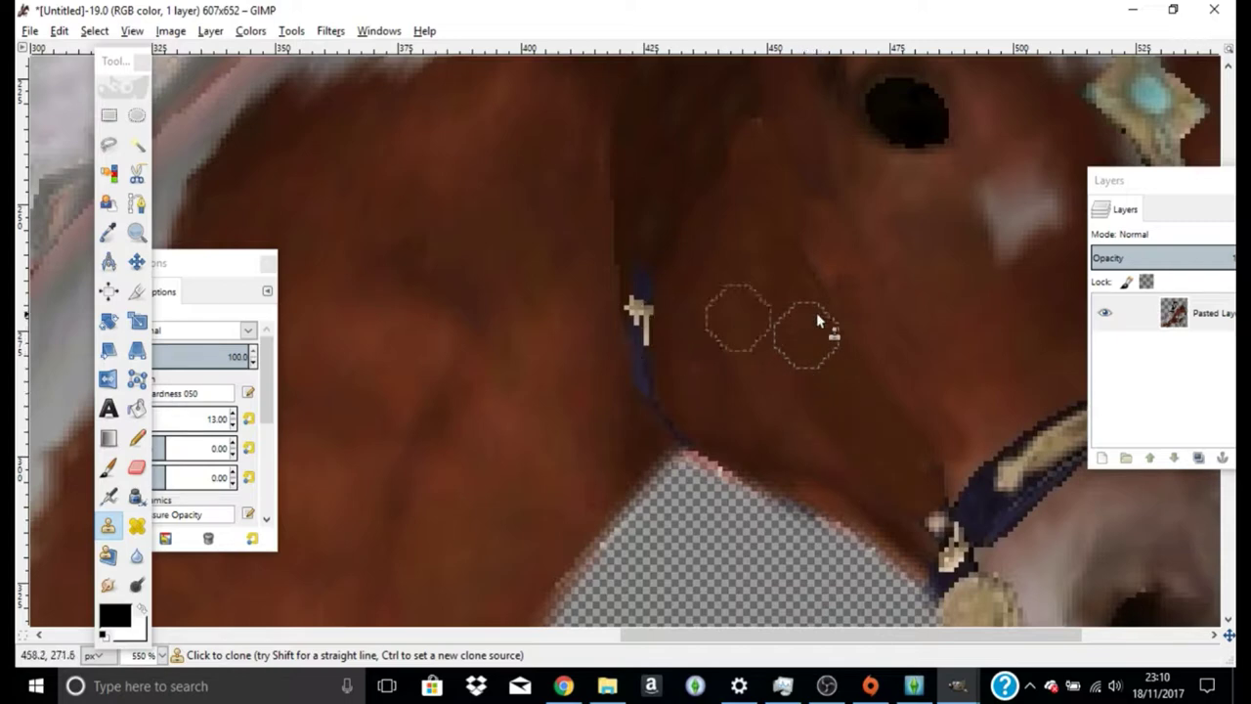
Clone over the cream buckle, the upper dark strap and the last bit of blue strap
scroll(808, 363, "up", 3)
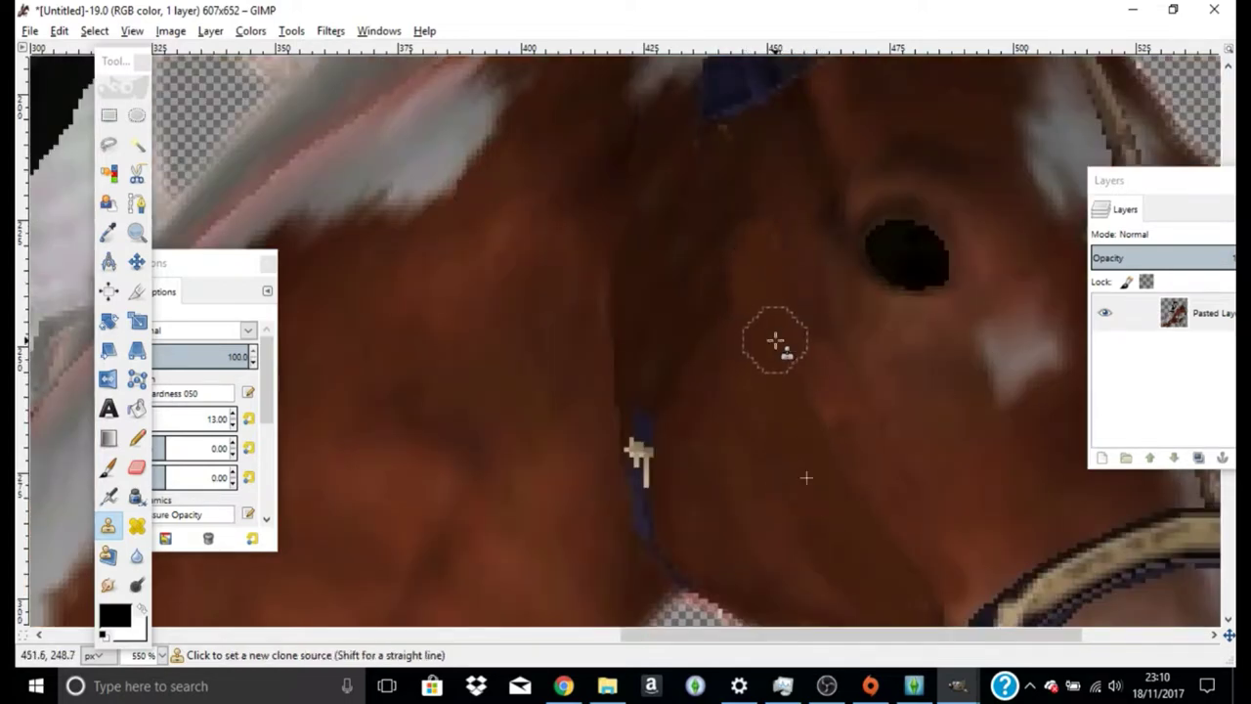
scroll(775, 342, "up", 1, "ctrl")
scroll(775, 340, "down", 5)
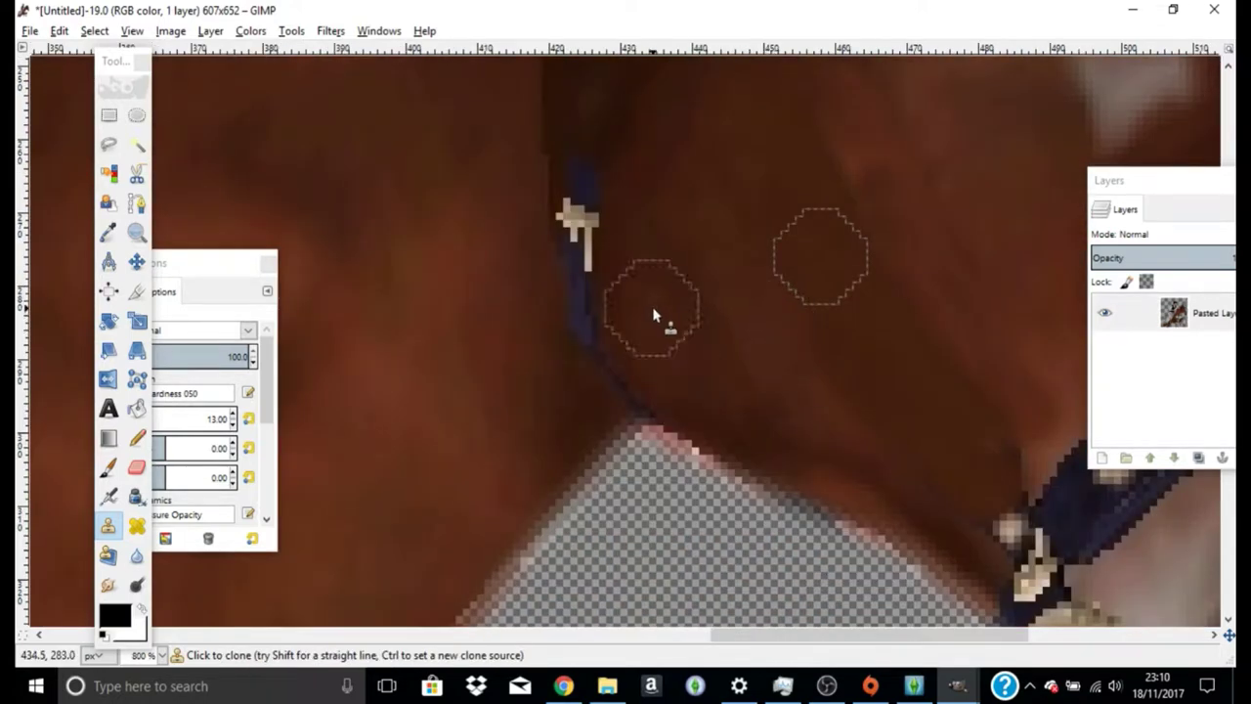
left_click(652, 265, "ctrl")
left_click_drag(585, 172, 572, 231)
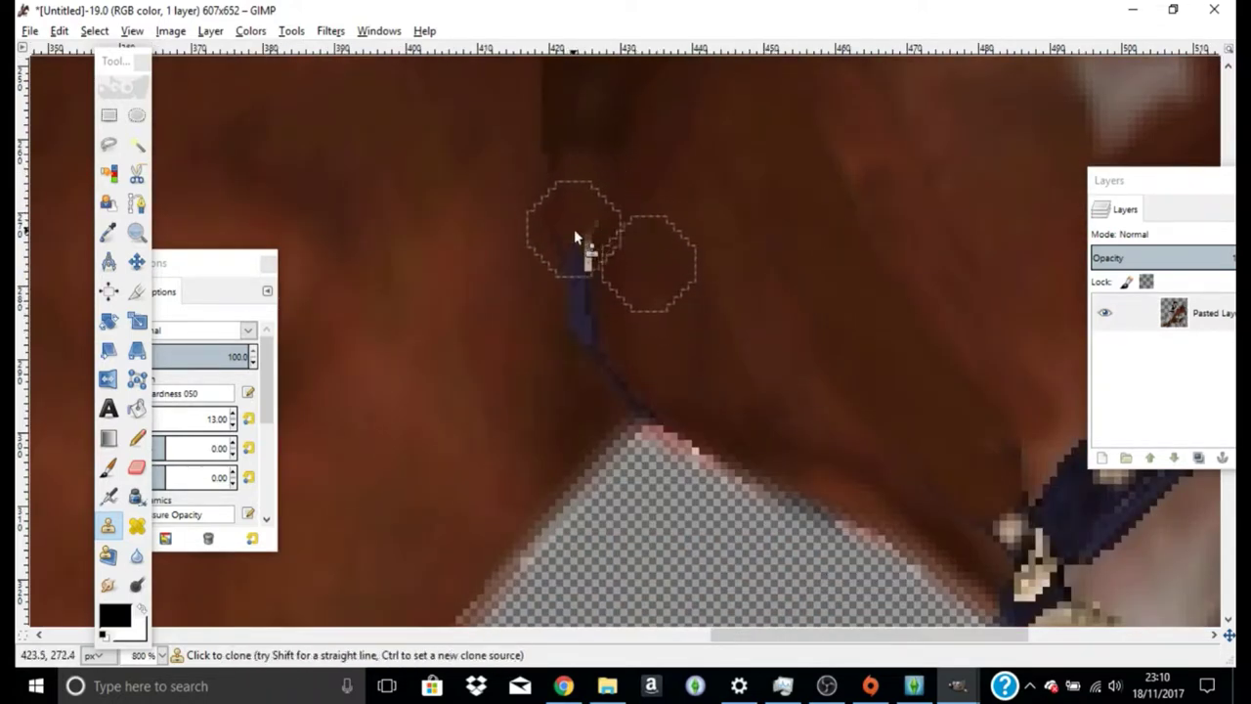
left_click_drag(586, 321, 665, 404)
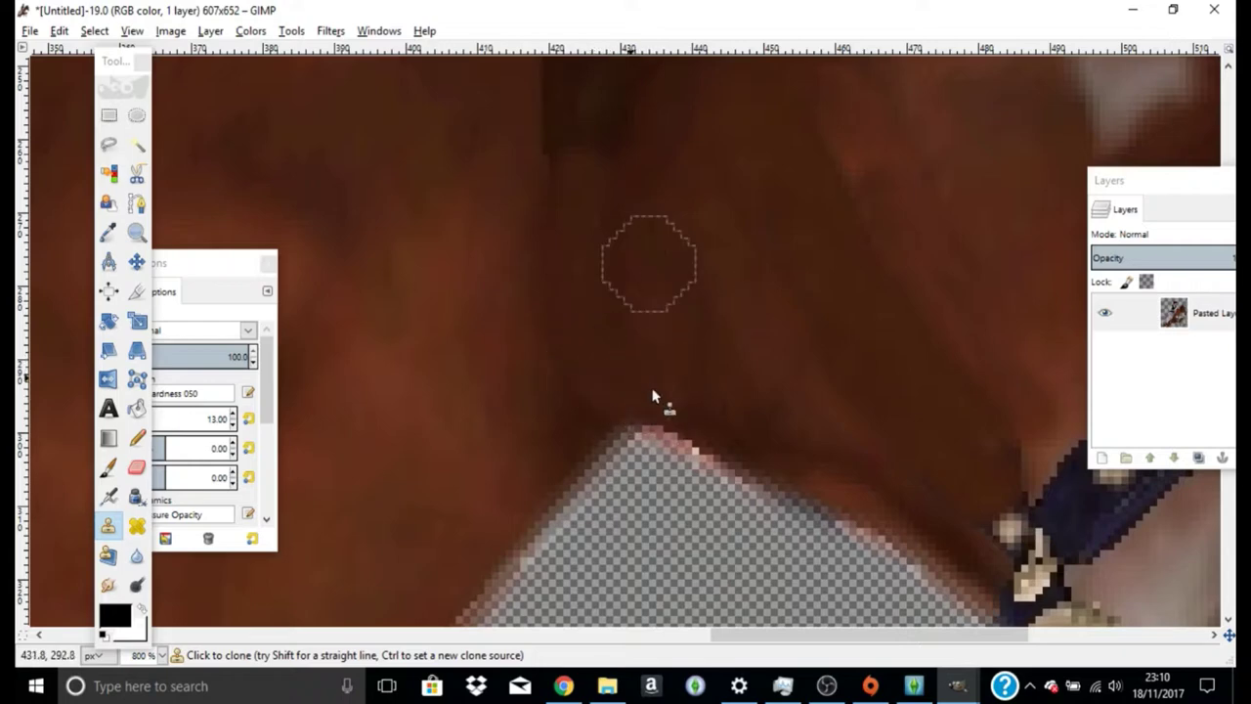
scroll(710, 298, "down", 2, "ctrl")
scroll(723, 308, "down", 2, "ctrl")
Clone brown coat over the noseband and halter strap across the muzzle from a nearby source
scroll(755, 324, "down", 2)
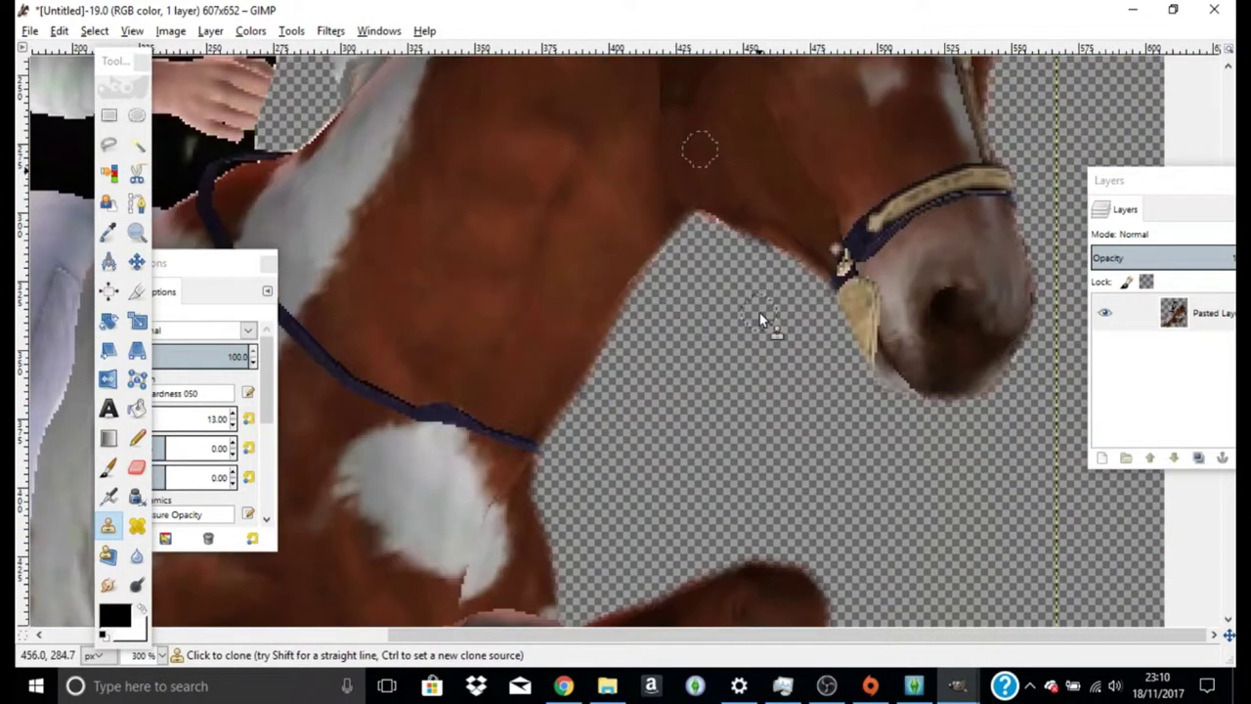
scroll(773, 328, "up", 1, "ctrl")
key("ctrl")
left_click(886, 316, "ctrl")
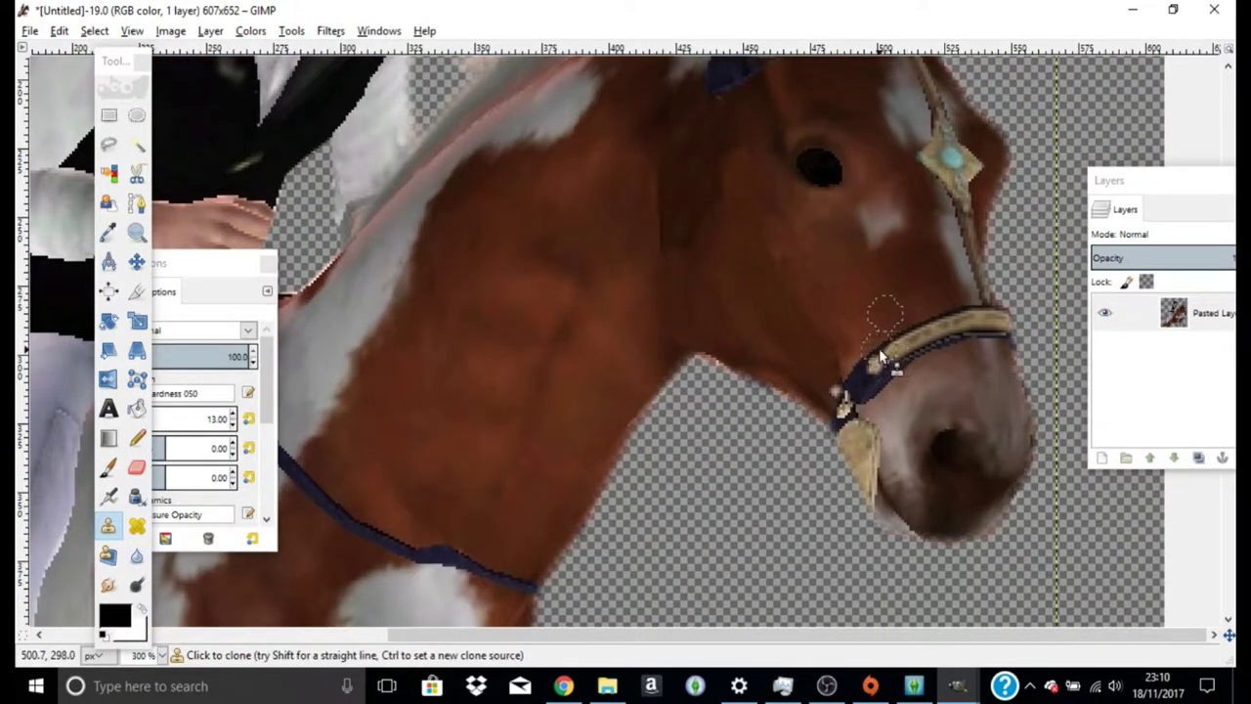
left_click_drag(933, 333, 888, 373)
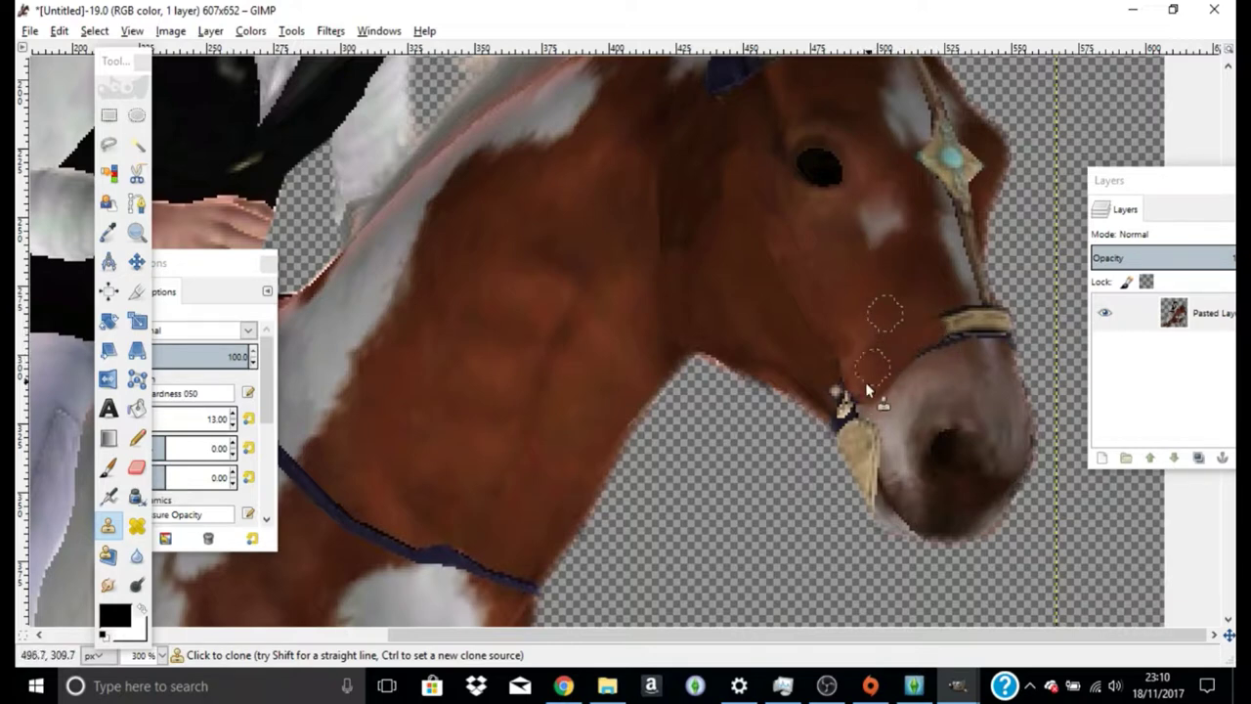
left_click_drag(845, 404, 842, 423)
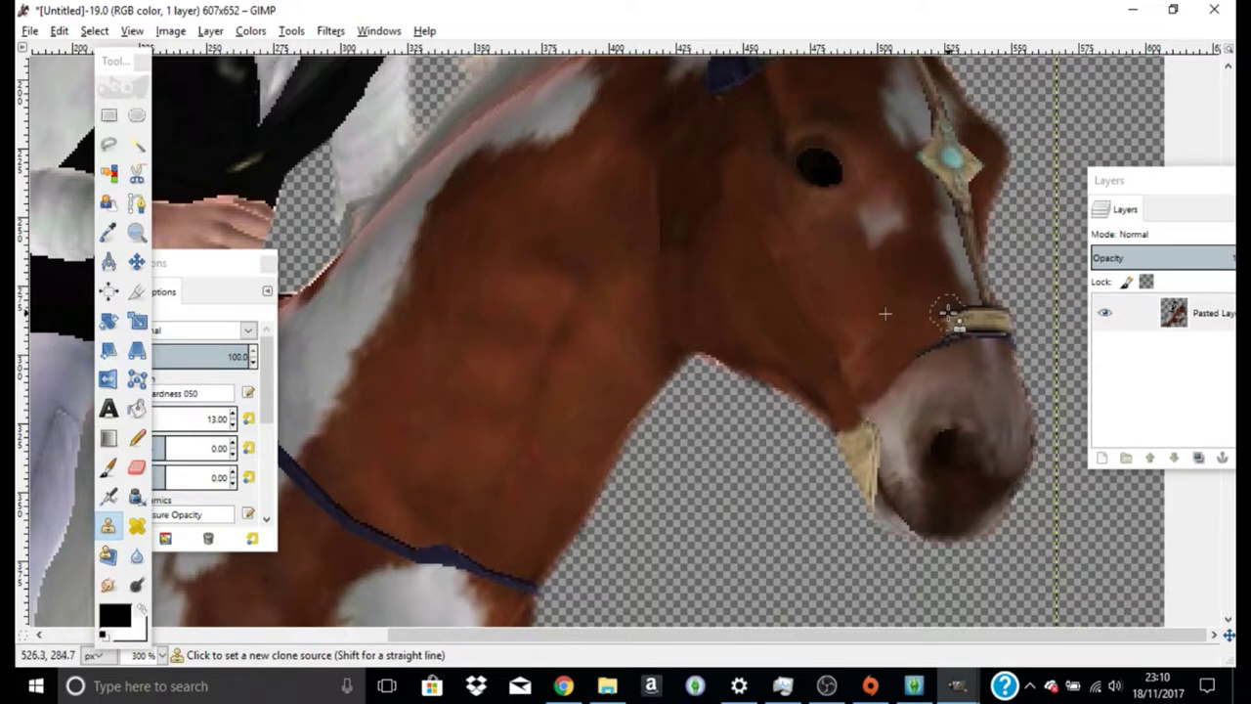
left_click_drag(921, 293, 991, 325)
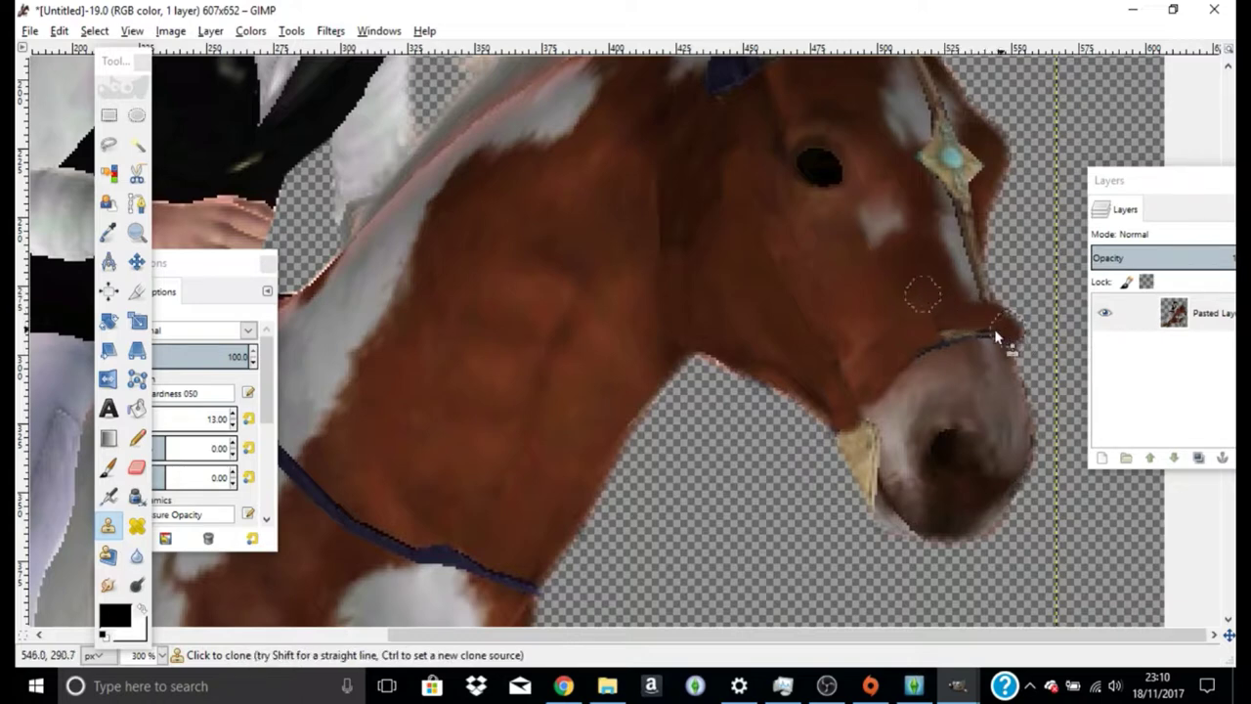
left_click(899, 311, "ctrl")
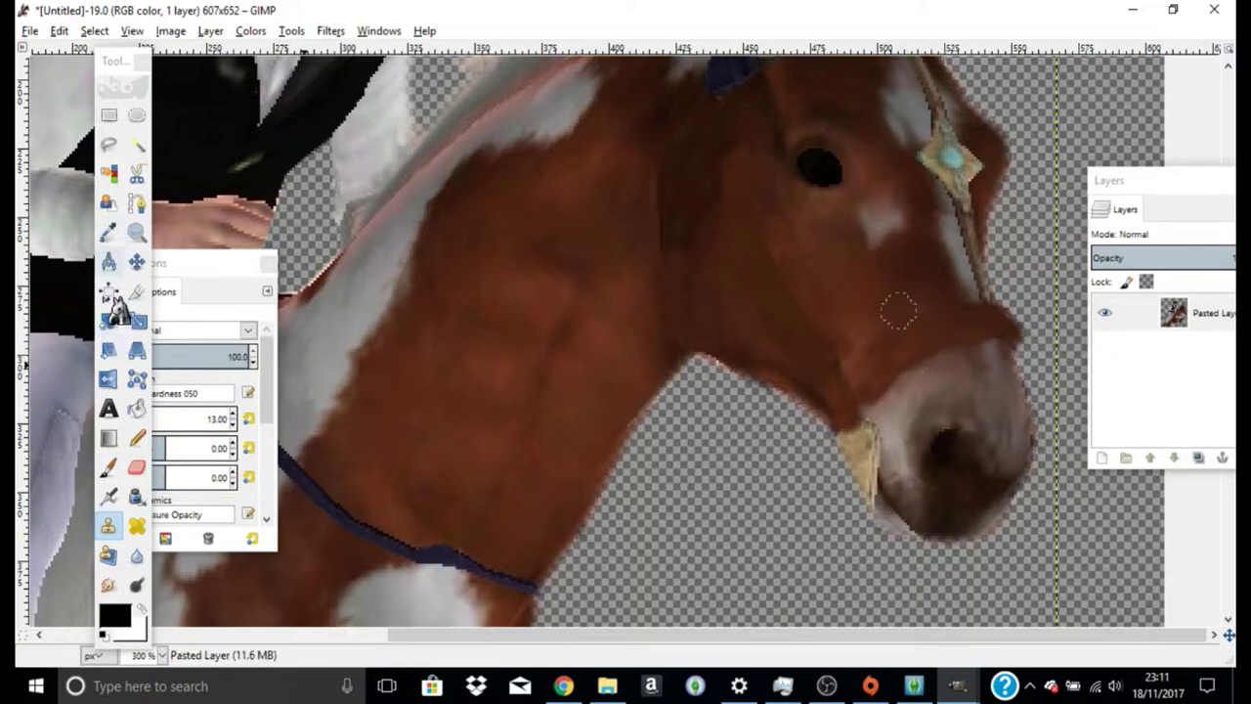
Blur the cheek and neck with a size-64 Blur brush, then choose the Smudge tool
left_click(135, 555)
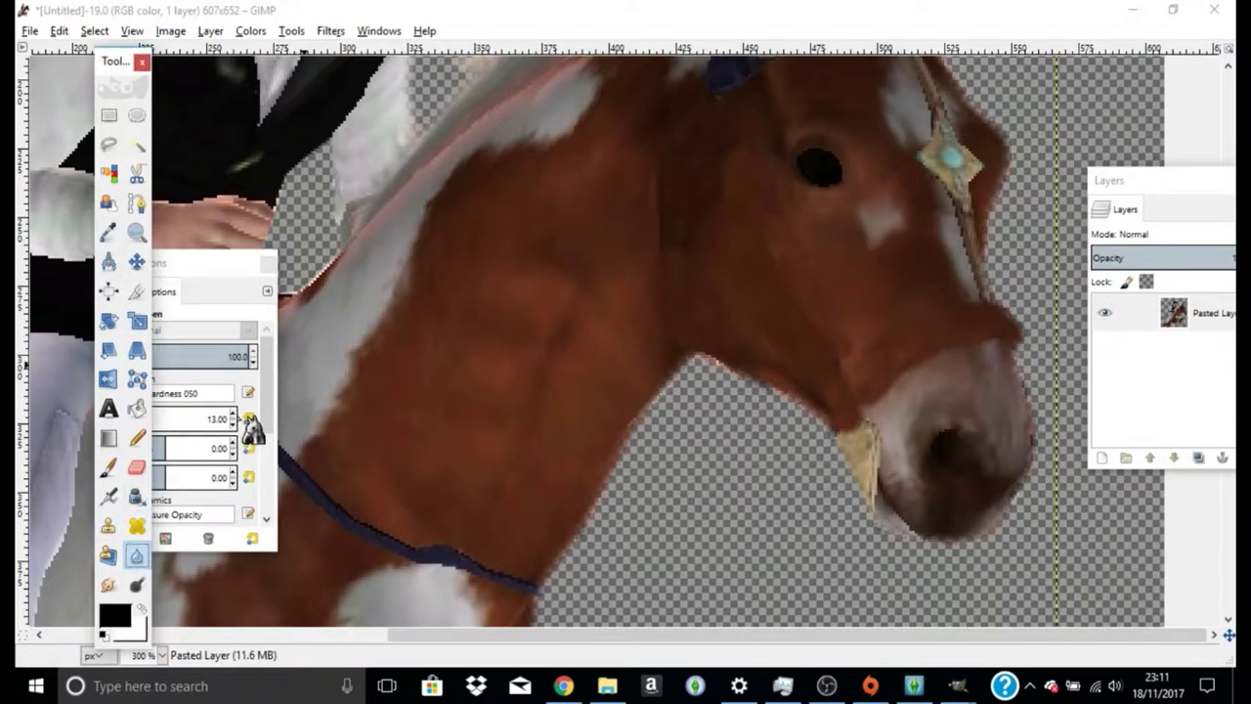
left_click(235, 415)
left_click(235, 414)
type("64")
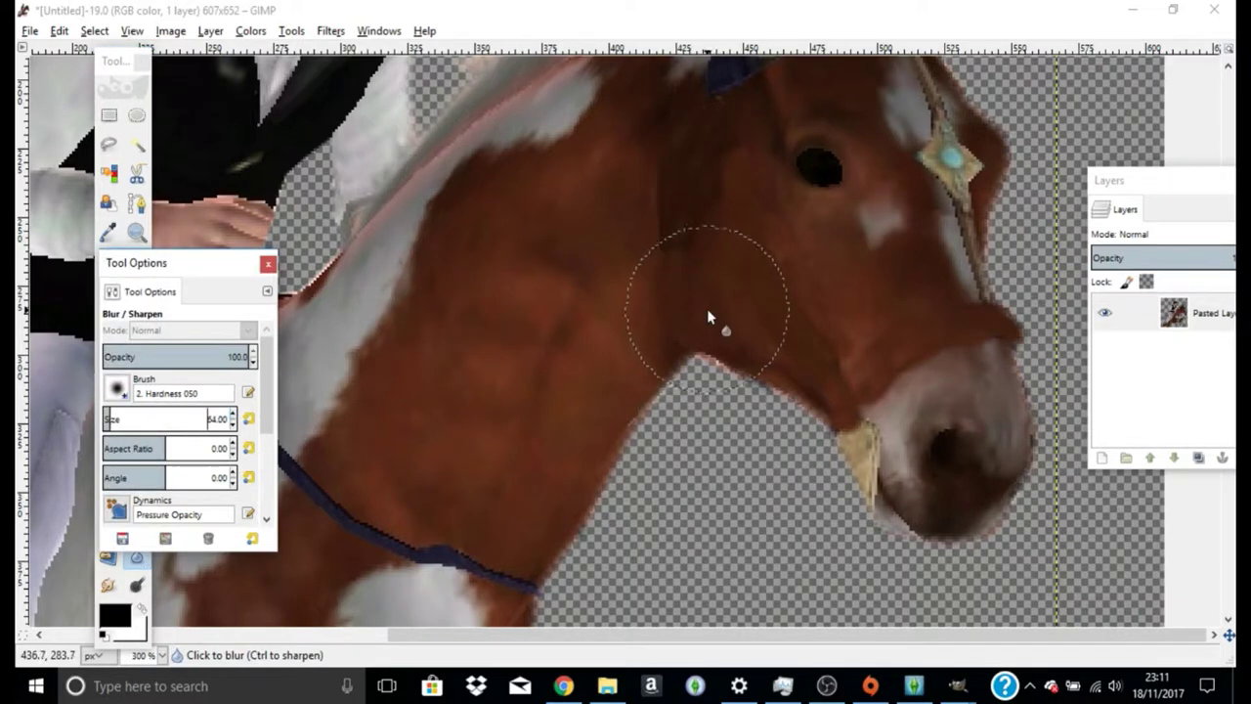
mouse_move(737, 227)
left_mouse_down()
mouse_move(754, 316)
mouse_move(723, 201)
mouse_move(708, 244)
mouse_move(717, 166)
mouse_move(729, 192)
mouse_move(684, 309)
mouse_move(679, 218)
mouse_move(671, 245)
left_mouse_up()
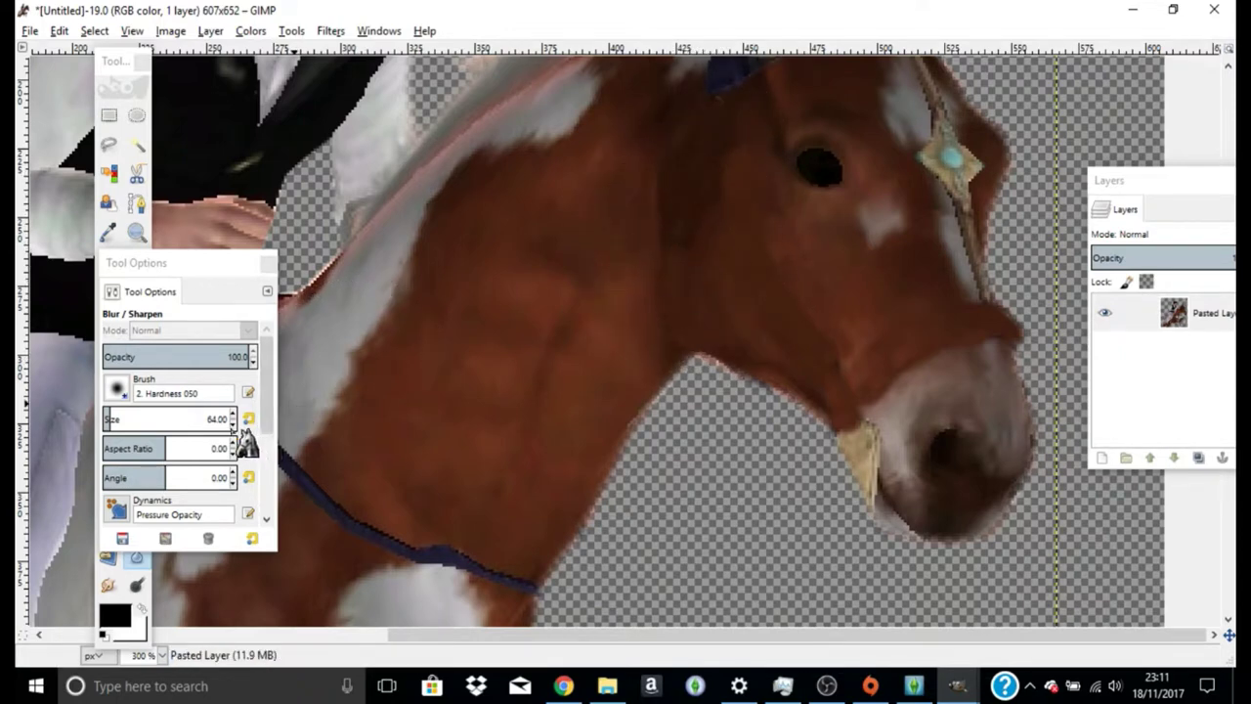
scroll(242, 430, "down", 15)
scroll(822, 360, "up", 1)
mouse_move(793, 374)
left_mouse_down()
mouse_move(774, 293)
mouse_move(712, 218)
mouse_move(732, 204)
mouse_move(789, 274)
left_mouse_up()
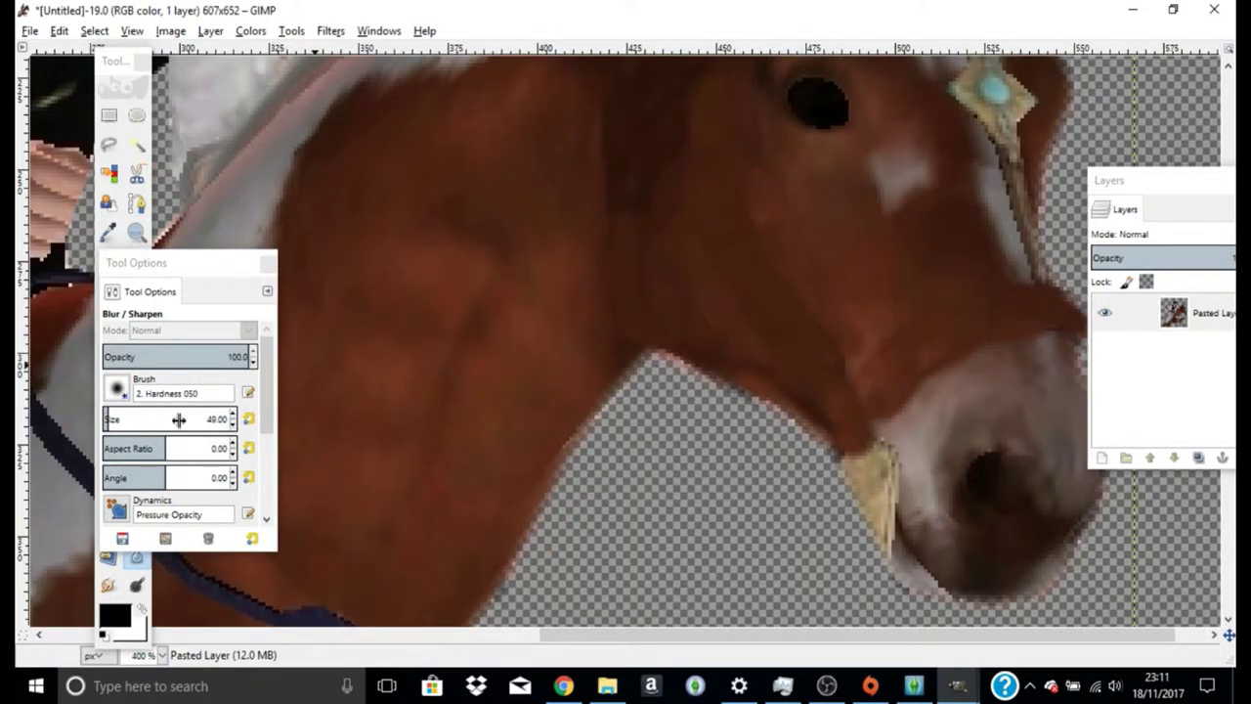
left_click(139, 182)
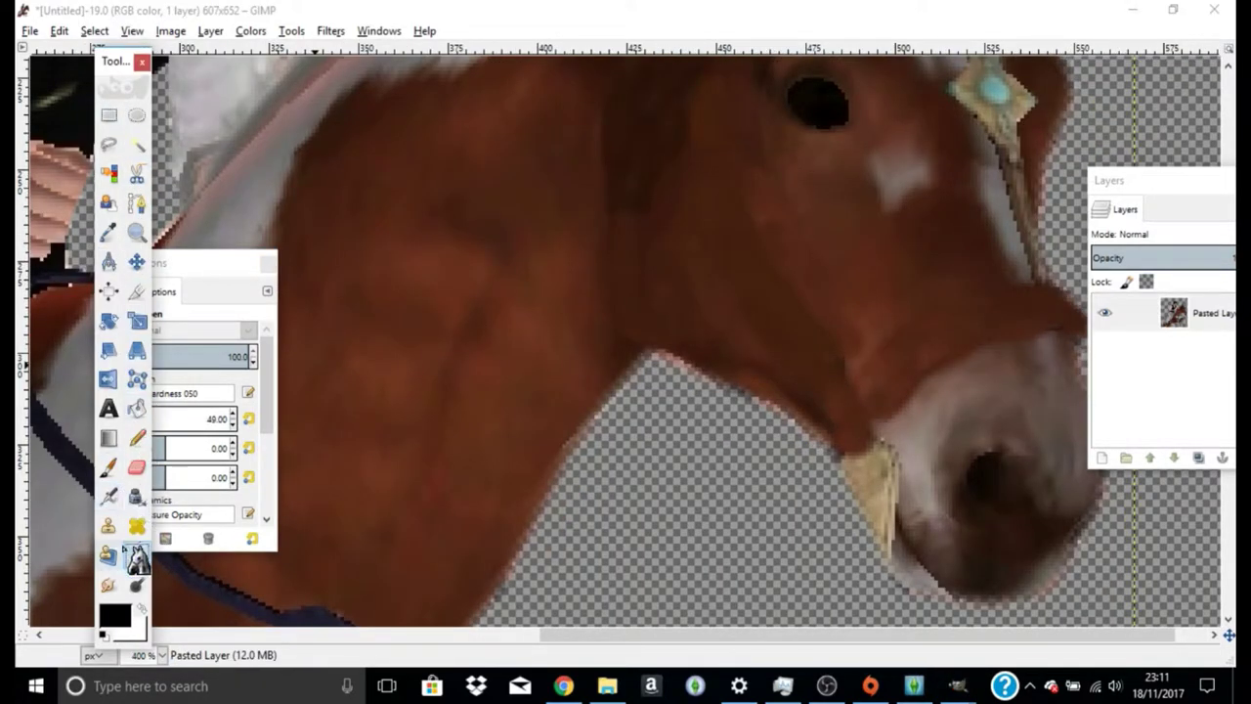
left_click(116, 584)
Smudge the cheek, jaw and dark face streak at 29 opacity
left_click(254, 362)
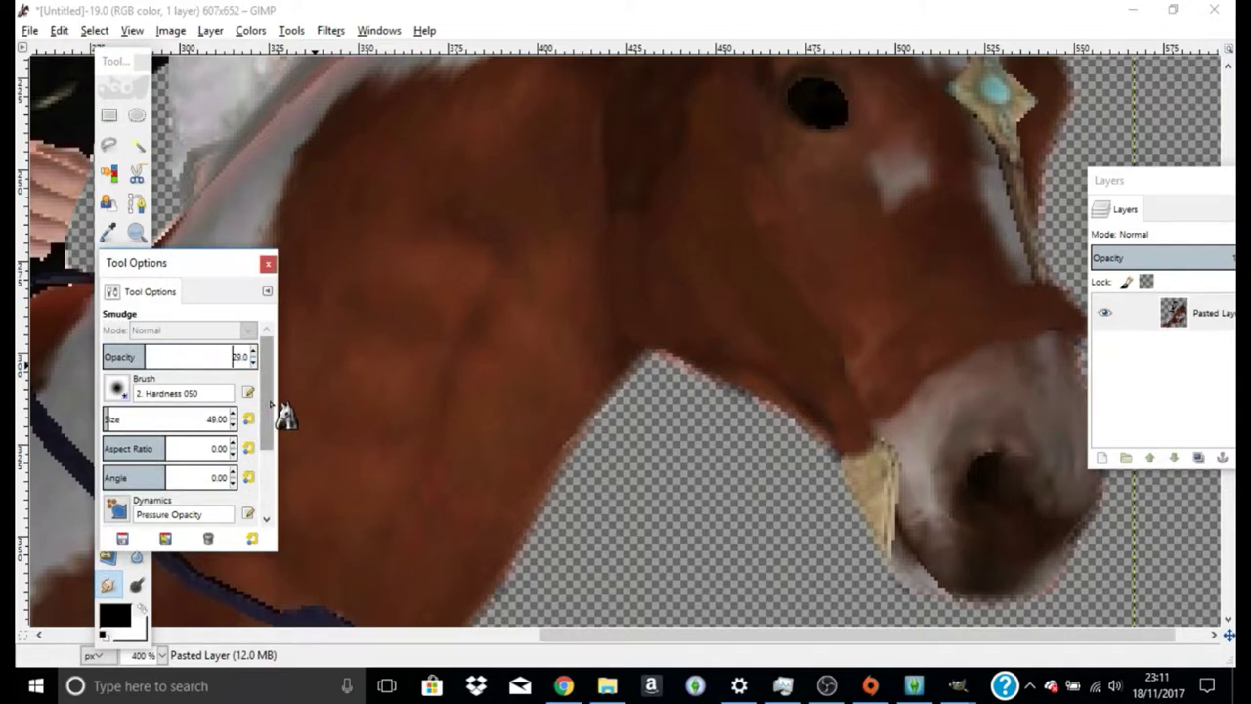
scroll(250, 488, "down", 3)
scroll(264, 488, "up", 5)
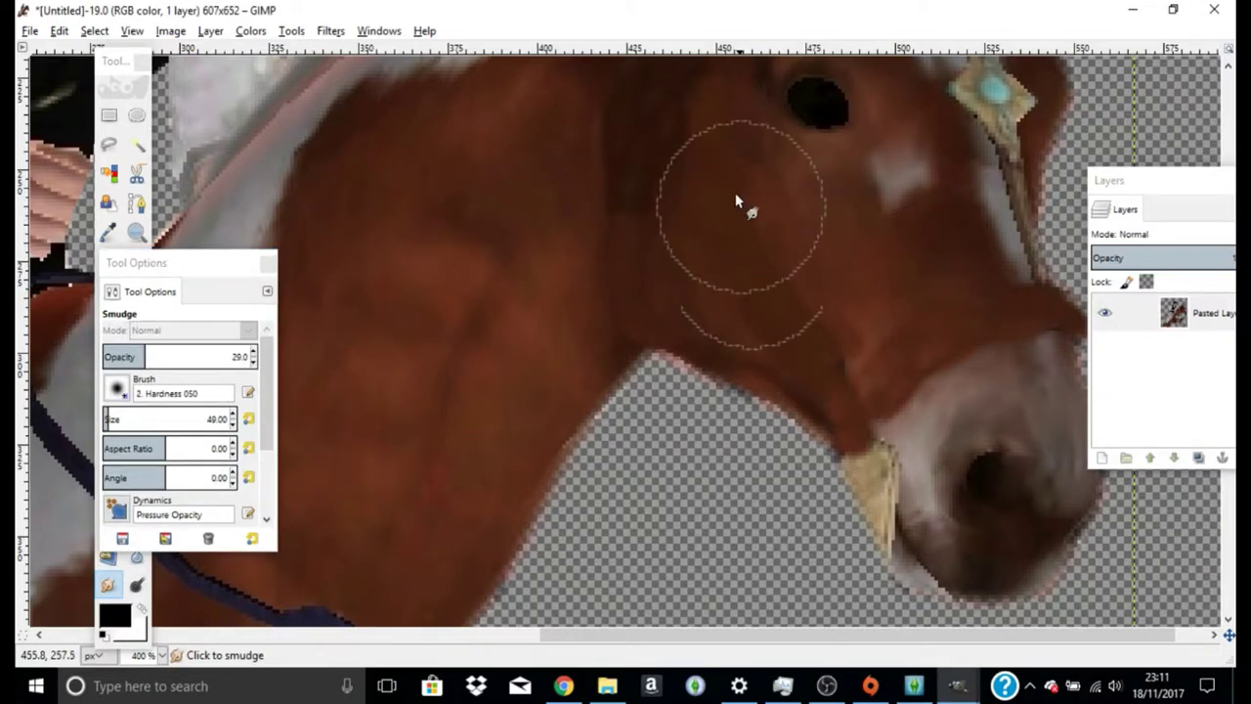
mouse_move(721, 226)
left_mouse_down()
mouse_move(684, 271)
mouse_move(788, 335)
mouse_move(773, 344)
mouse_move(827, 363)
mouse_move(739, 341)
mouse_move(802, 384)
mouse_move(796, 341)
mouse_move(790, 366)
left_mouse_up()
scroll(790, 366, "down", 1, "ctrl")
scroll(789, 365, "down", 1, "ctrl")
scroll(974, 425, "up", 2, "ctrl")
scroll(828, 400, "up", 5)
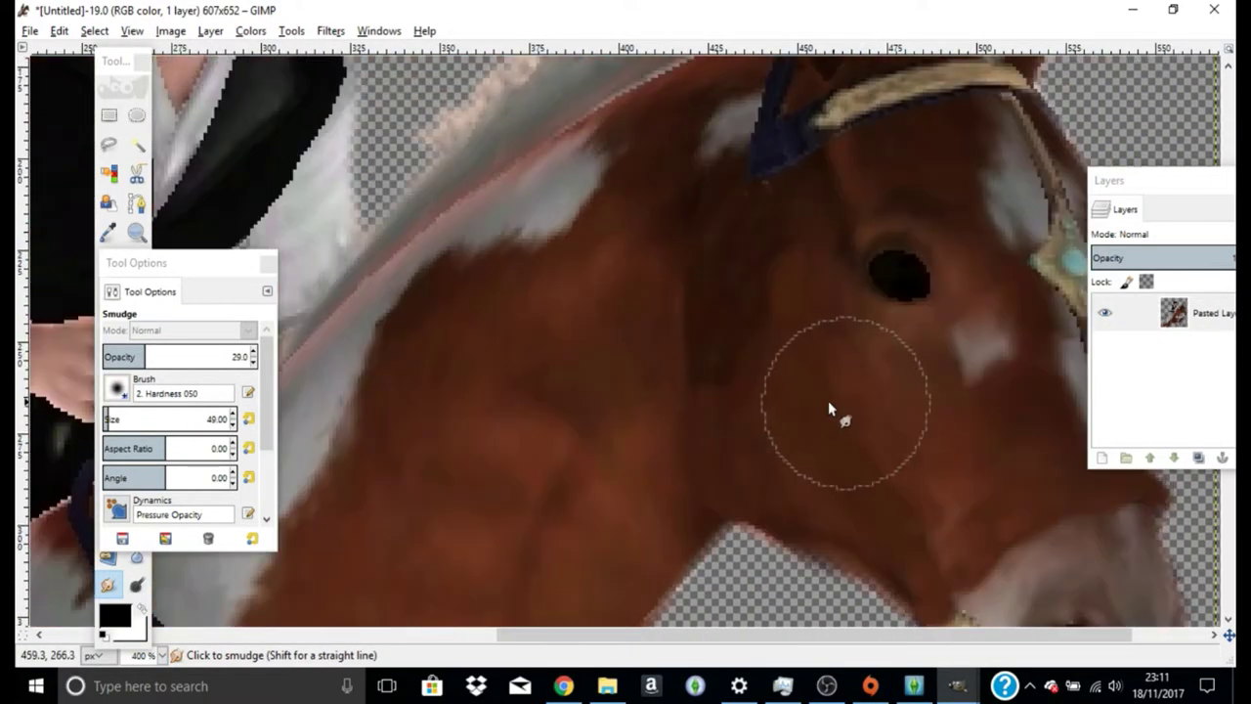
mouse_move(738, 316)
left_mouse_down()
mouse_move(740, 349)
mouse_move(695, 430)
mouse_move(712, 497)
mouse_move(684, 453)
mouse_move(711, 475)
left_mouse_up()
scroll(829, 447, "down", 3)
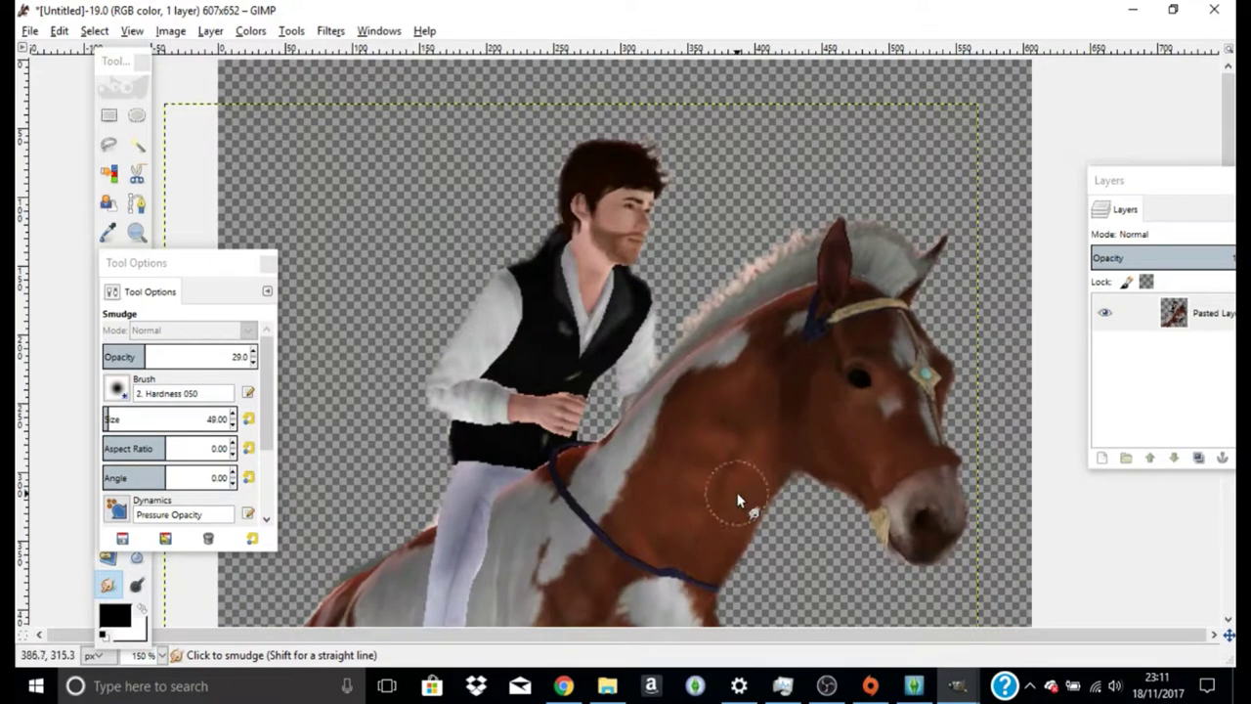
scroll(827, 513, "up", 2)
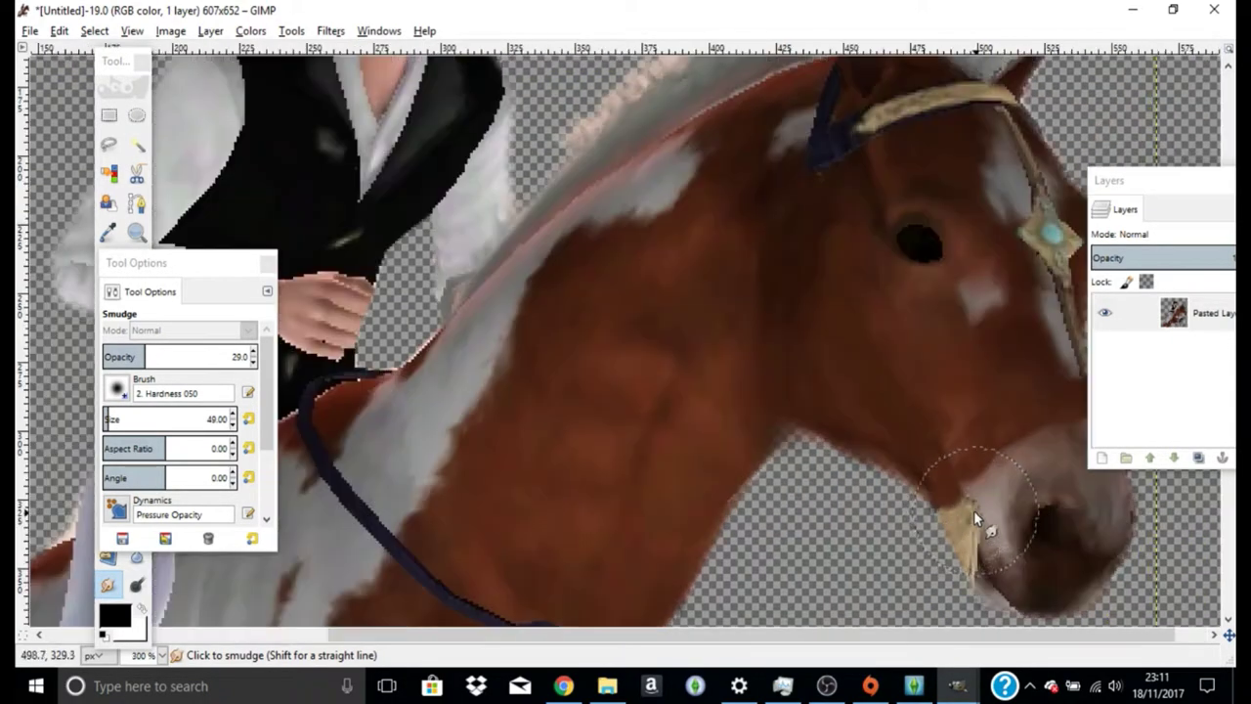
Set the Smudge brush size to 32 and move the Layers dock off the horse's head
left_click(237, 428)
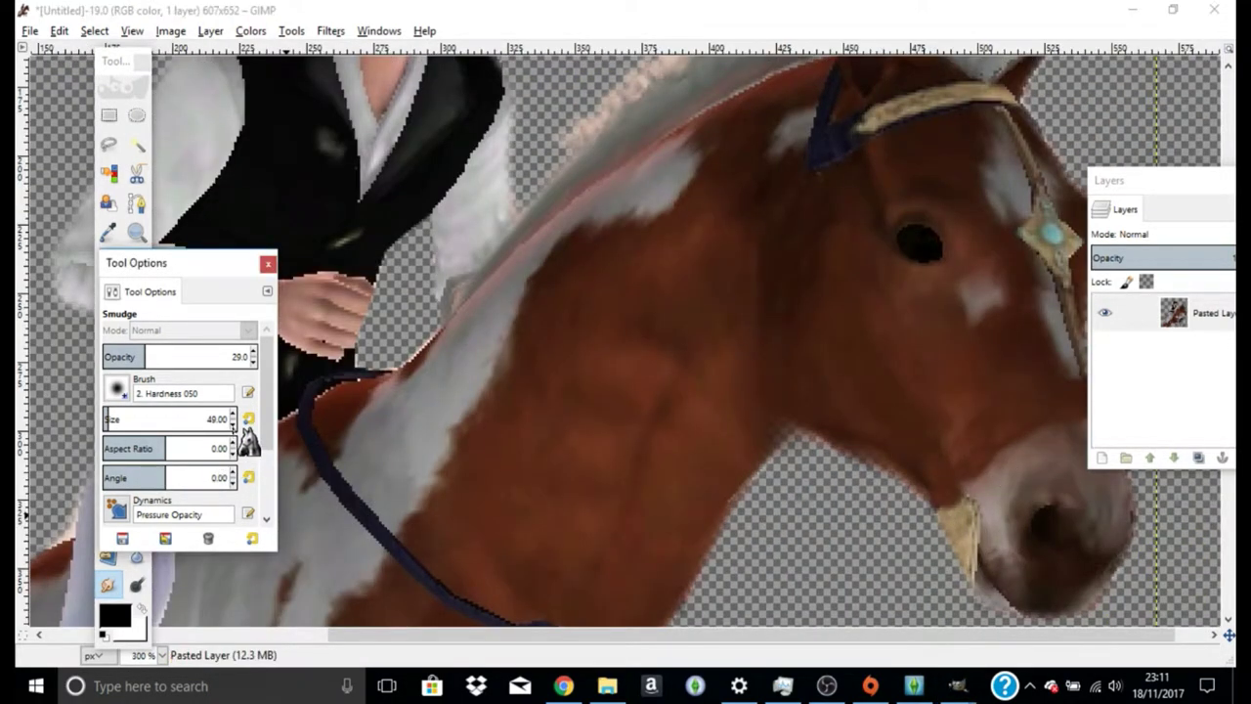
type("32")
key("Return")
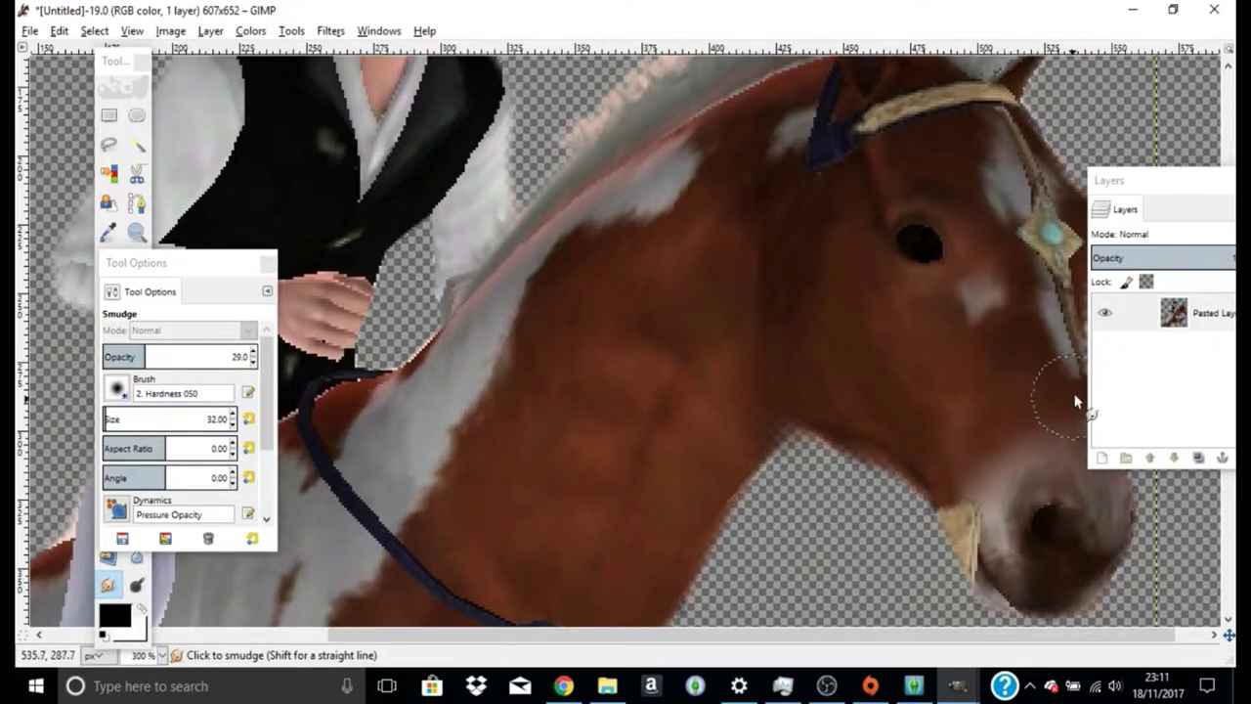
left_click_drag(1134, 179, 561, 283)
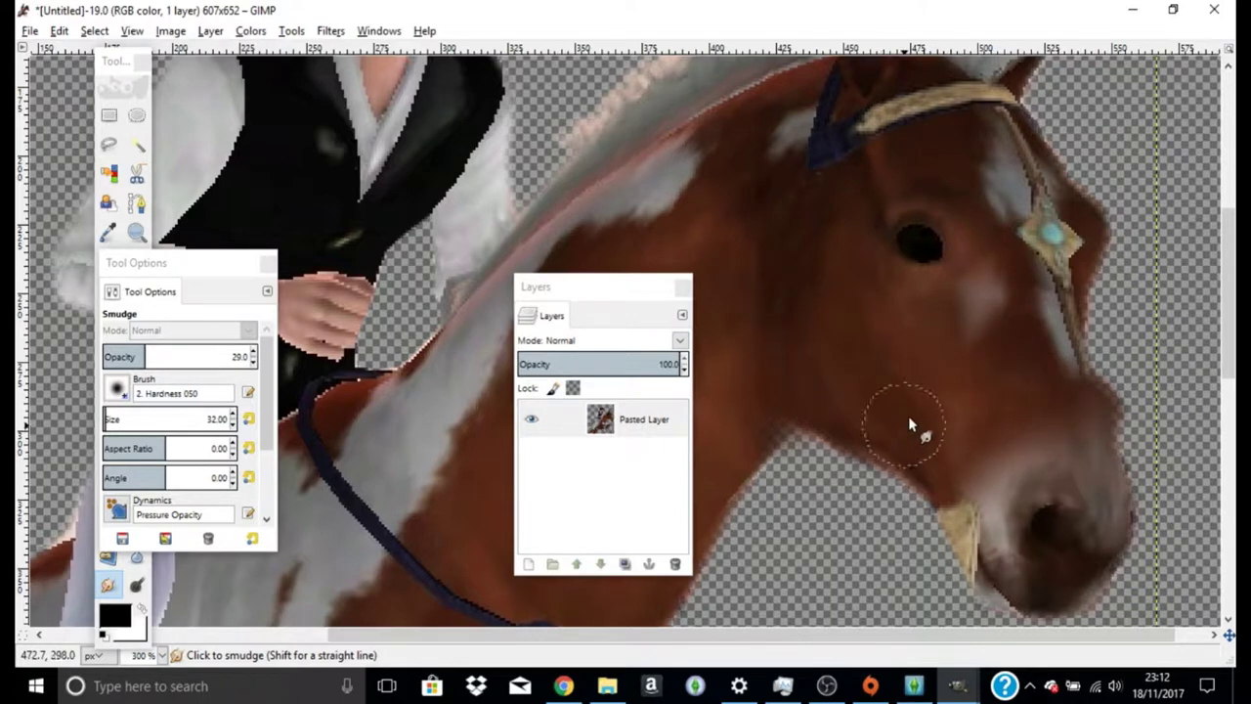
Airbrush a soft white smear near the muzzle with a size-13 Airbrush
left_click(113, 98)
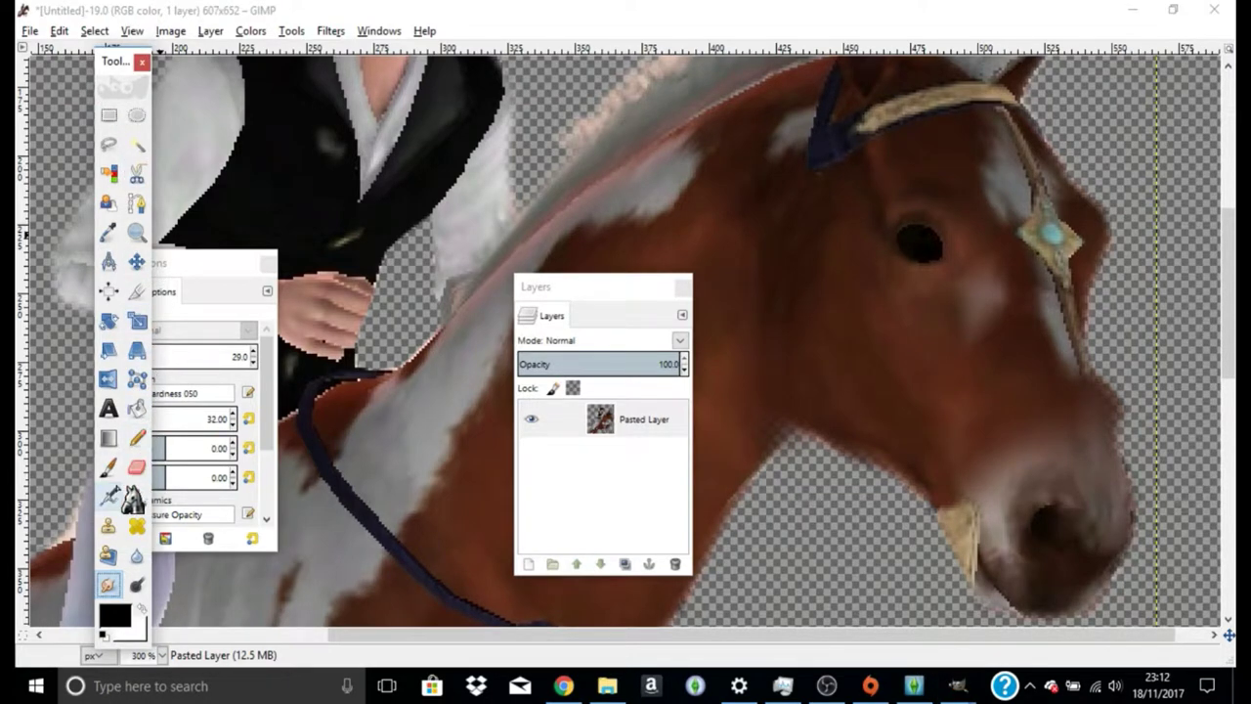
left_click(109, 497)
left_click(142, 607)
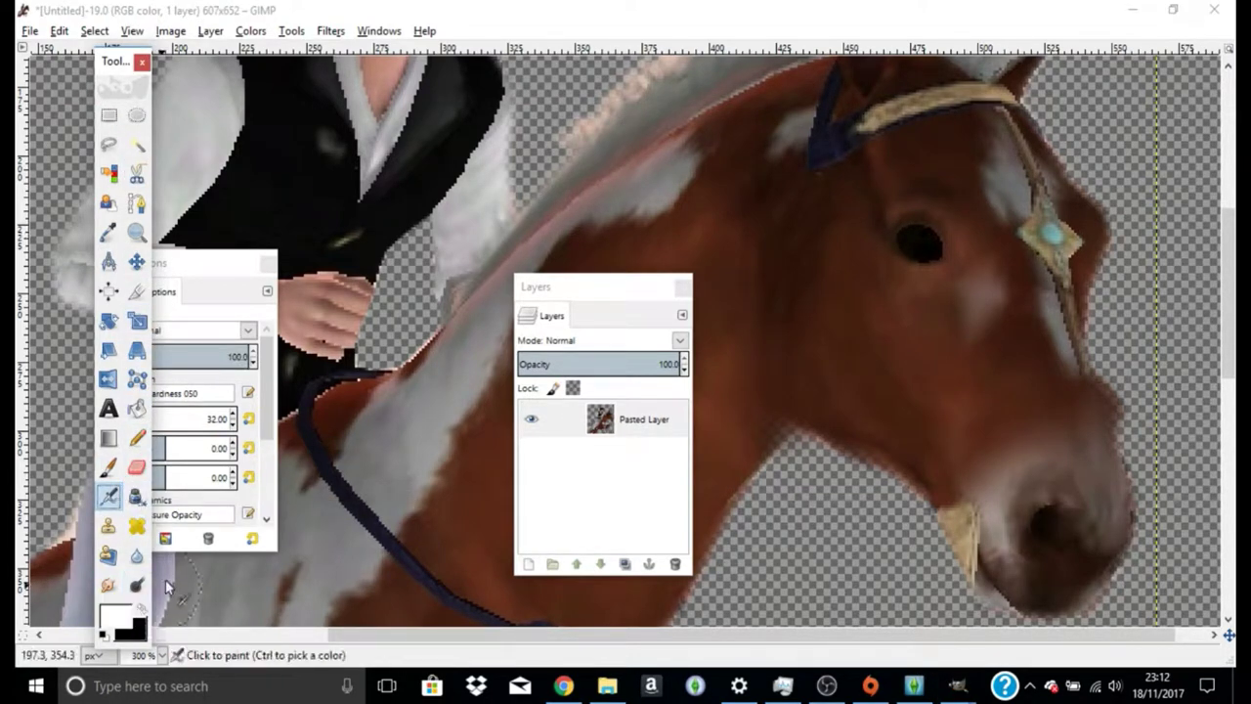
left_click(245, 442)
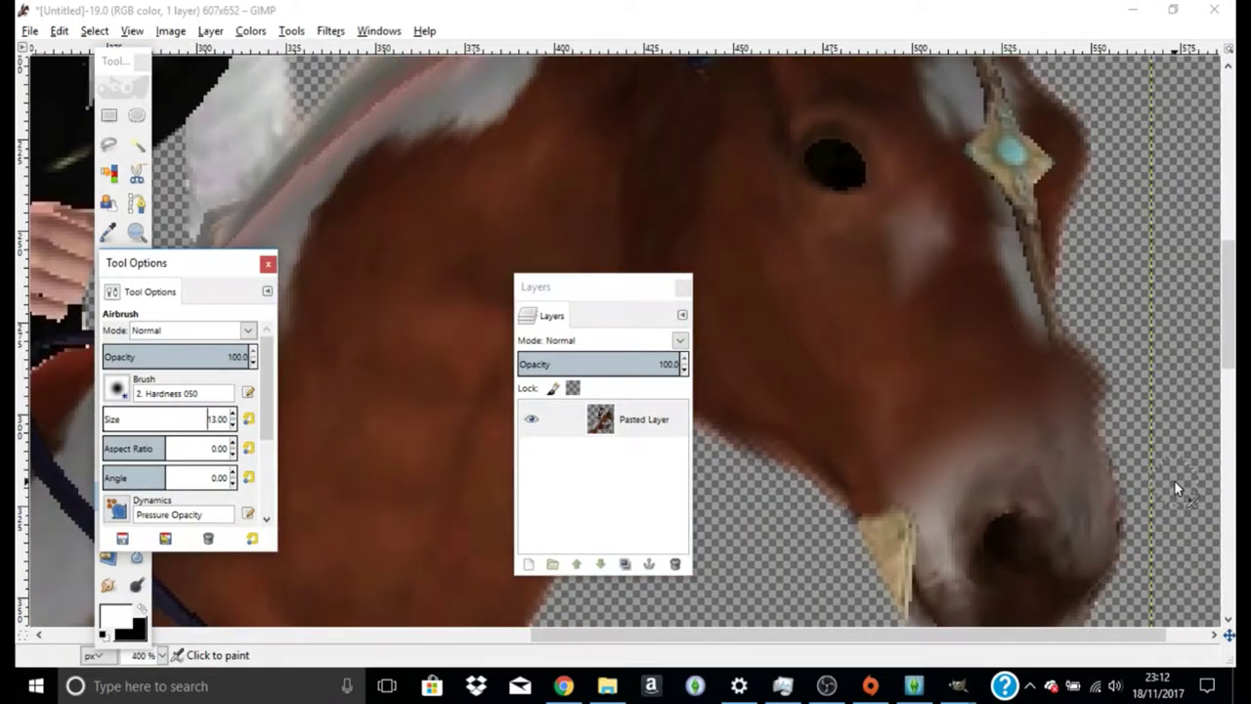
scroll(1173, 480, "up", 1)
left_click_drag(1048, 351, 1038, 337)
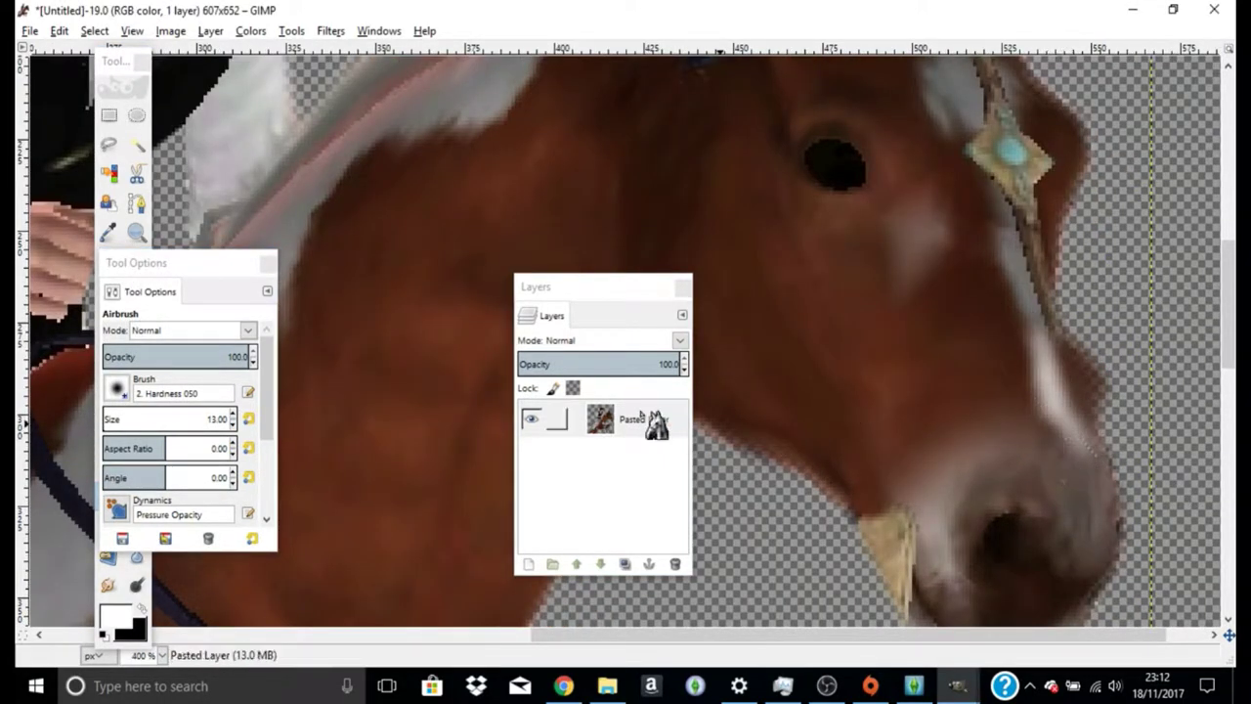
Sample grey from the white blaze and airbrush it onto the horse's face
left_click(137, 108)
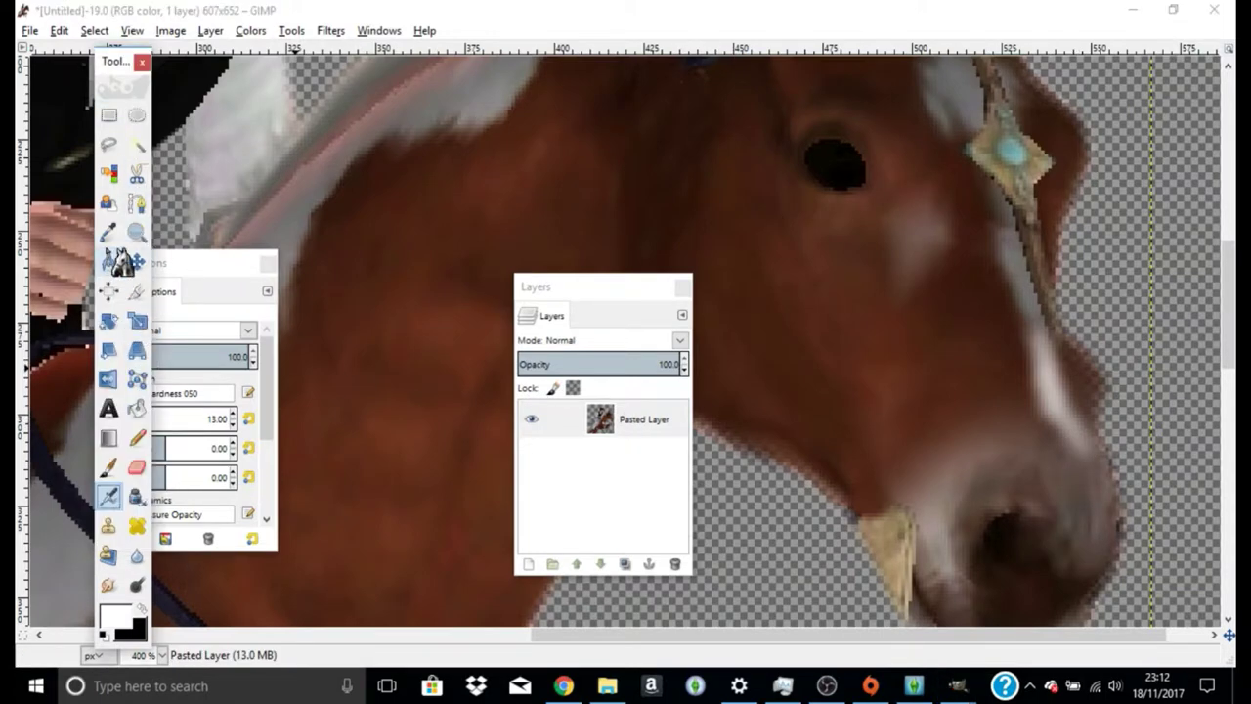
left_click(108, 232)
left_click(1055, 276)
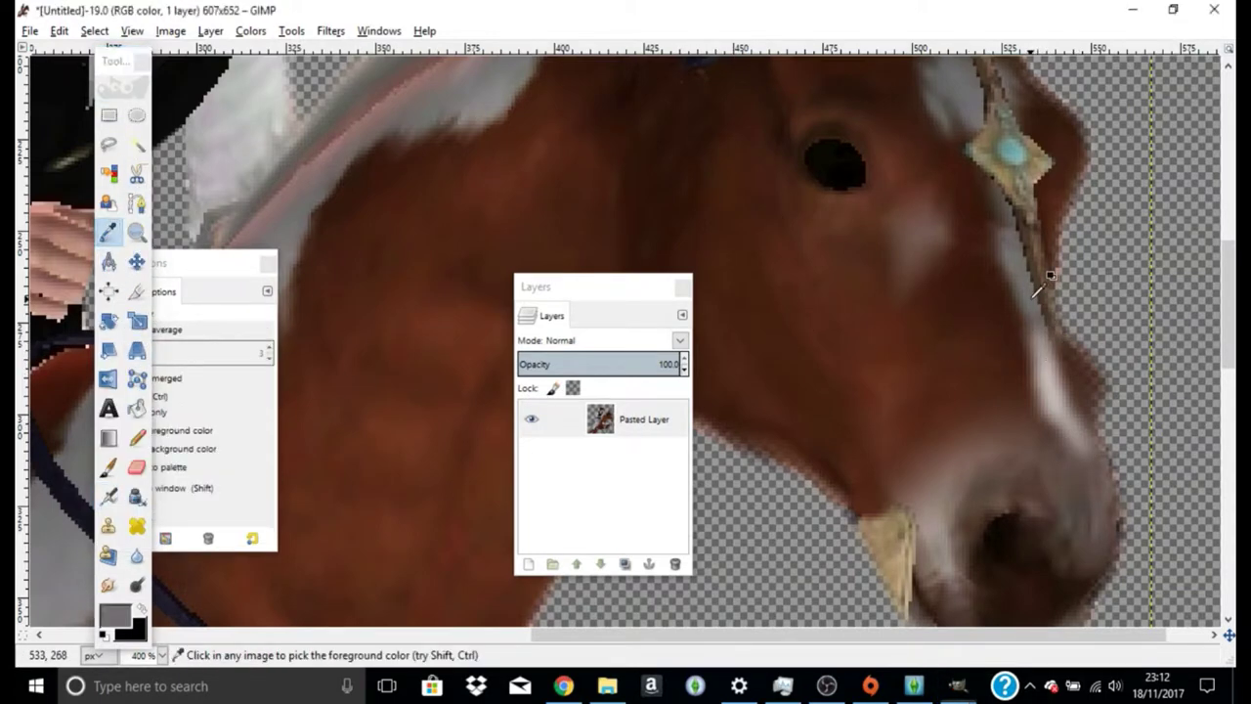
left_click(111, 498)
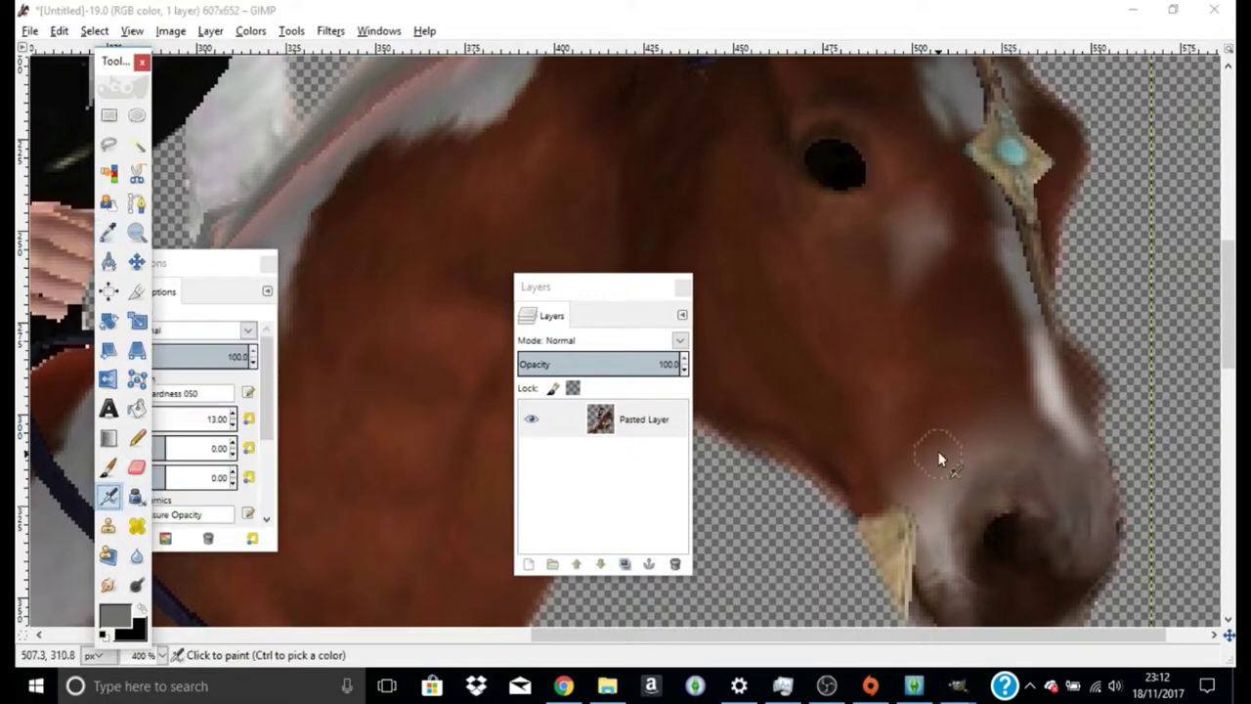
left_click(1045, 361)
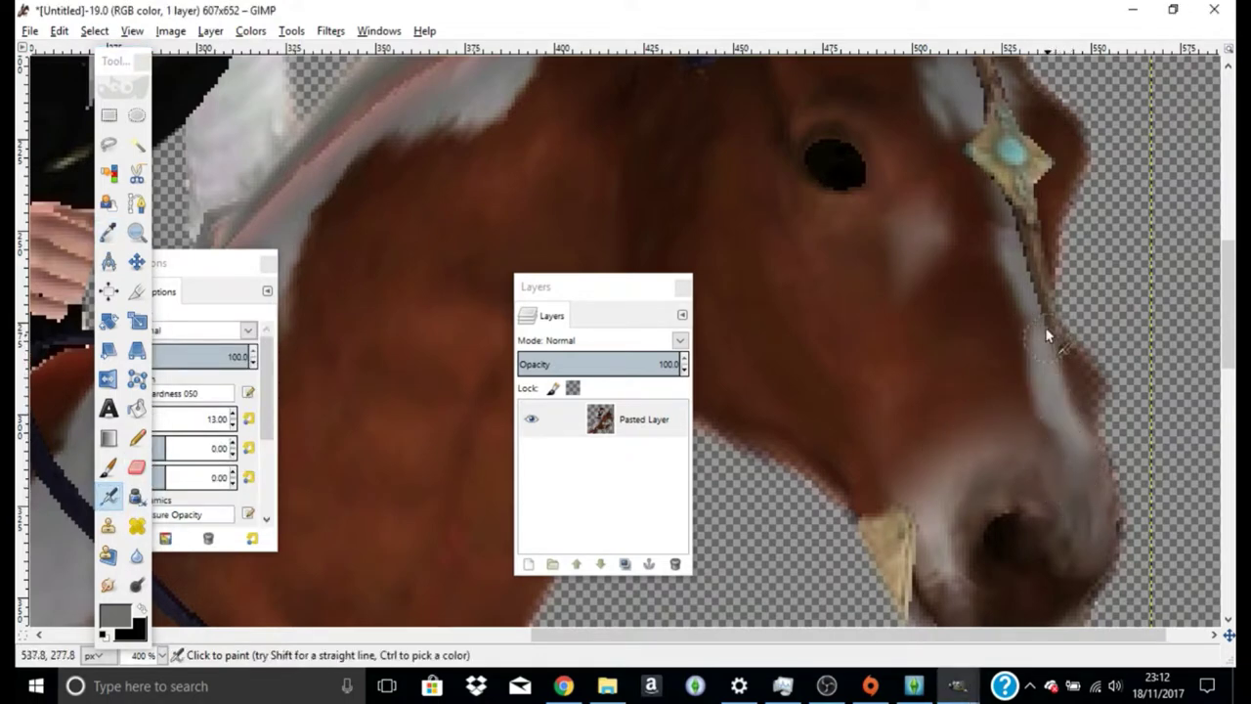
scroll(1007, 377, "down", 2, "ctrl")
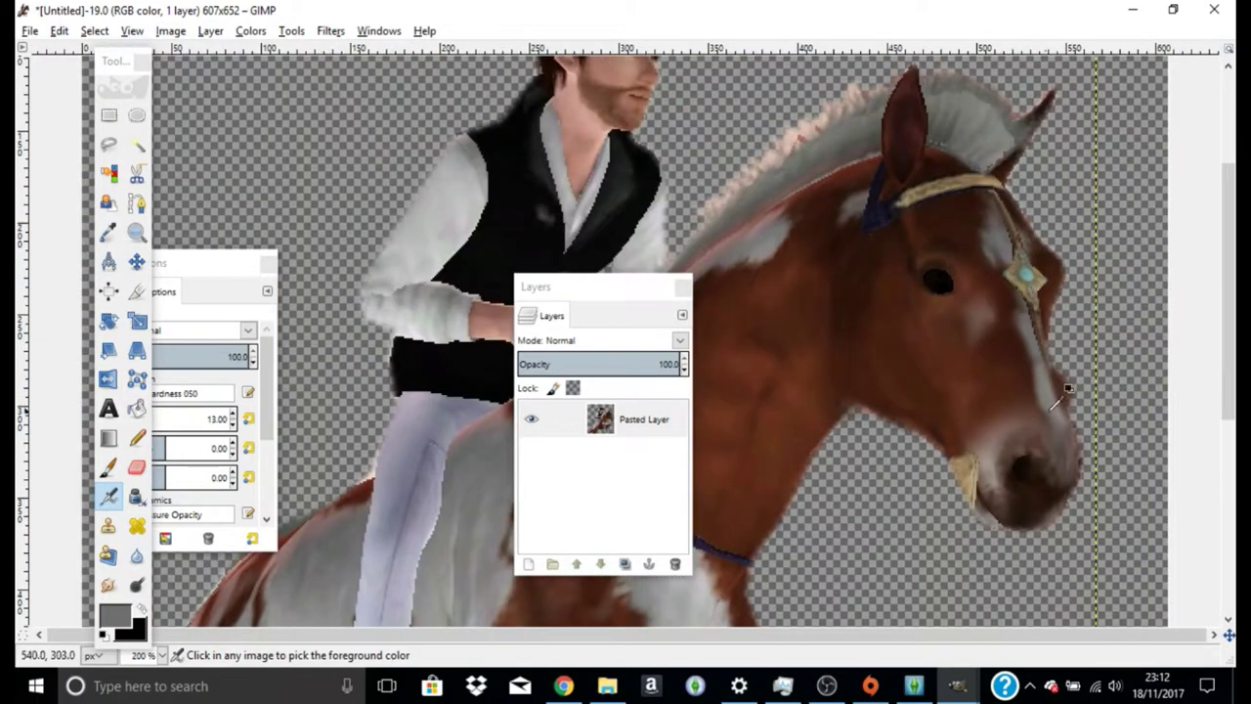
scroll(1108, 396, "up", 1, "ctrl")
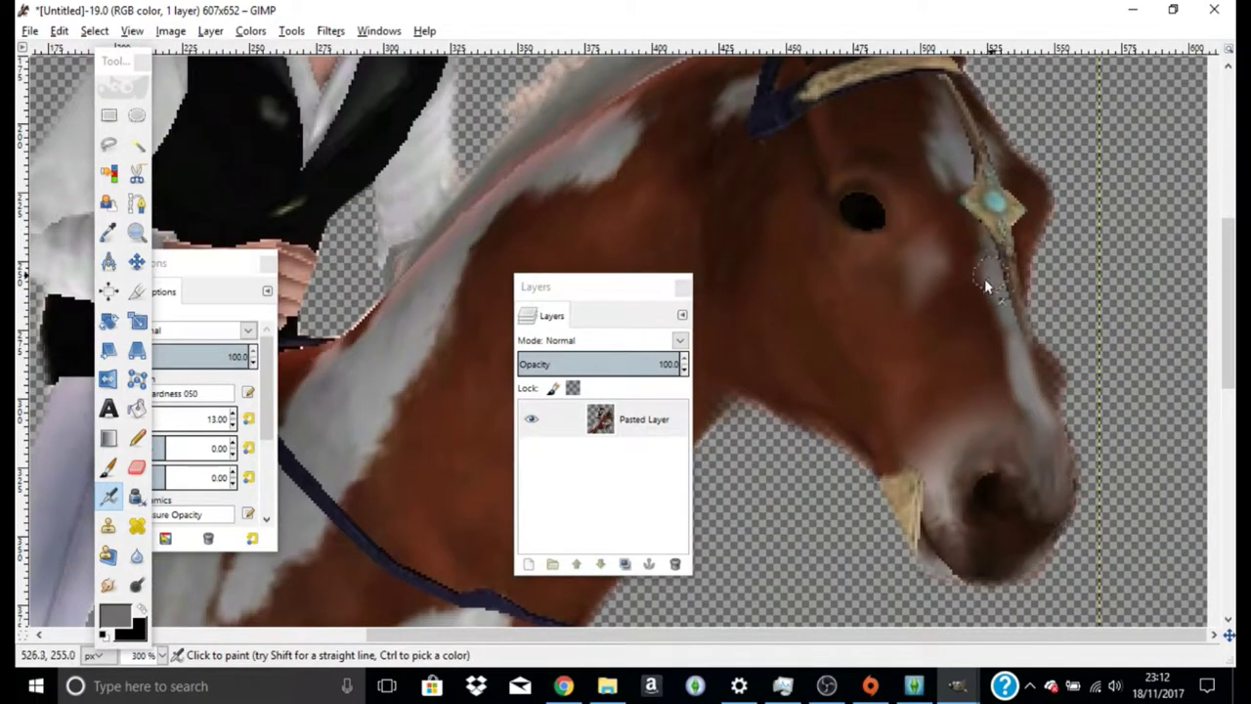
scroll(870, 391, "down", 2, "ctrl")
scroll(866, 419, "up", 2, "ctrl")
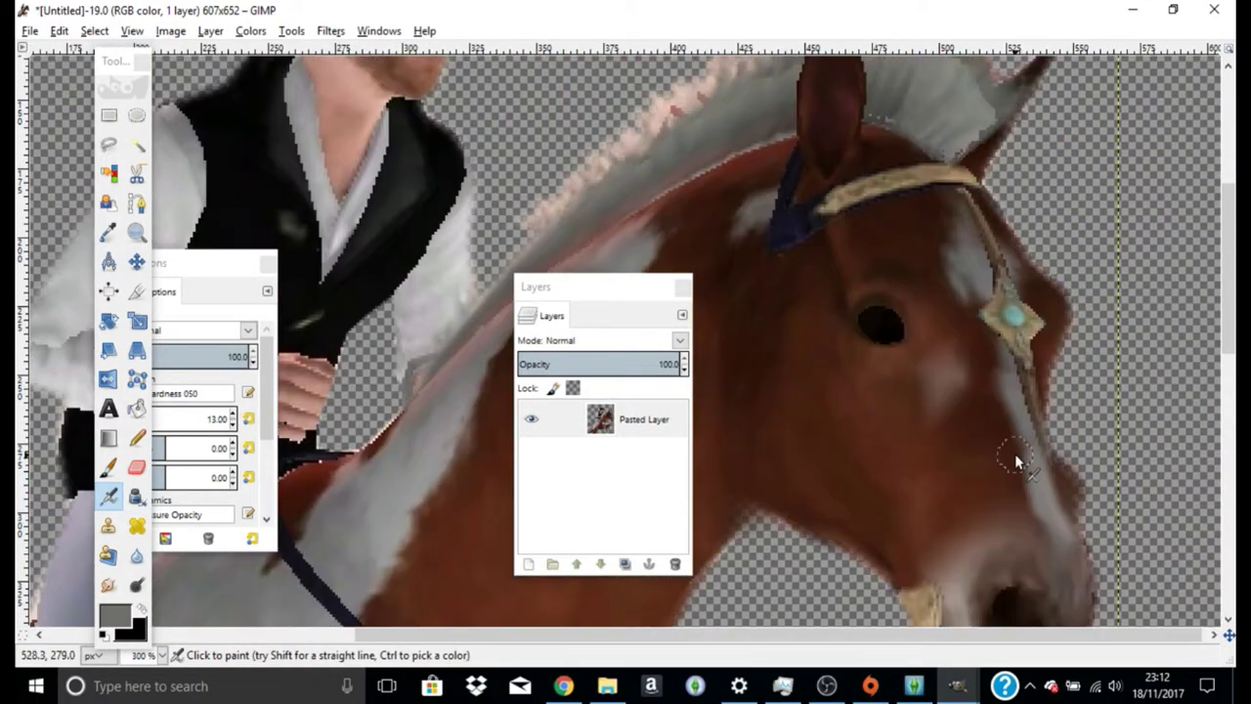
scroll(947, 447, "up", 1, "ctrl")
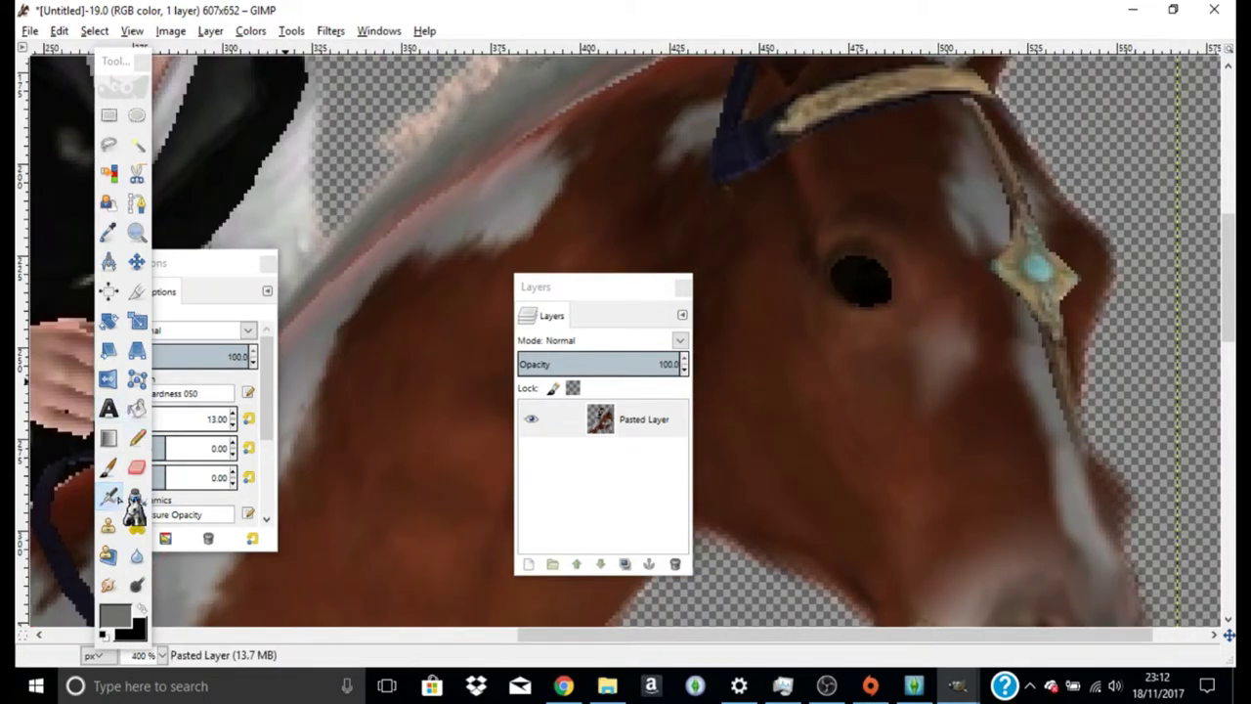
Clone blaze grey over the bridle's blue jewel on the face
left_click(107, 526)
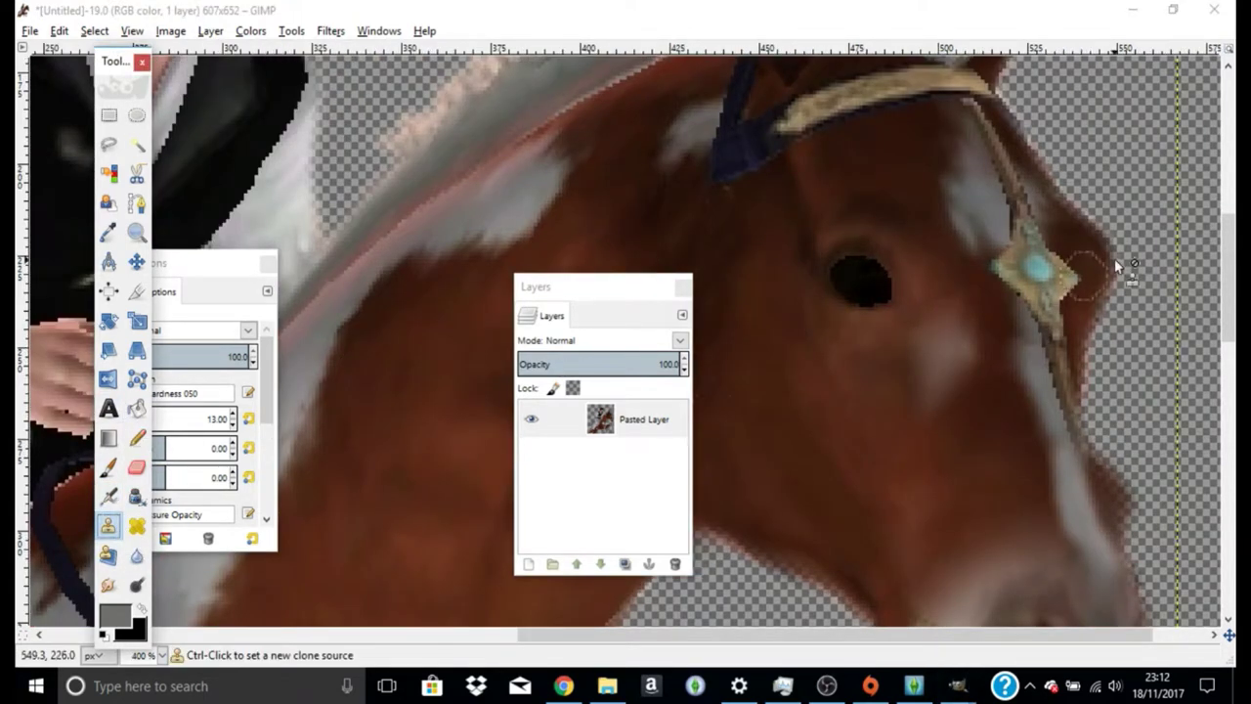
left_click(985, 202, "ctrl")
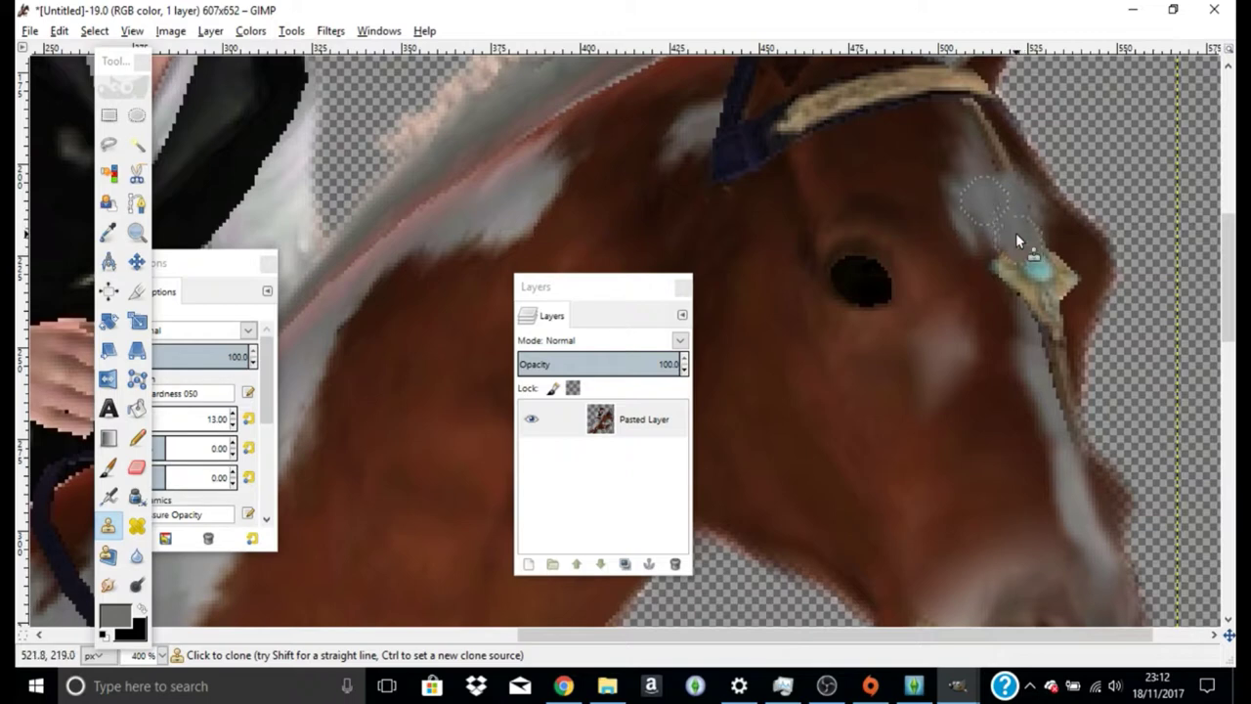
mouse_move(1016, 232)
left_mouse_down()
mouse_move(1053, 268)
mouse_move(1010, 266)
mouse_move(1059, 341)
mouse_move(1051, 381)
left_mouse_up()
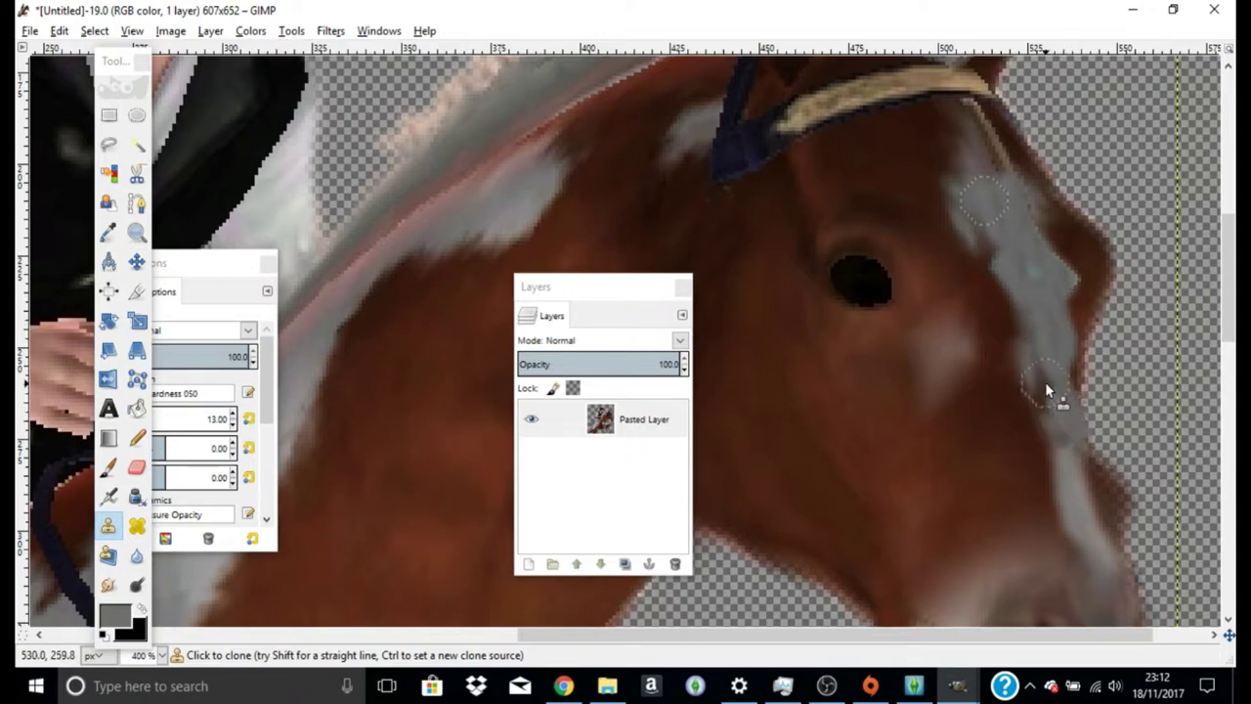
scroll(1058, 425, "up", 3)
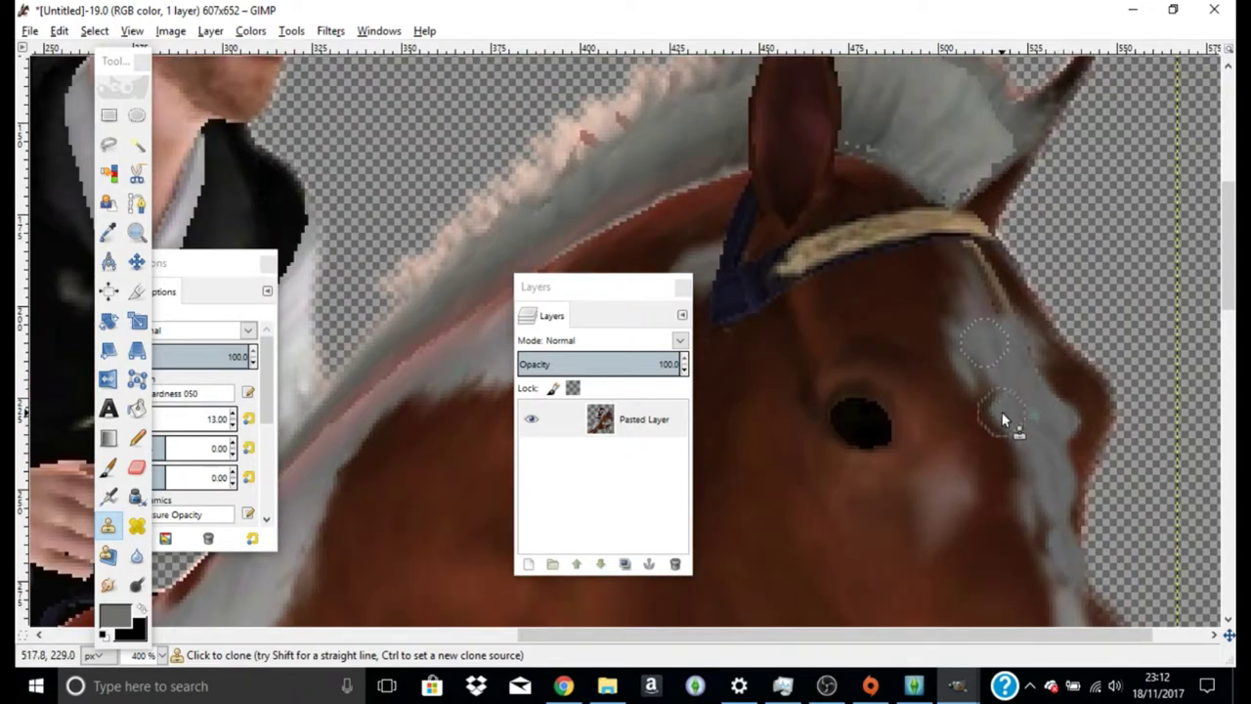
Clone brown coat from several nearby sources over light patches between the eye and blaze
left_click(1005, 349, "ctrl")
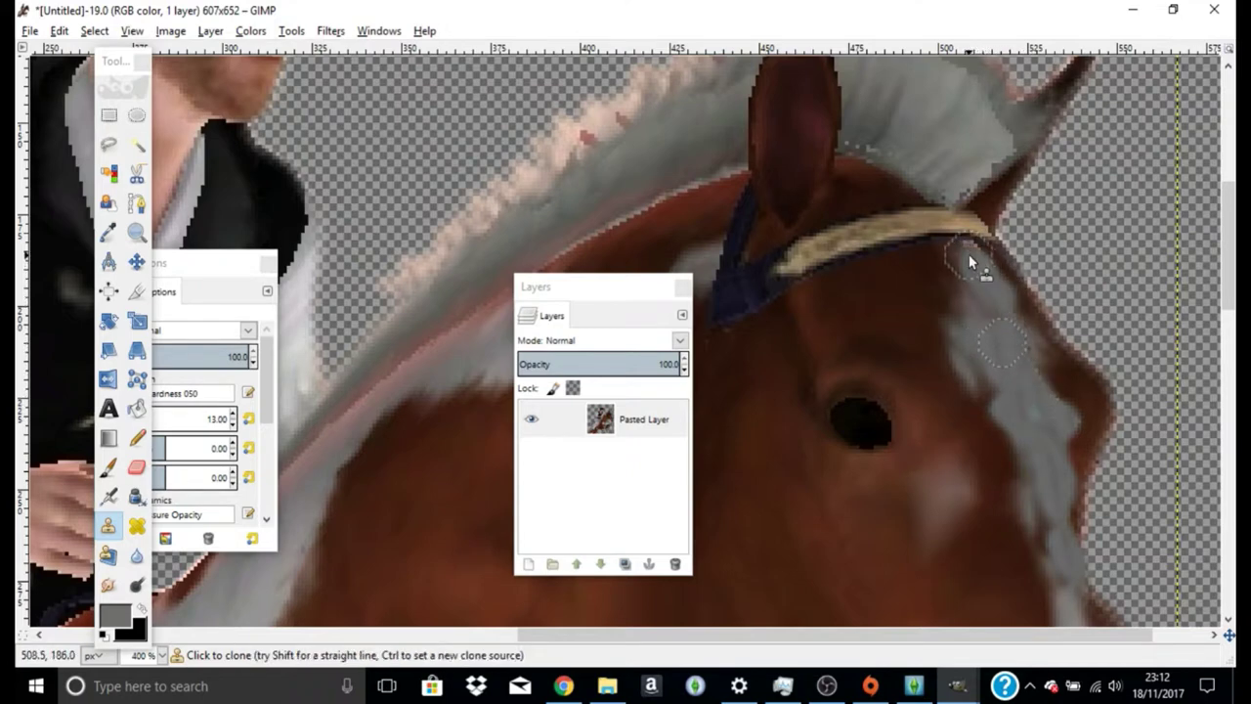
left_click(943, 262, "ctrl")
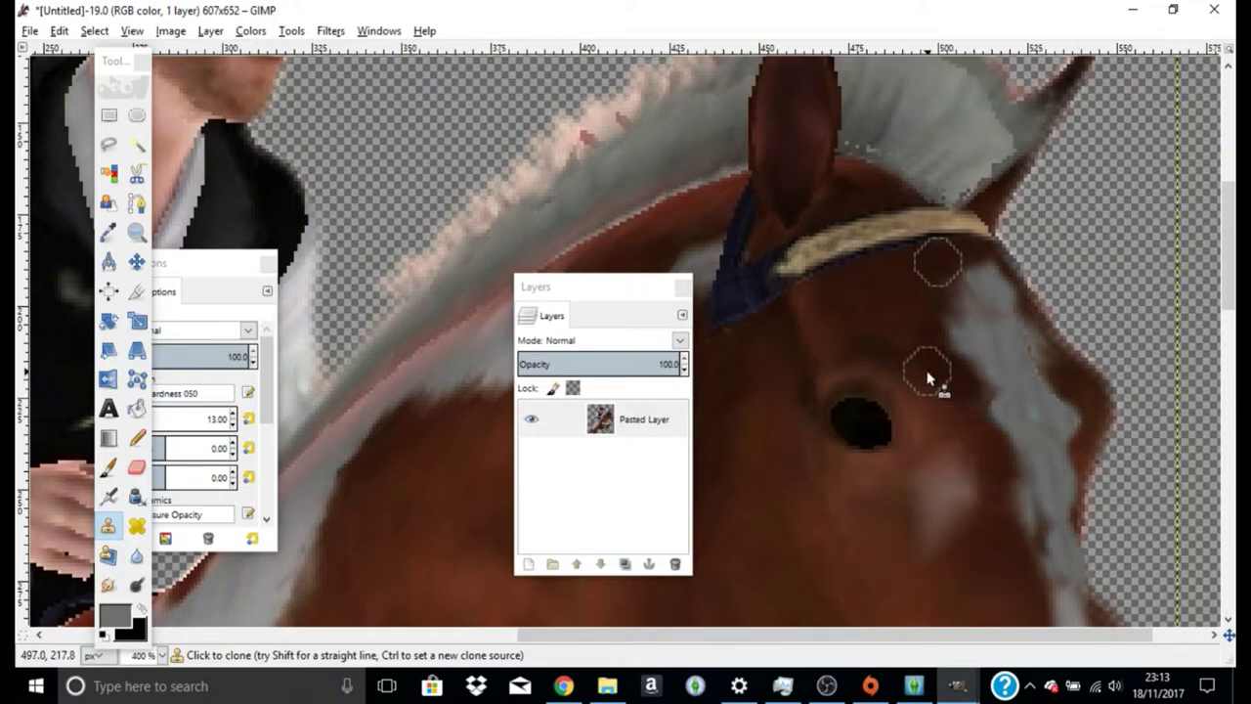
left_click(1075, 377, "ctrl")
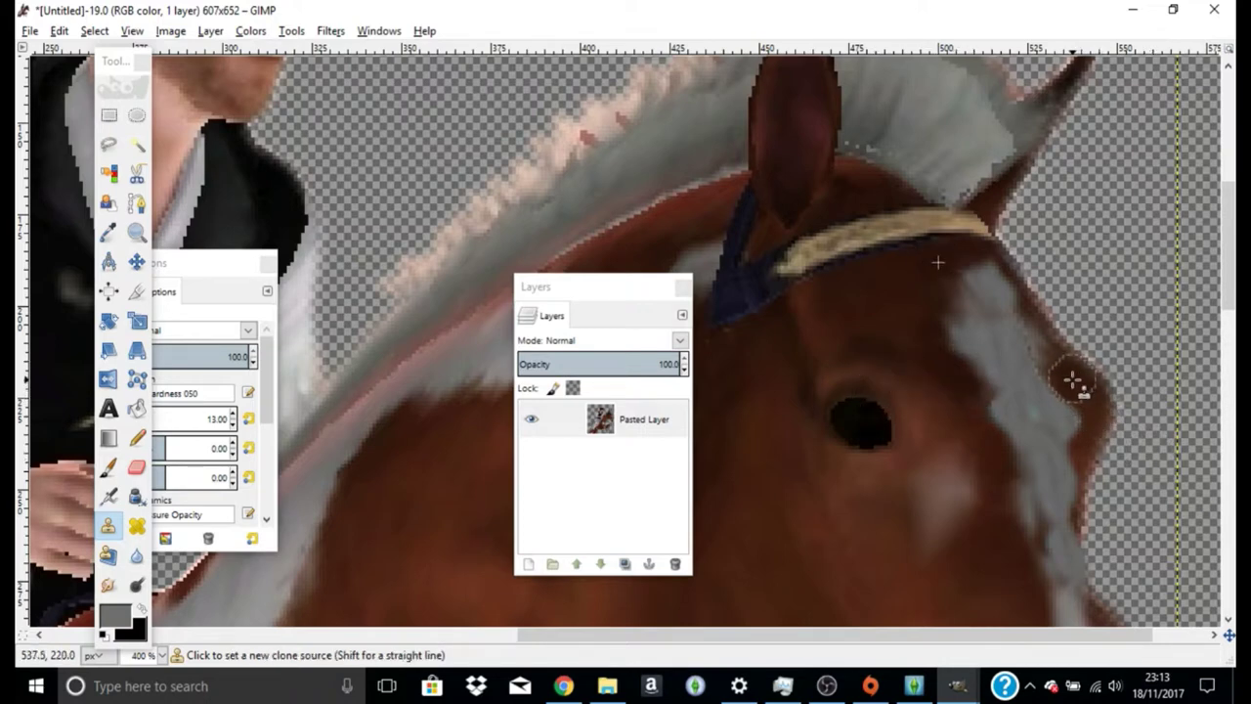
left_click(1085, 446, "ctrl")
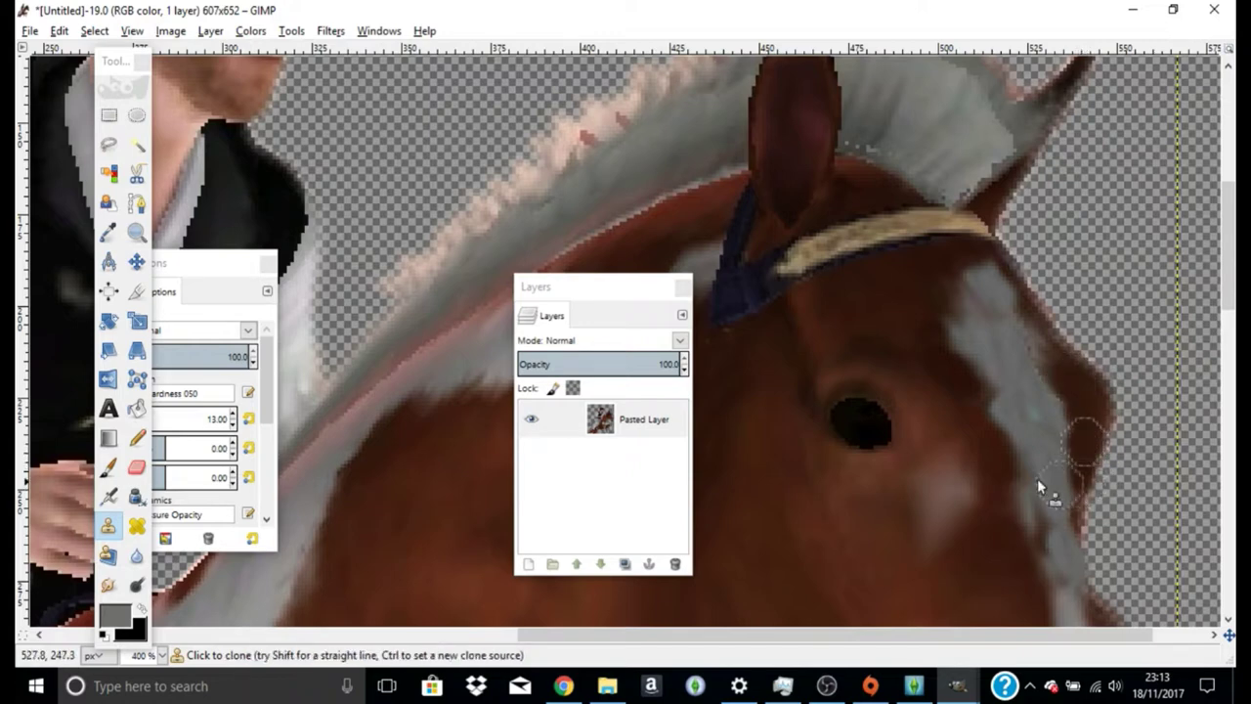
left_click(966, 436, "ctrl")
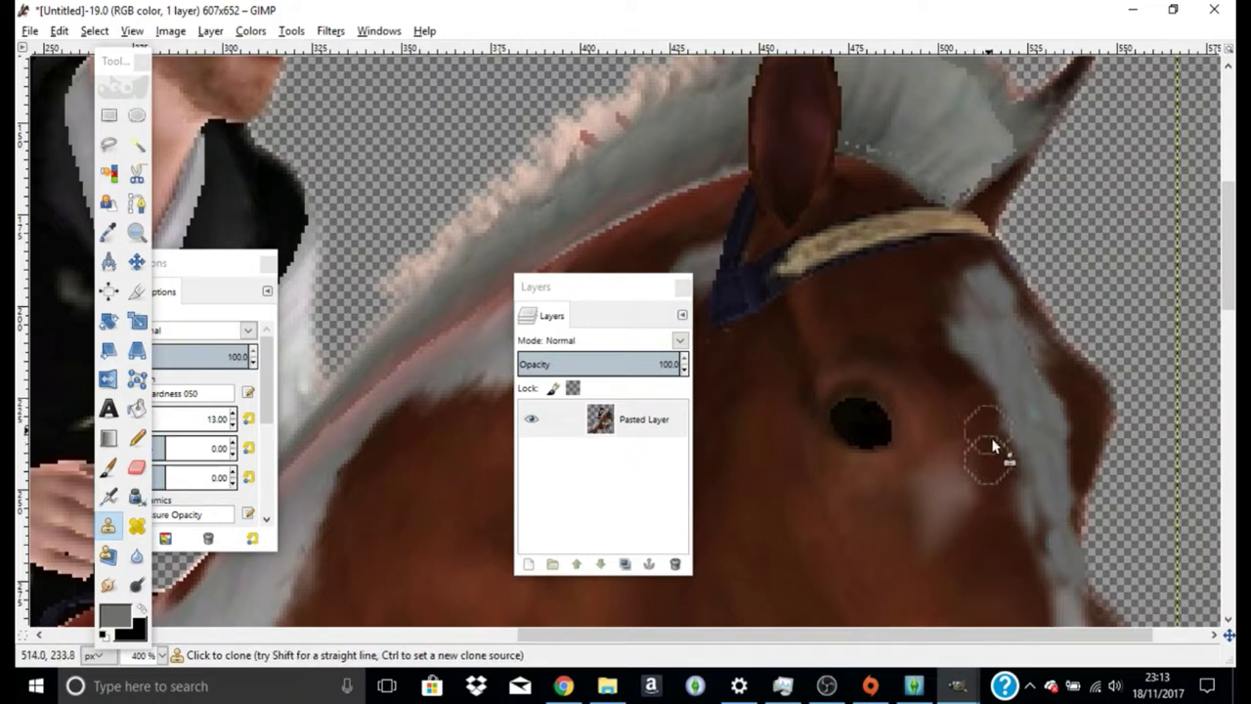
scroll(1054, 404, "down", 3)
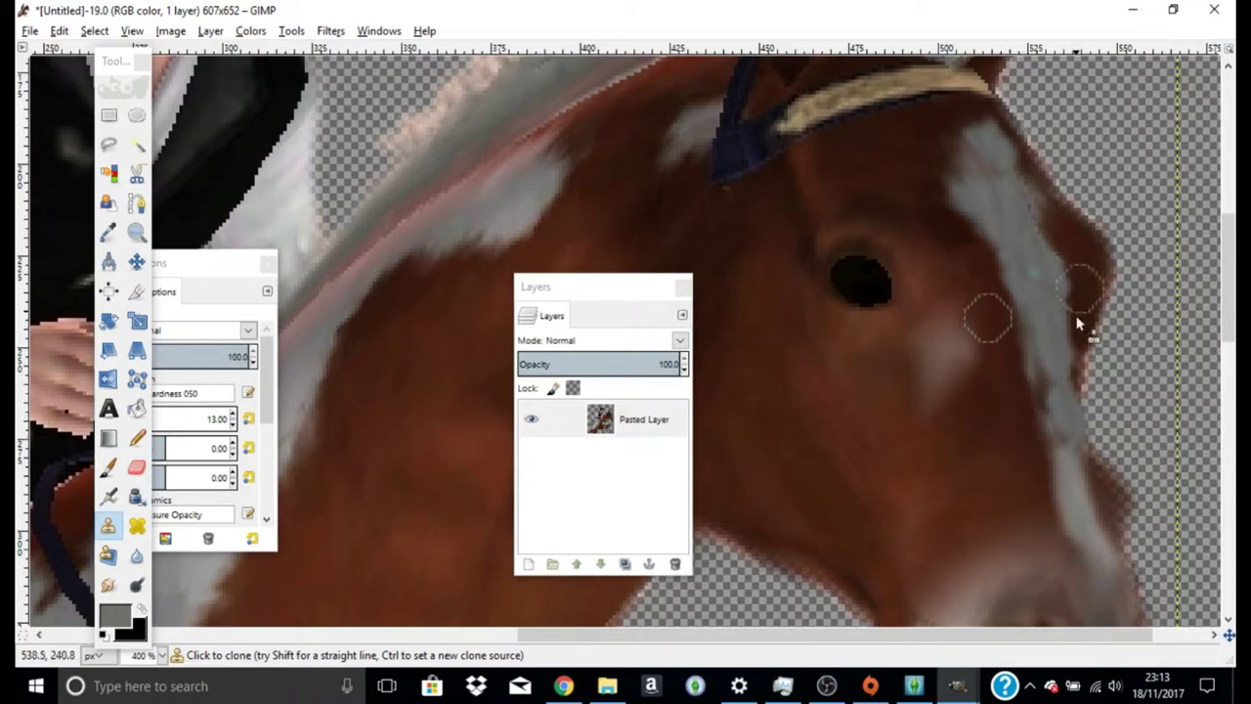
scroll(998, 360, "down", 3)
scroll(997, 362, "up", 1)
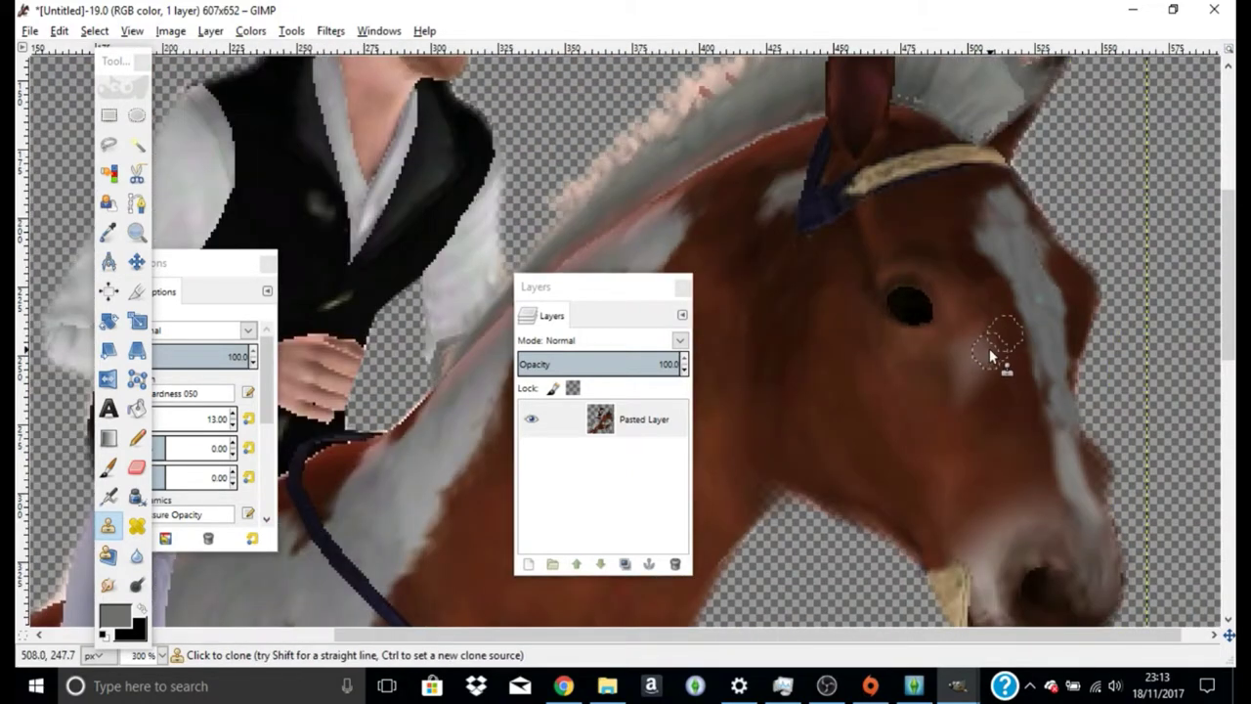
scroll(1003, 426, "down", 3)
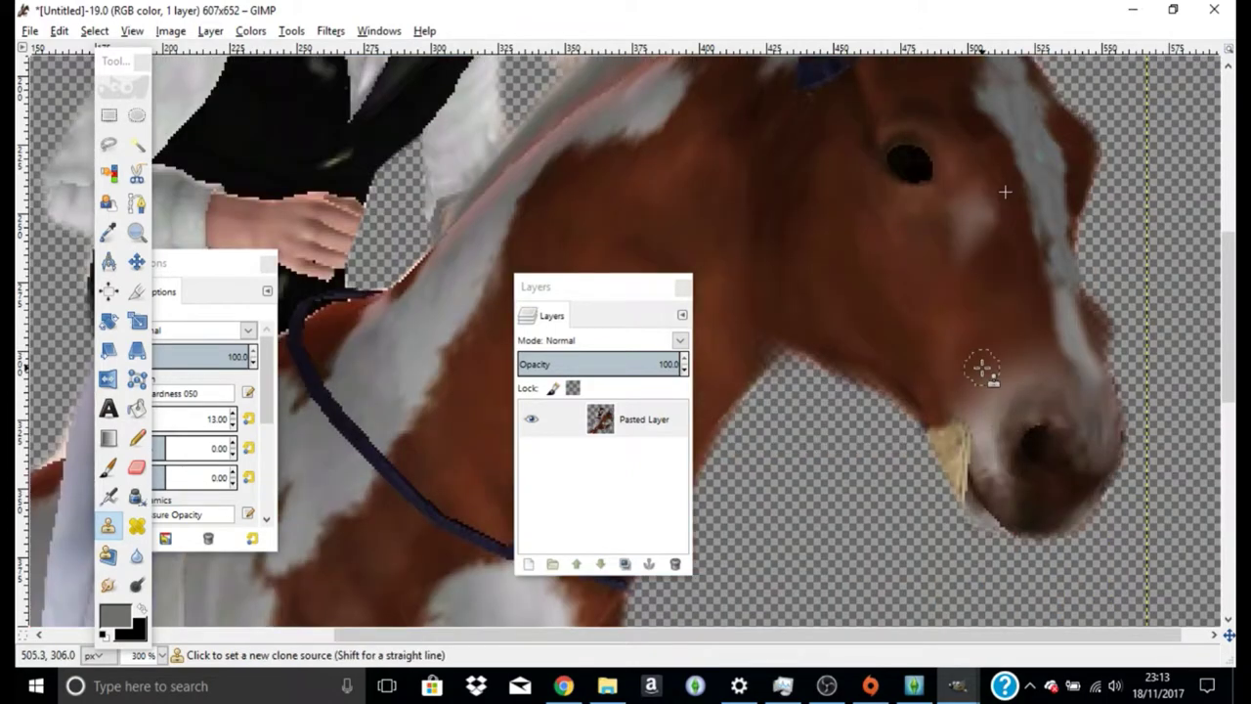
scroll(984, 363, "up", 1)
Clone brown fur over the pale patch by the eye and the yellow chin patch
left_click(915, 226, "ctrl")
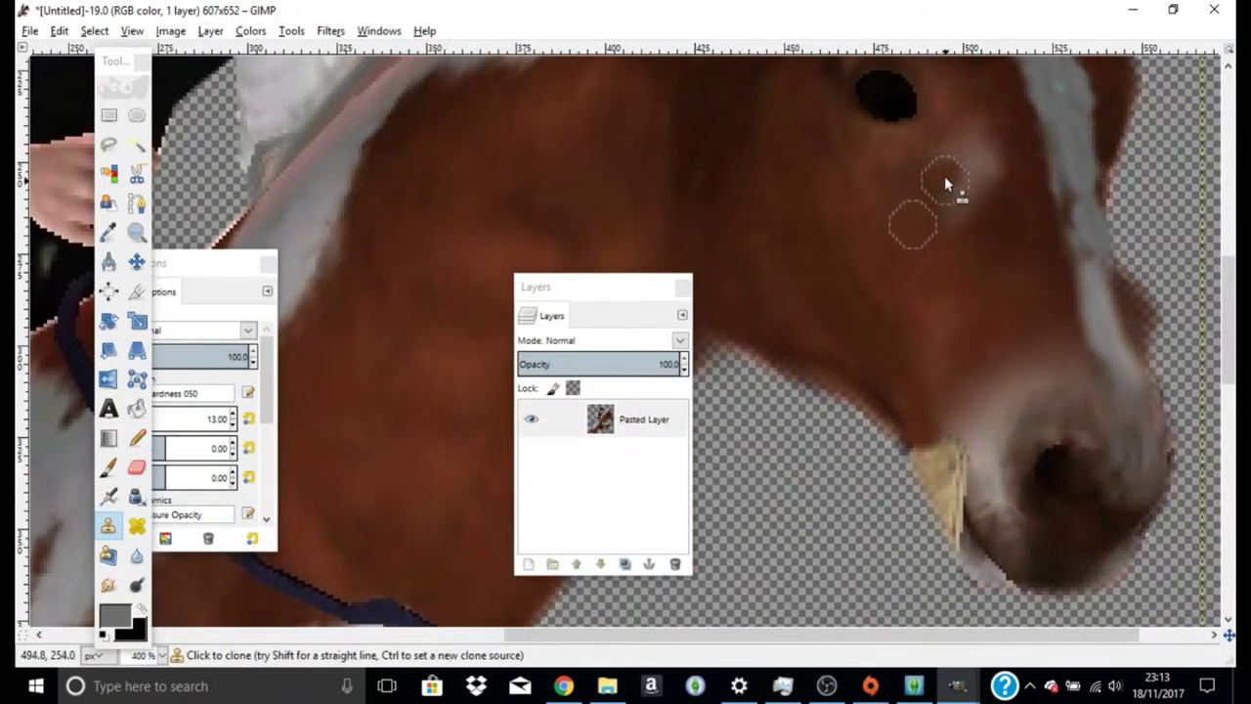
mouse_move(964, 179)
left_mouse_down()
mouse_move(977, 196)
mouse_move(983, 153)
mouse_move(958, 162)
mouse_move(983, 174)
left_mouse_up()
scroll(991, 280, "down", 2)
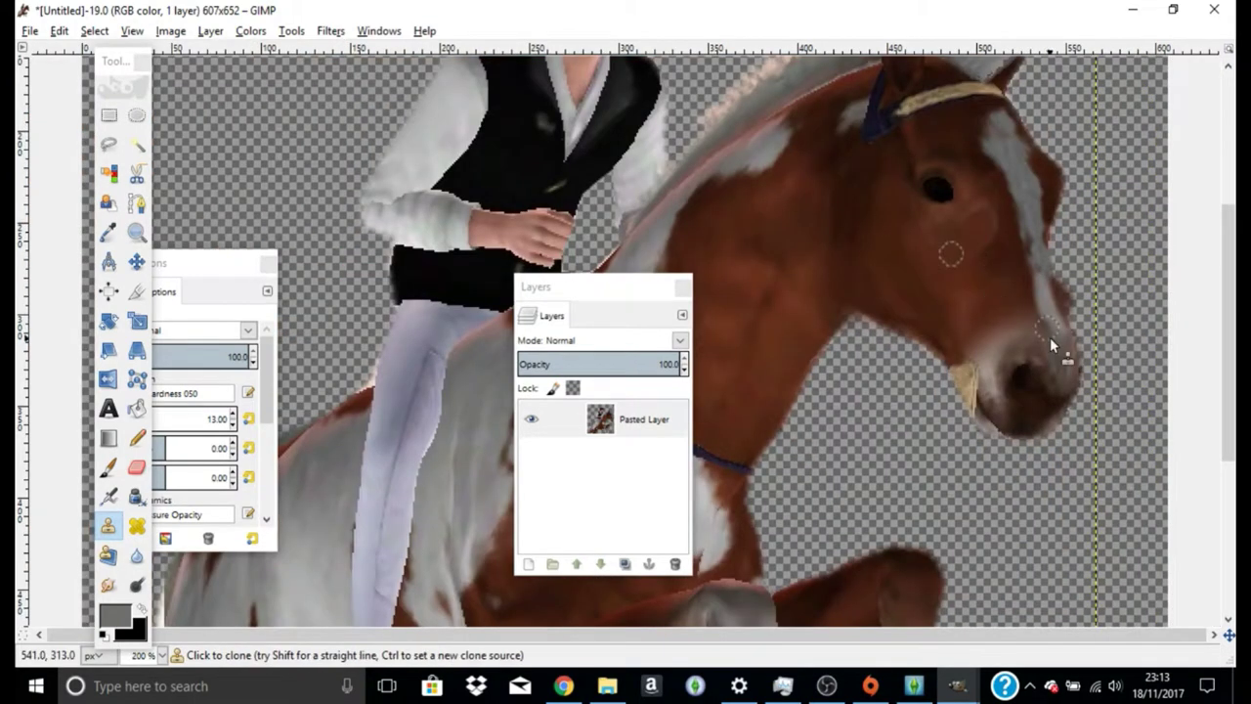
scroll(1068, 387, "up", 1)
scroll(978, 362, "up", 1)
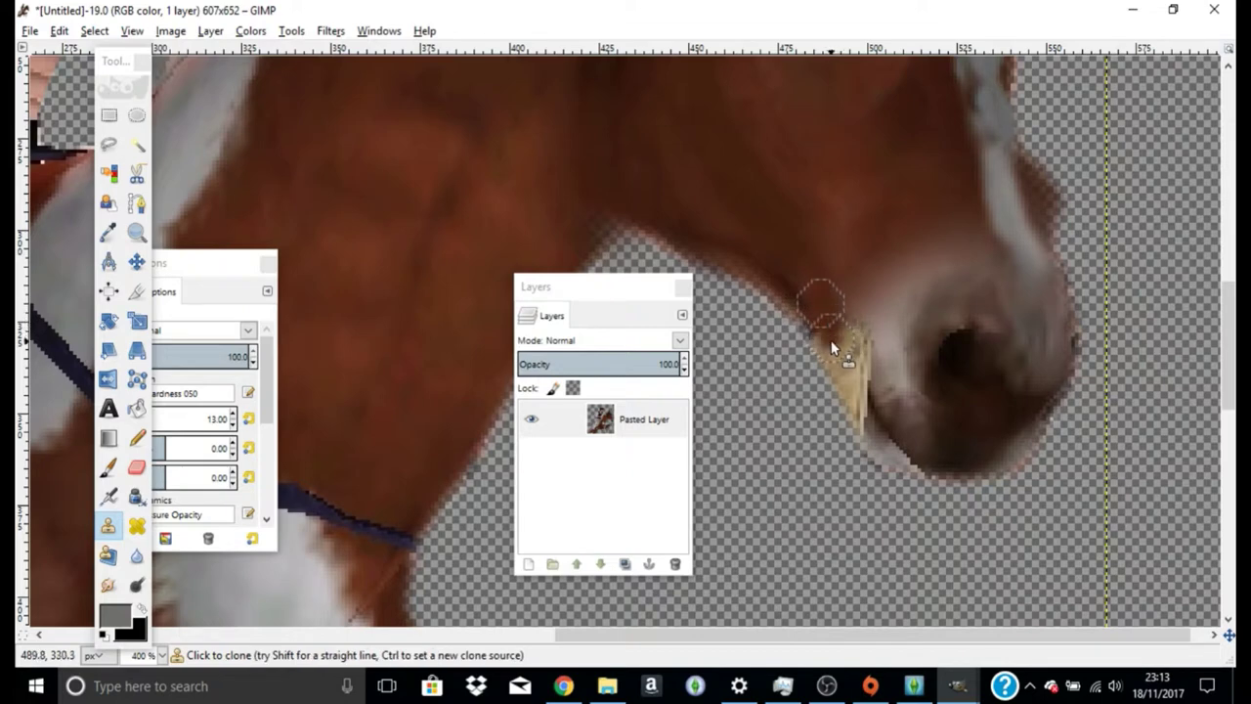
left_click_drag(839, 373, 853, 399)
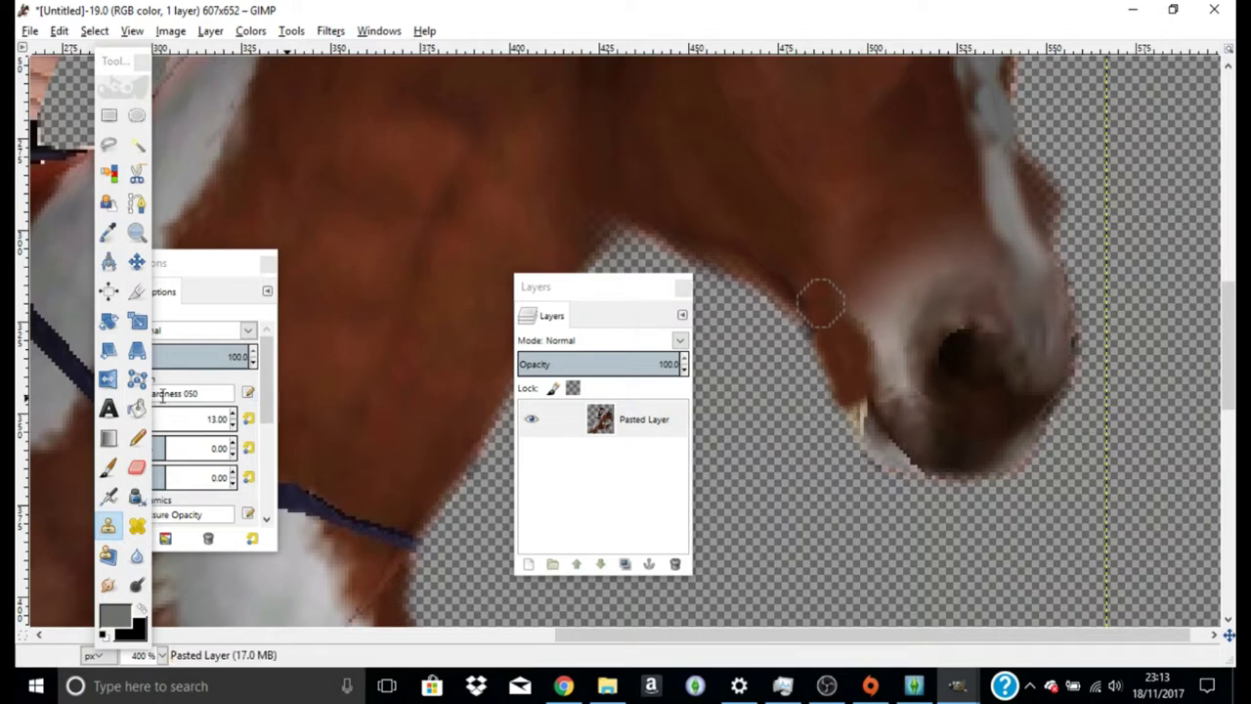
Erase the leftover yellow patch under the chin to transparency
left_click(137, 467)
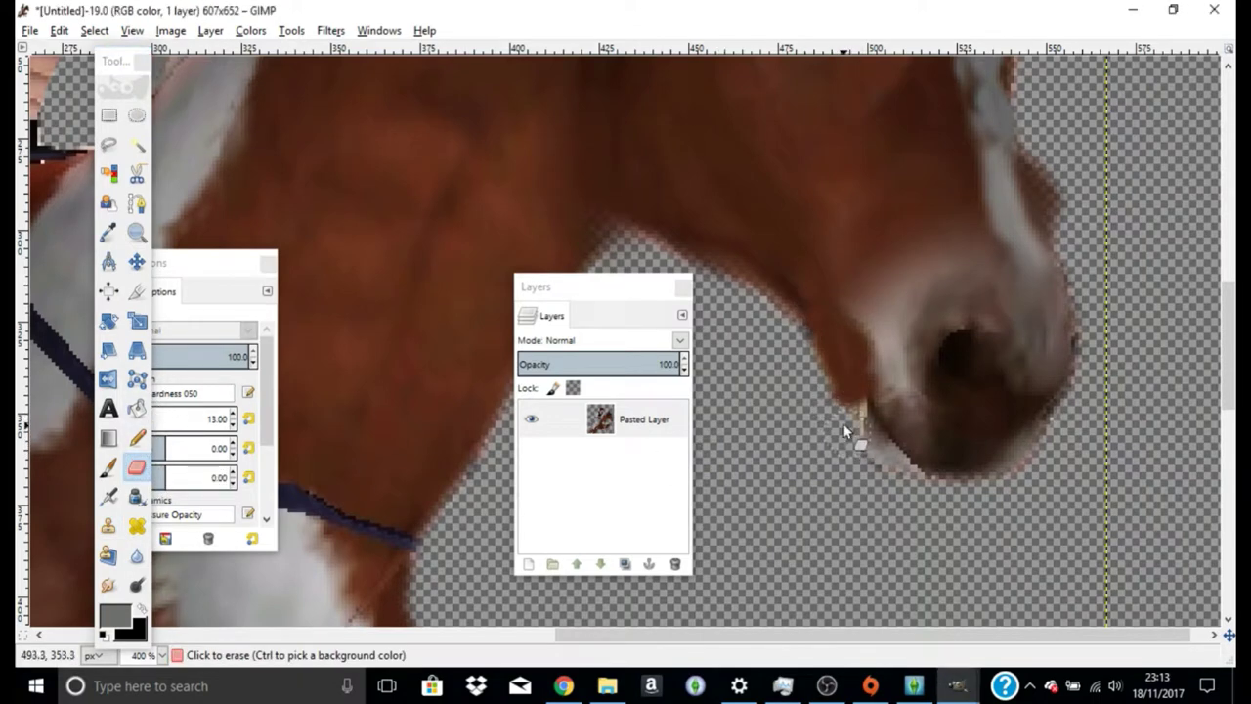
left_click_drag(847, 423, 852, 420)
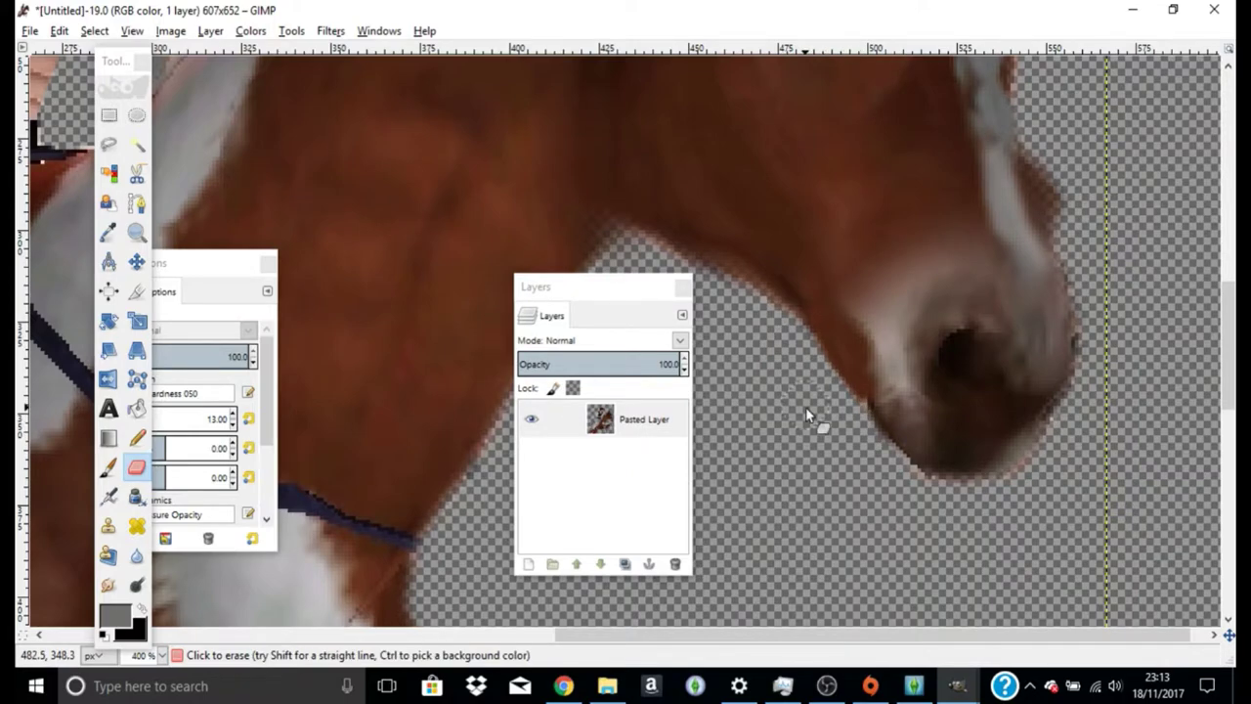
scroll(818, 419, "down", 2)
scroll(1050, 472, "up", 1)
scroll(997, 476, "up", 1)
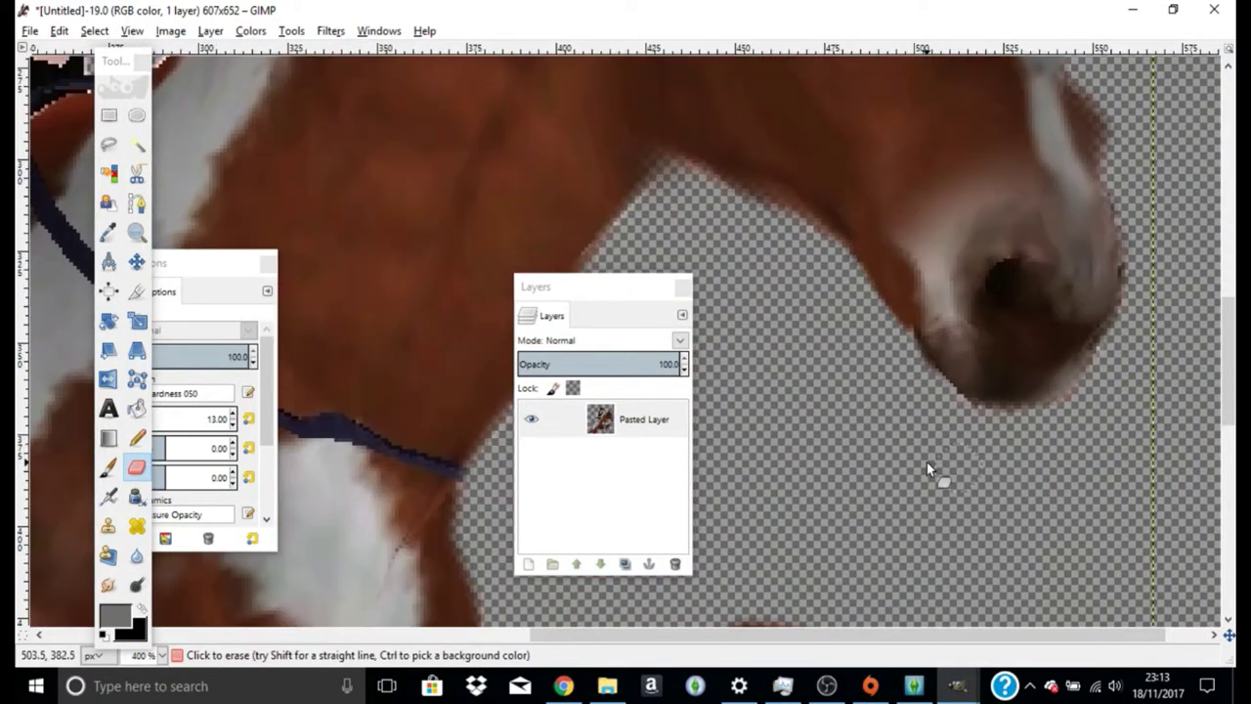
scroll(944, 459, "up", 1)
scroll(860, 449, "up", 1)
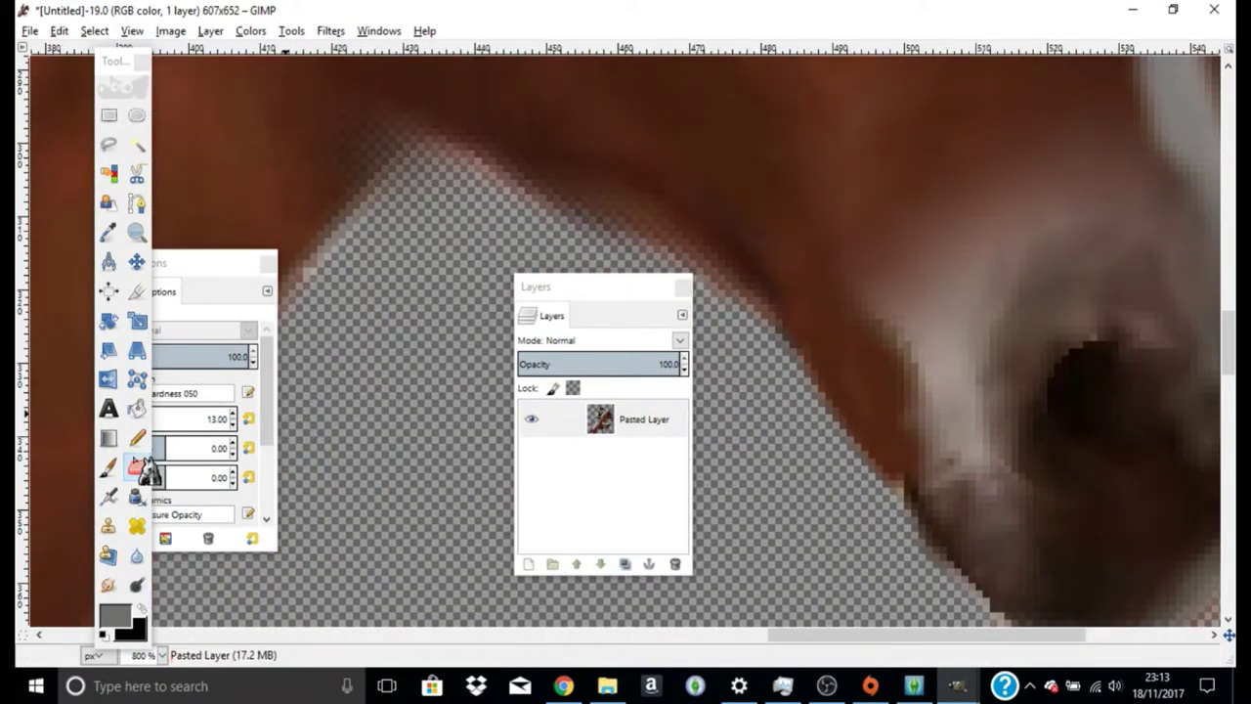
Select the Paintbrush with black as the foreground colour
left_click(110, 496)
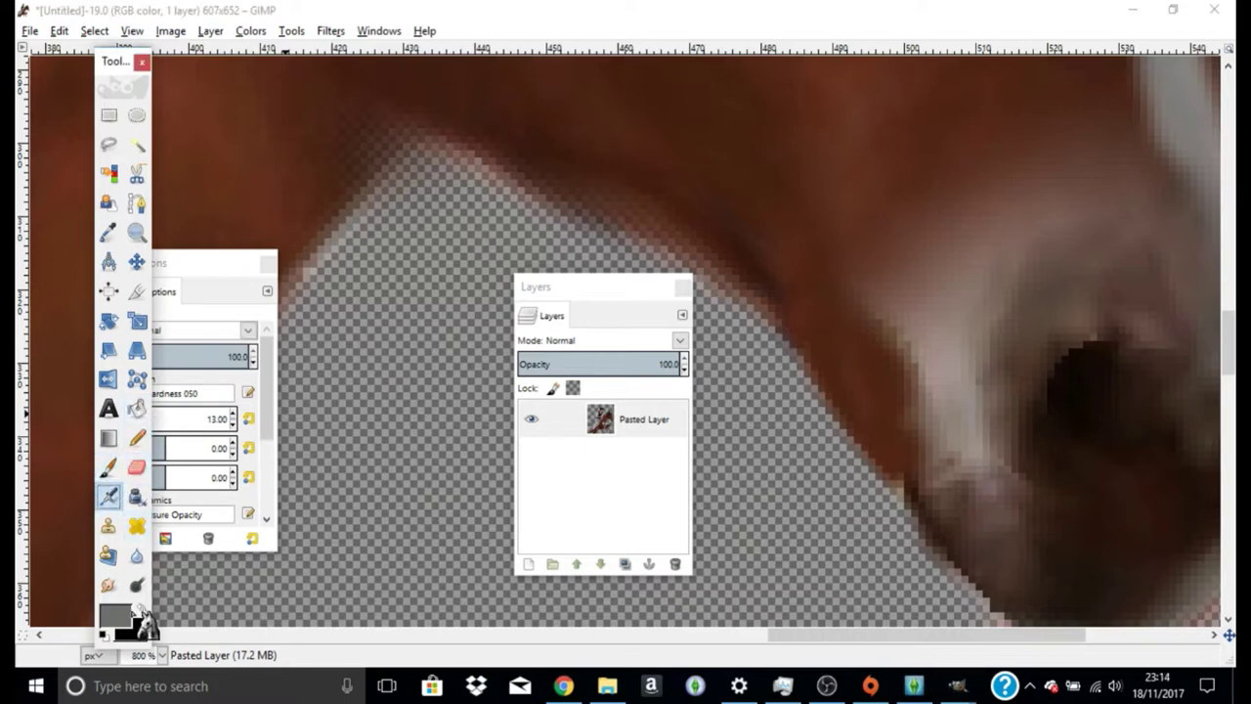
left_click(143, 607)
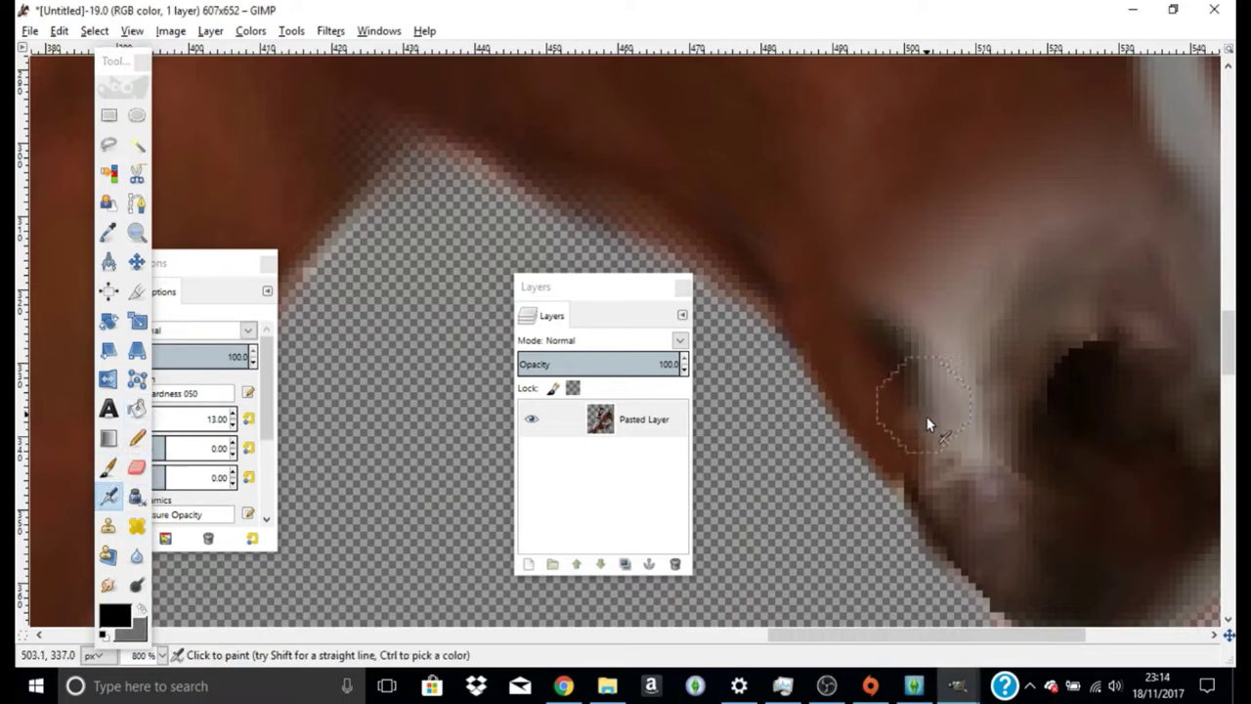
scroll(913, 472, "down", 3)
scroll(957, 448, "down", 1)
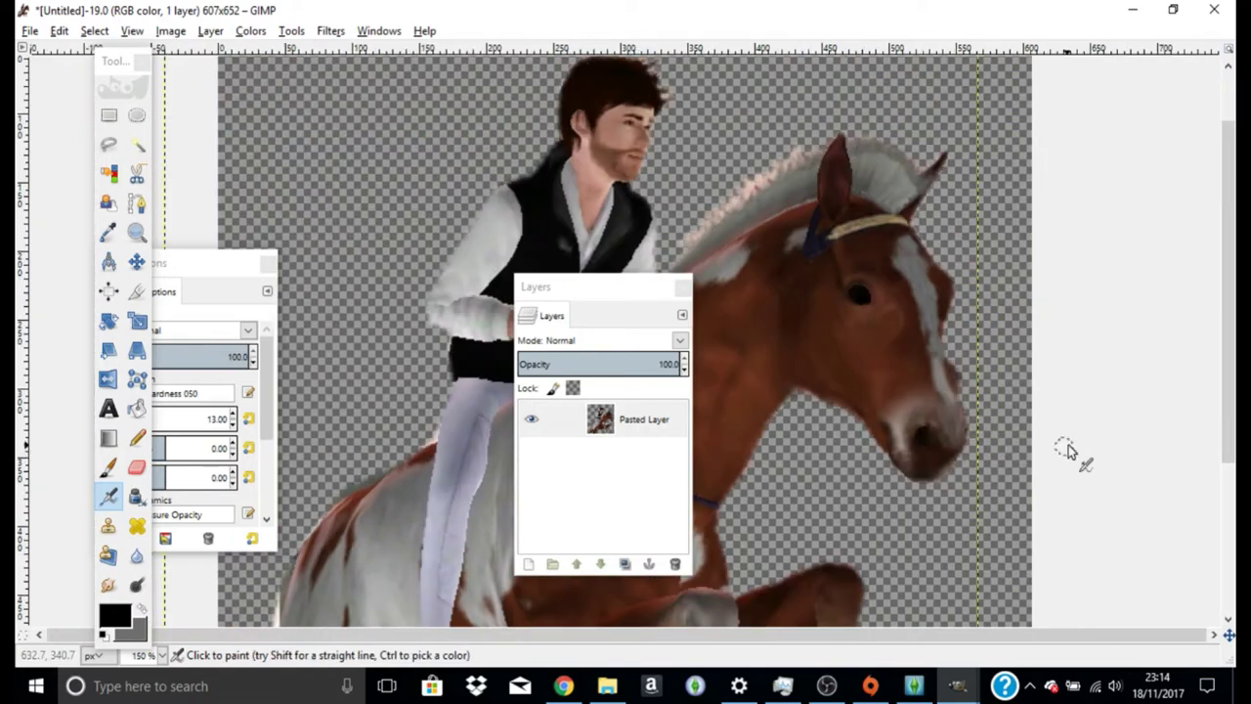
scroll(1064, 479, "up", 3)
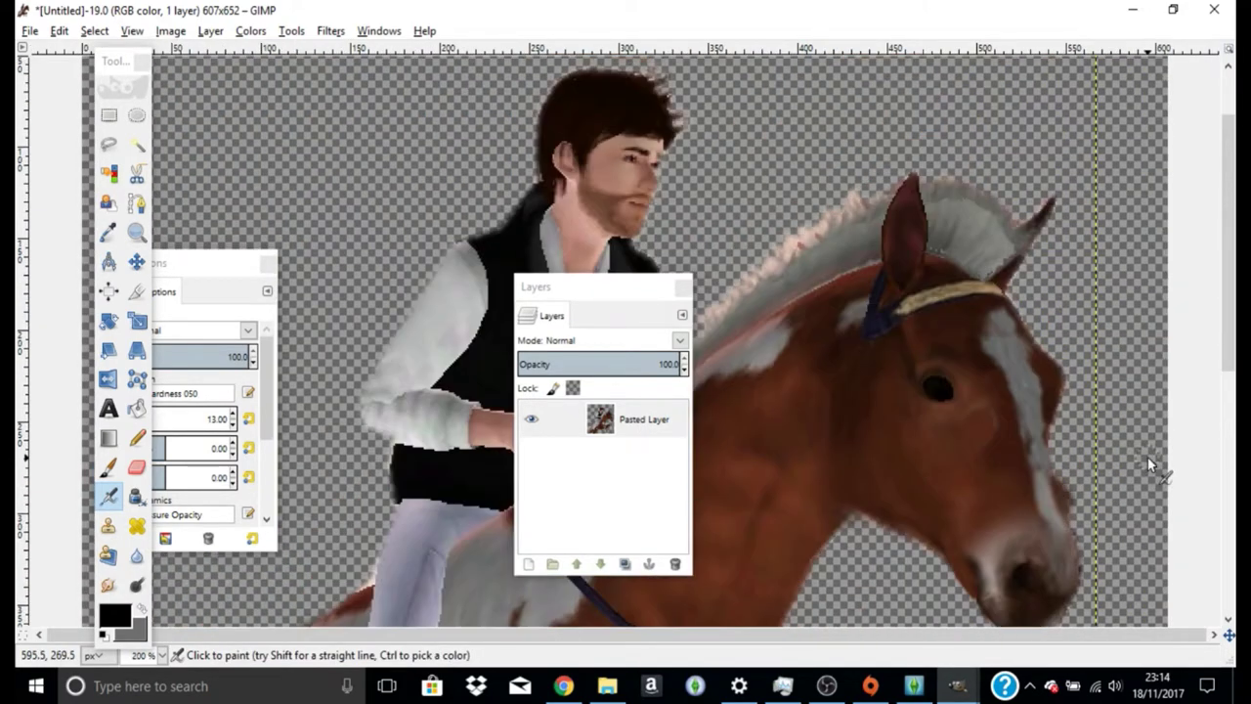
scroll(977, 435, "up", 1)
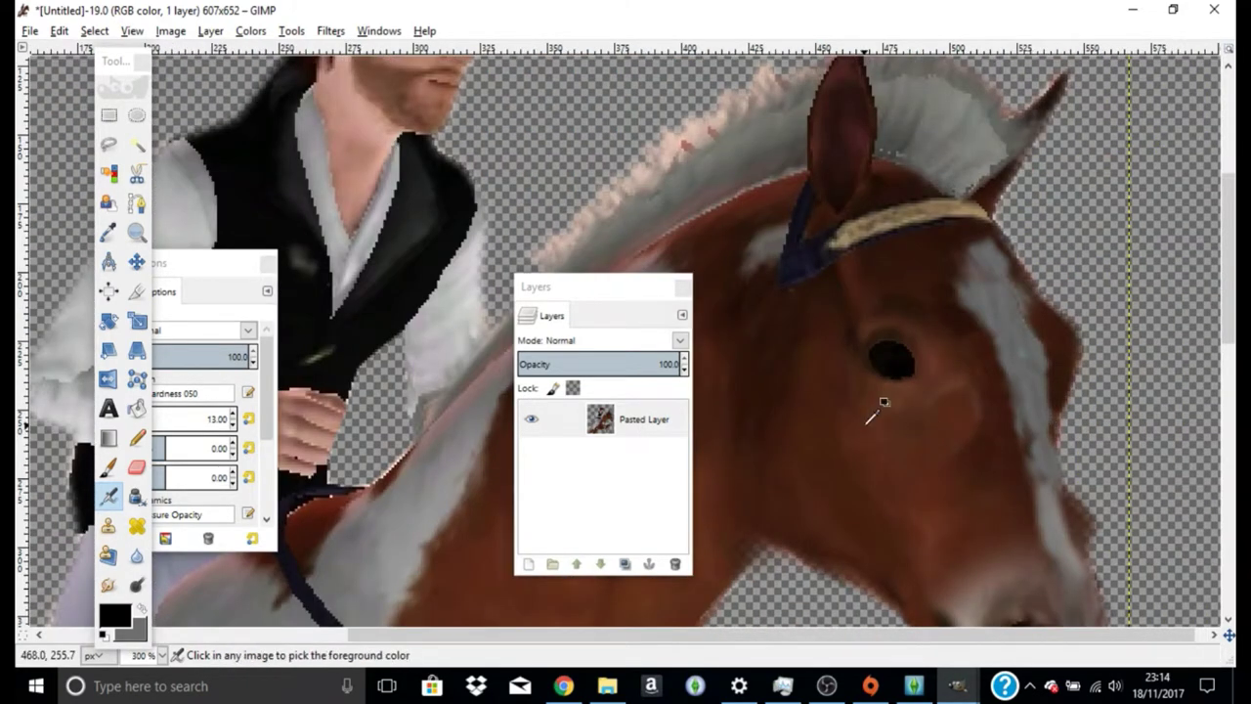
scroll(879, 430, "up", 1)
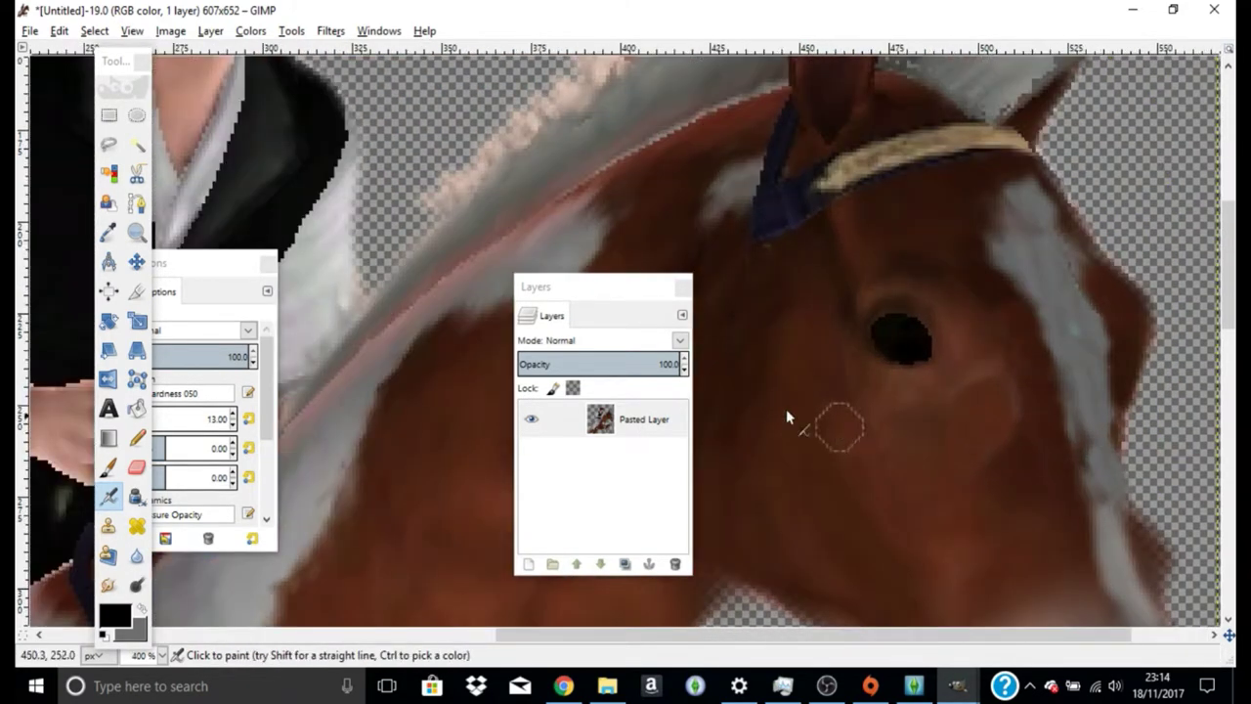
Clone brown forehead fur over the whole cream browband
left_click(108, 525)
scroll(881, 376, "up", 3)
scroll(903, 366, "up", 1)
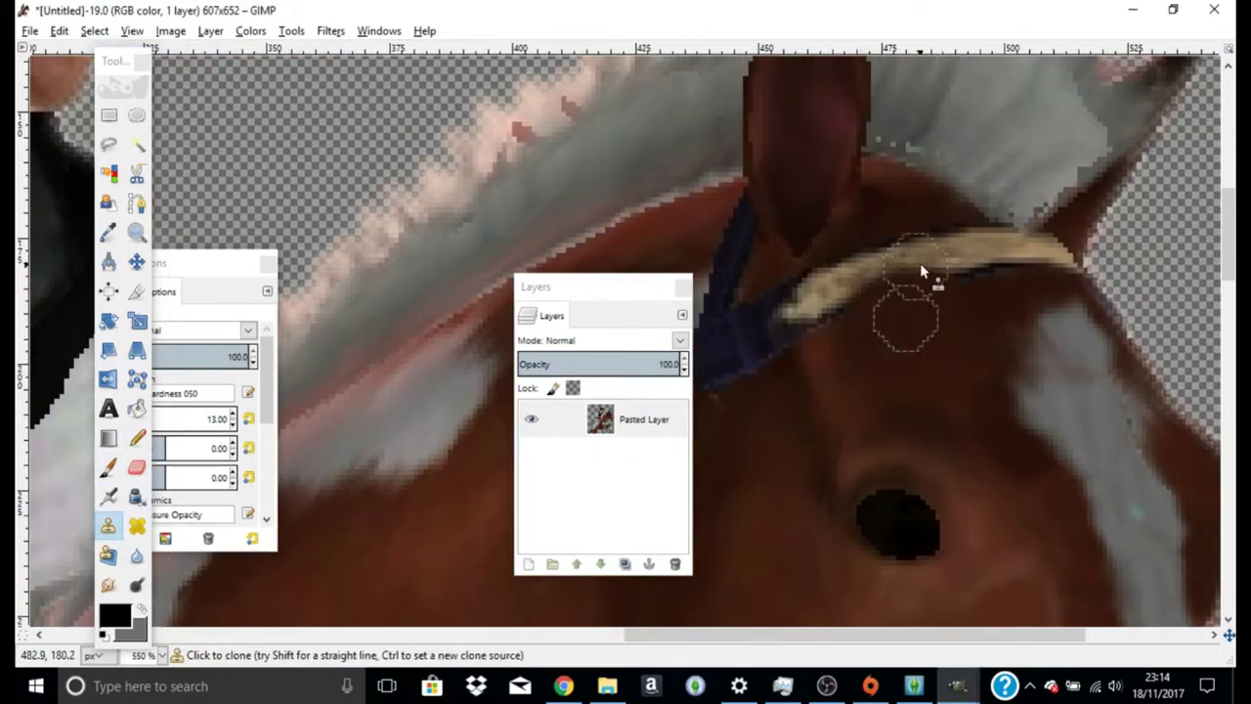
mouse_move(920, 263)
left_mouse_down()
mouse_move(796, 298)
mouse_move(782, 310)
mouse_move(797, 315)
left_mouse_up()
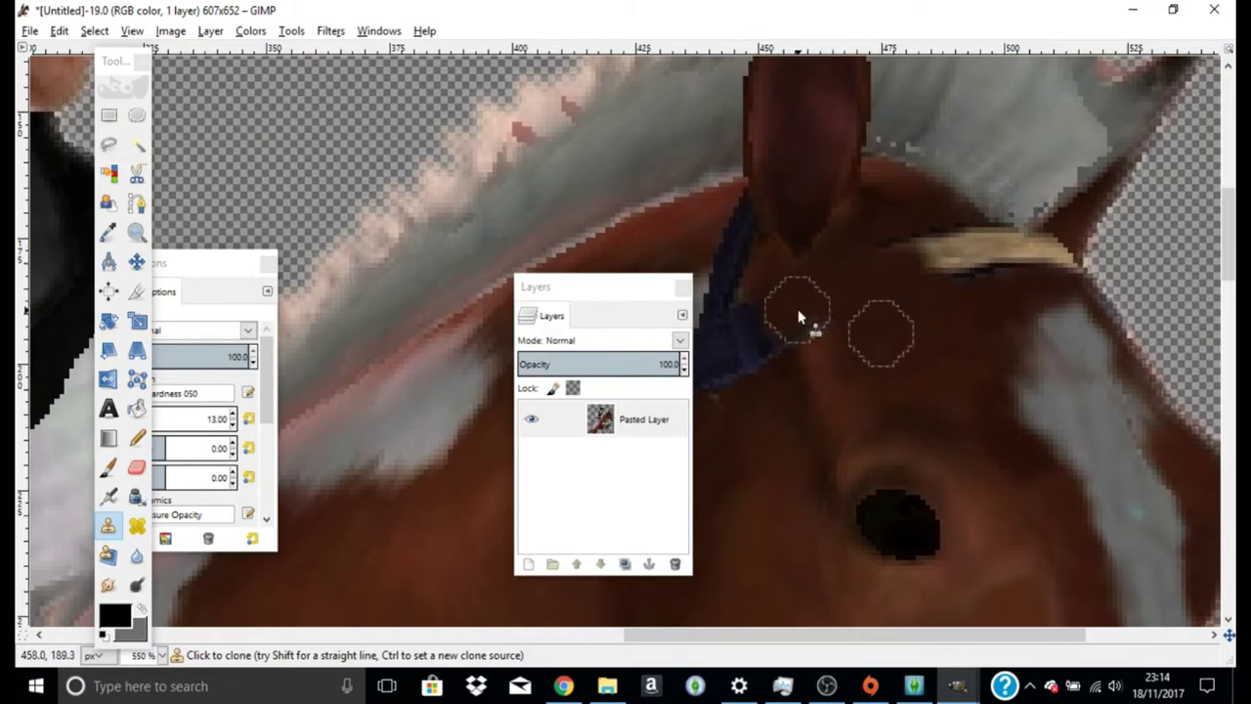
left_click(965, 304, "ctrl")
left_click_drag(982, 257, 920, 264)
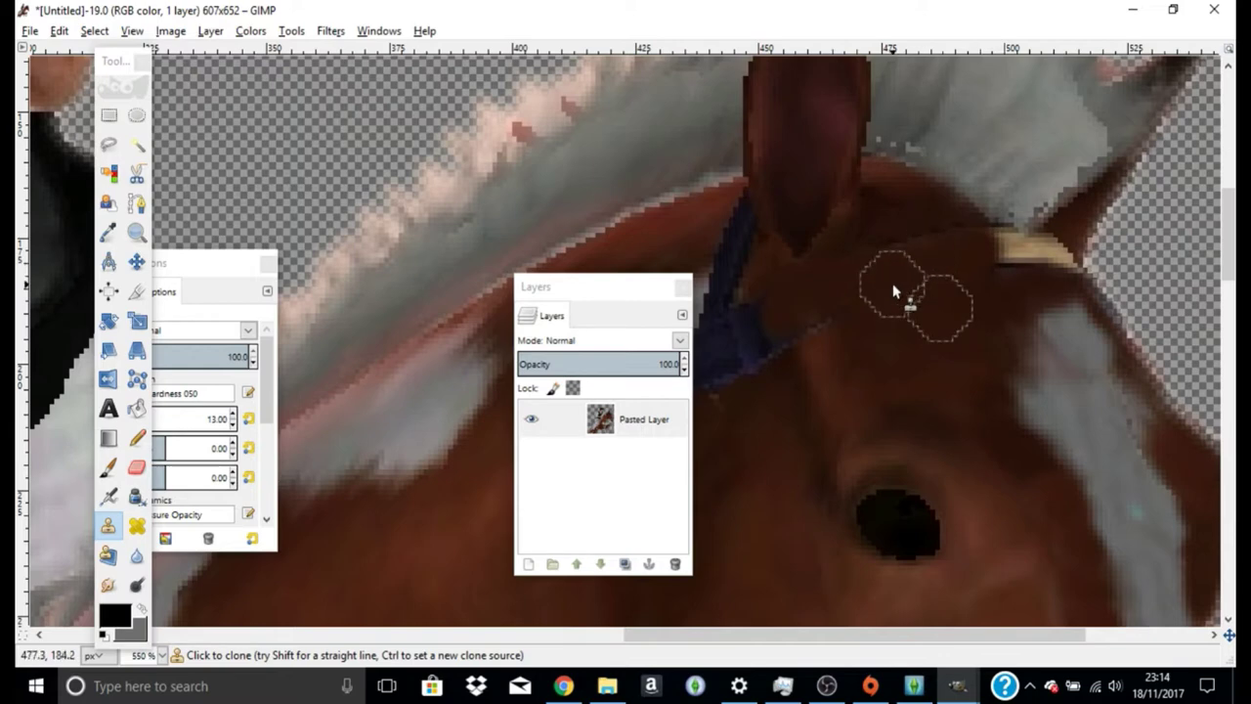
left_click(979, 272, "ctrl")
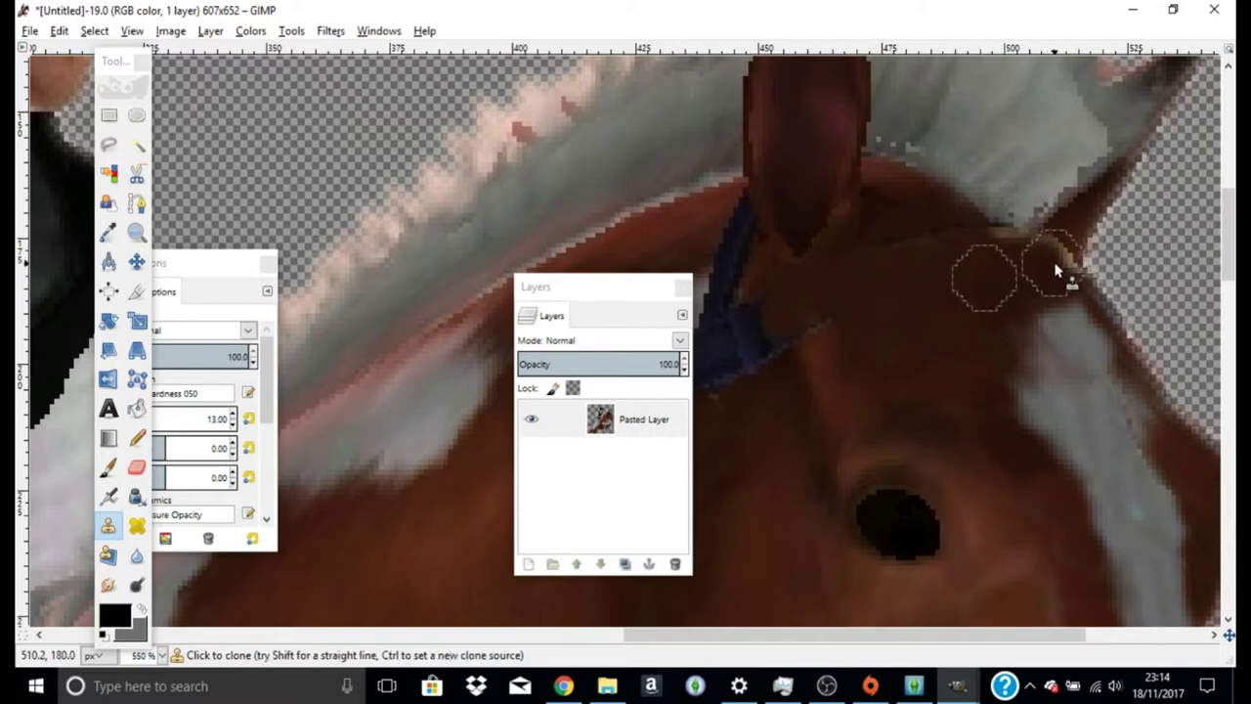
left_click_drag(1062, 271, 1065, 270)
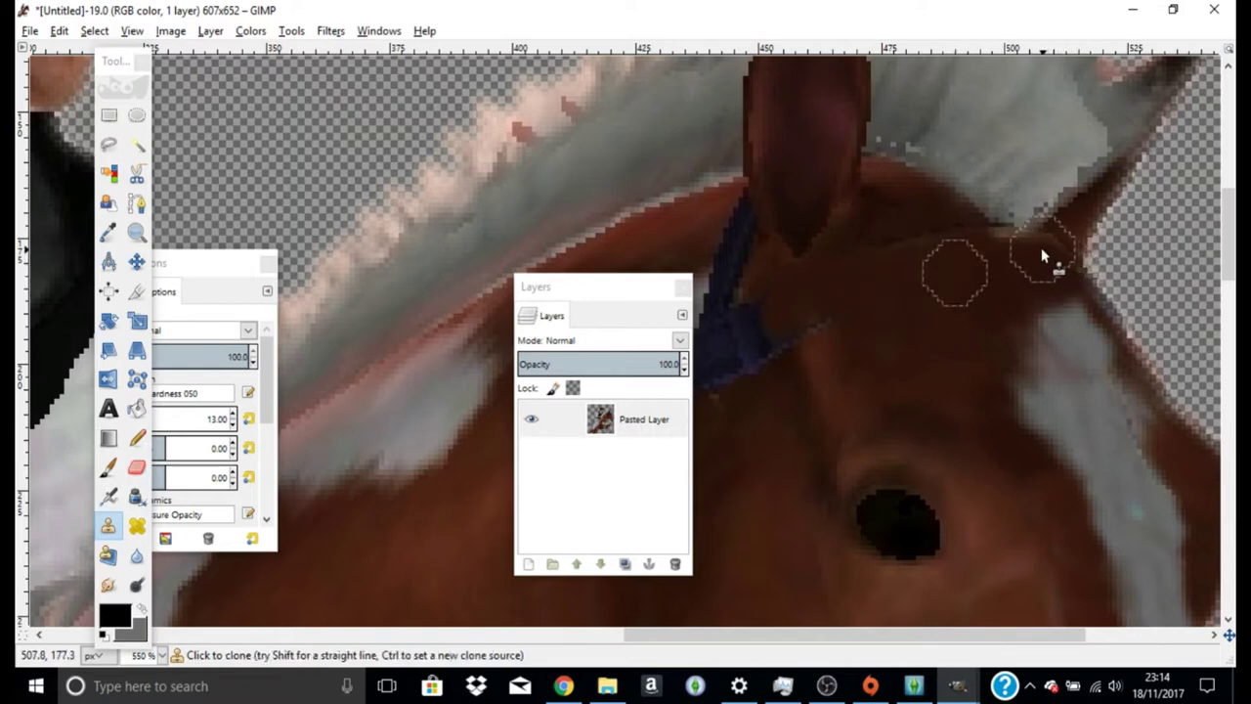
Clone brown fur over the blue strap streak beside the ear
left_click(921, 227, "ctrl")
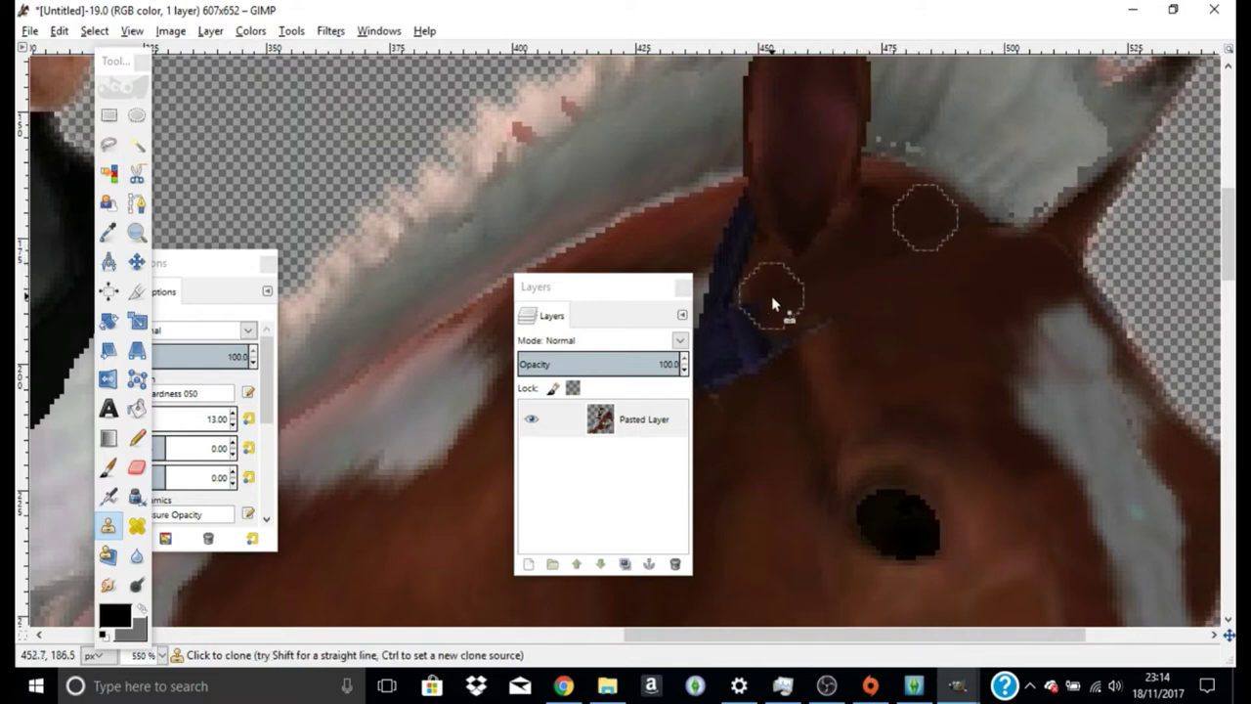
left_click(936, 278, "ctrl")
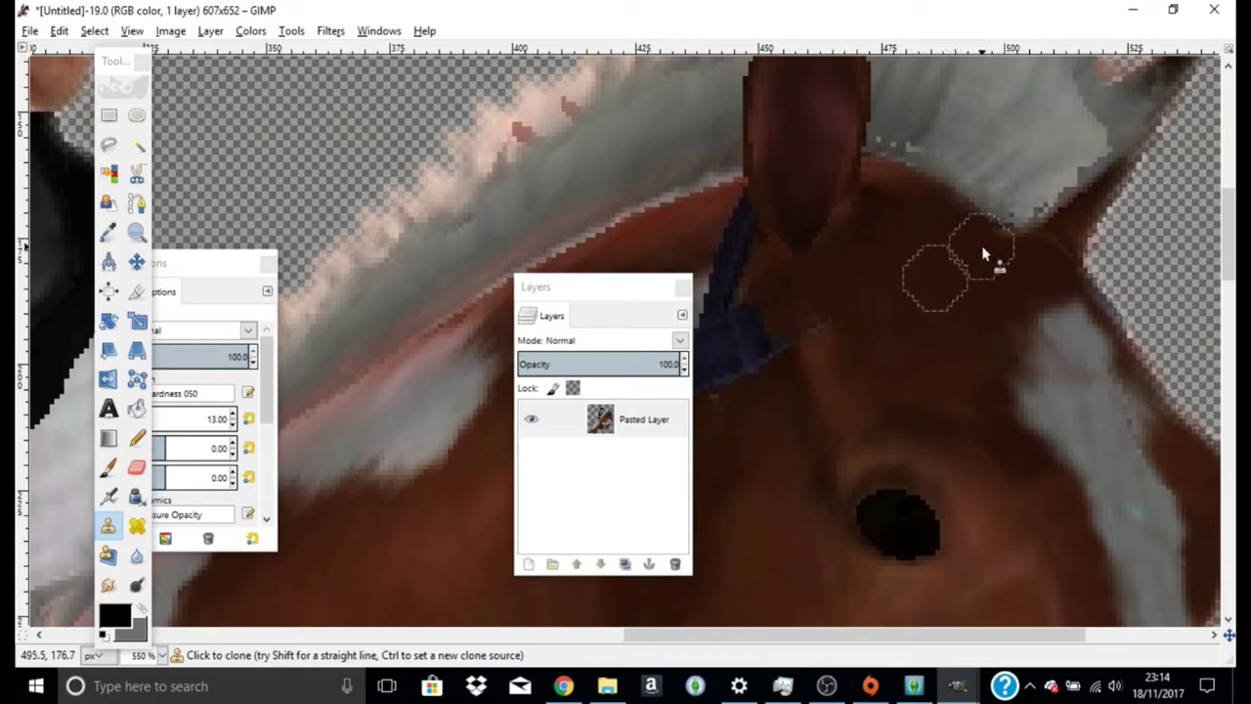
left_click(881, 201, "ctrl")
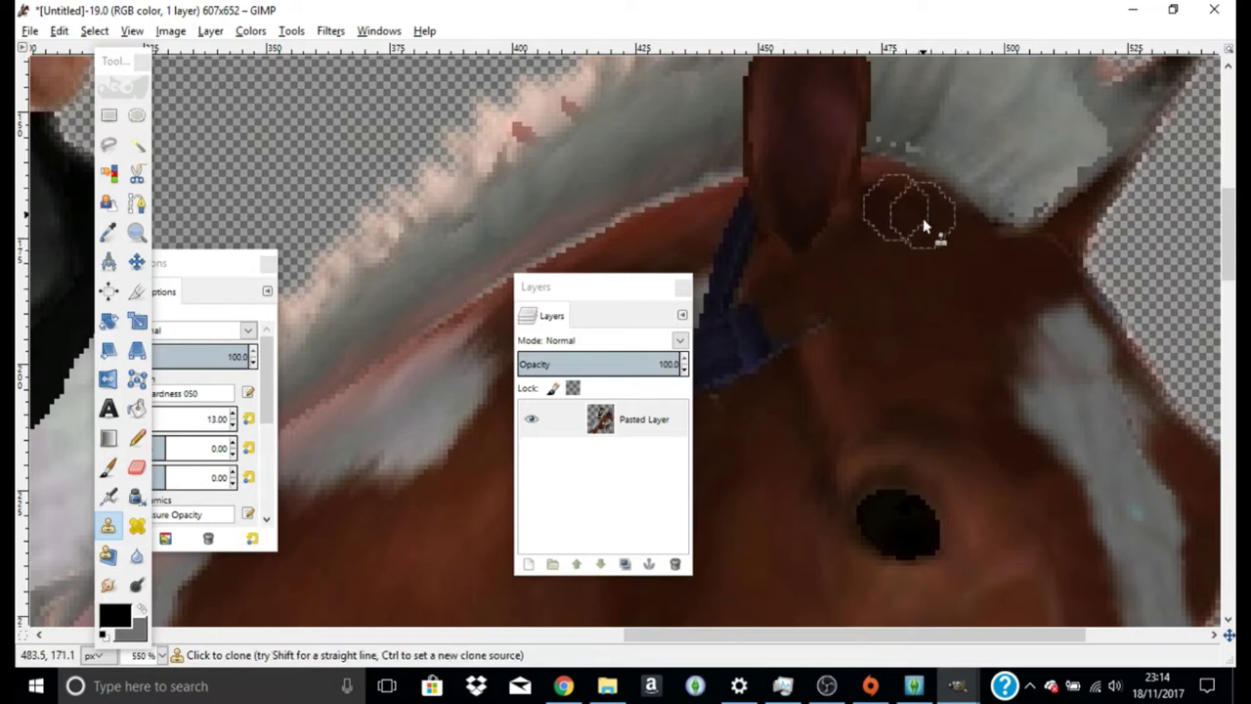
scroll(874, 285, "down", 3)
left_click(836, 236, "ctrl")
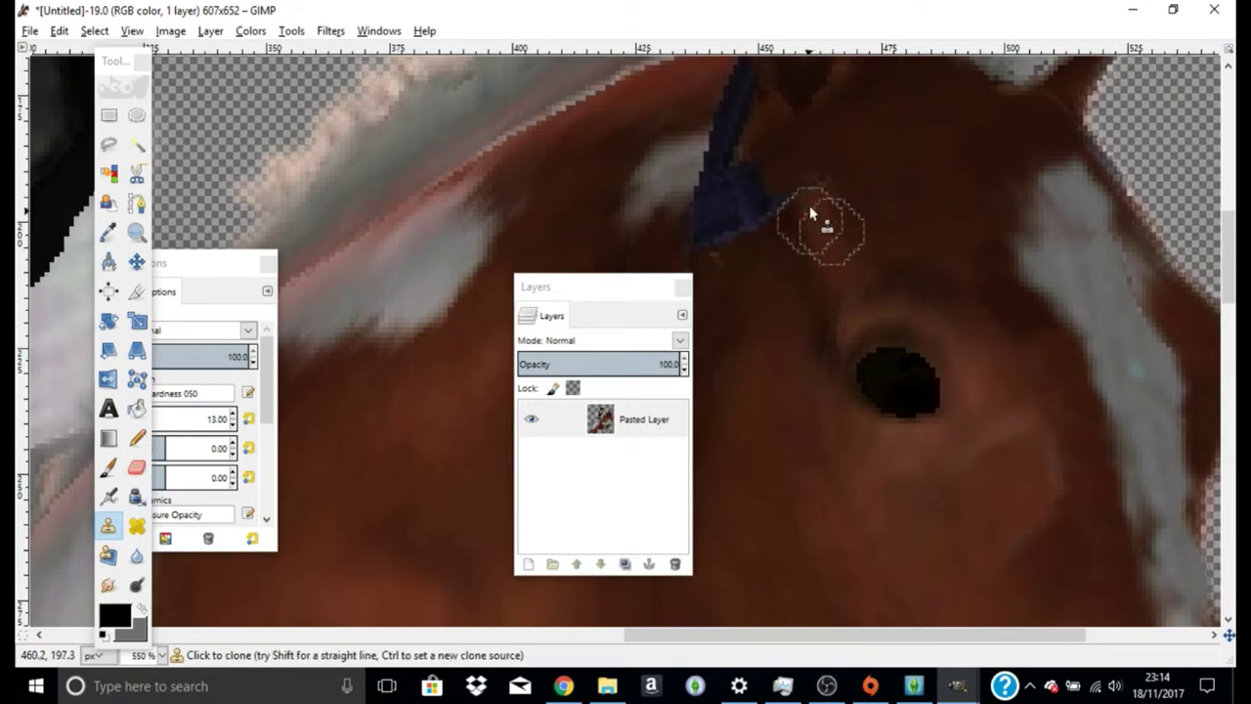
left_click(751, 281, "ctrl")
mouse_move(754, 224)
left_mouse_down()
mouse_move(715, 202)
mouse_move(706, 164)
mouse_move(718, 188)
mouse_move(707, 207)
mouse_move(751, 285)
left_mouse_up()
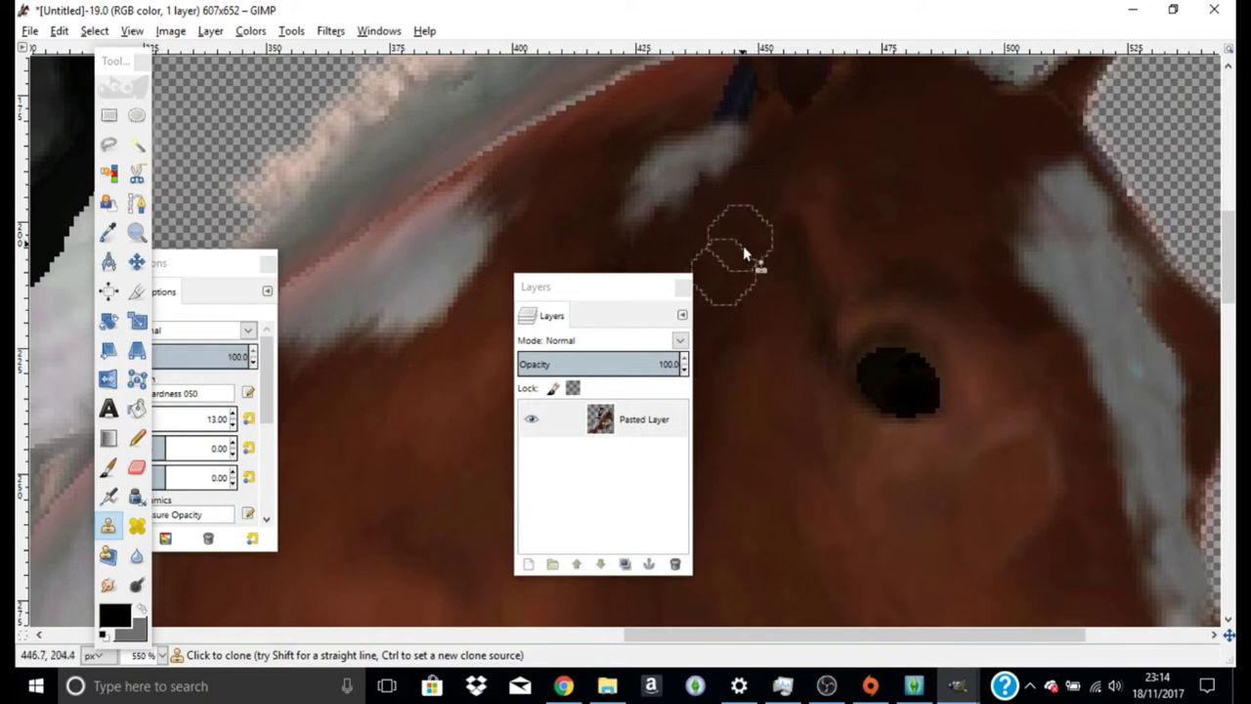
Repaint the dark blue patch at the ear base with cloned brown fur
scroll(751, 286, "up", 3)
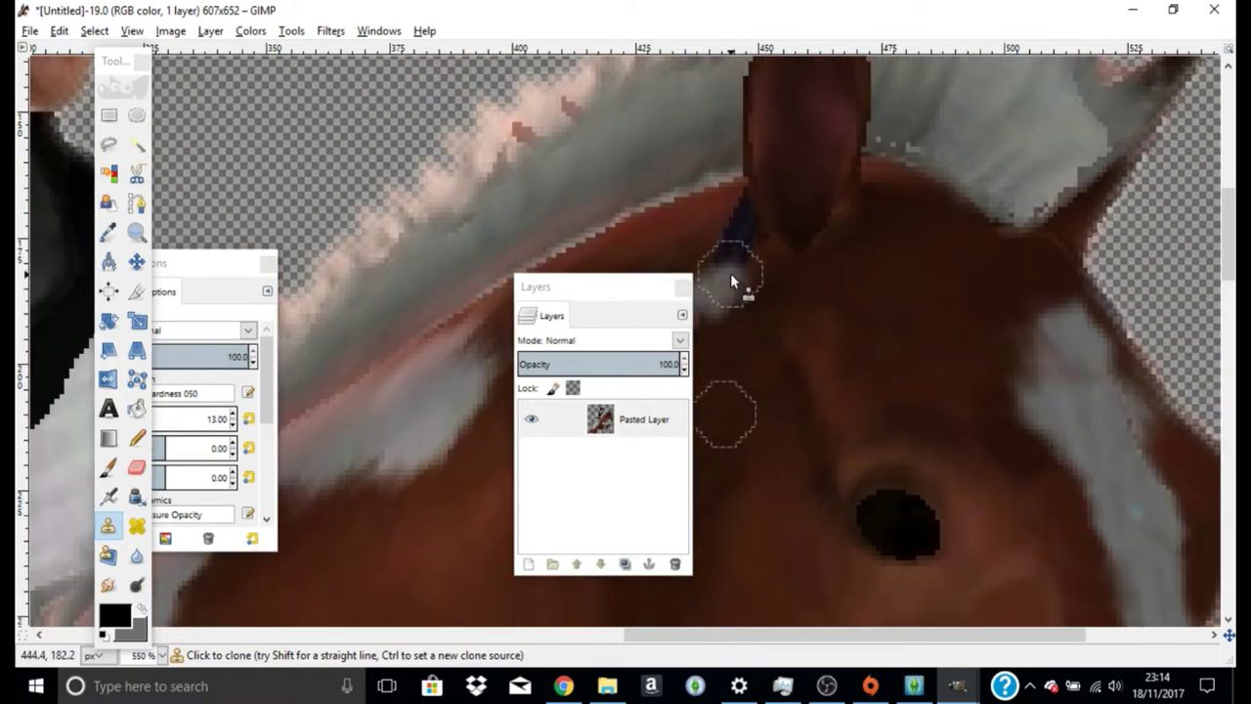
left_click(694, 226, "ctrl")
left_click_drag(743, 217, 749, 248)
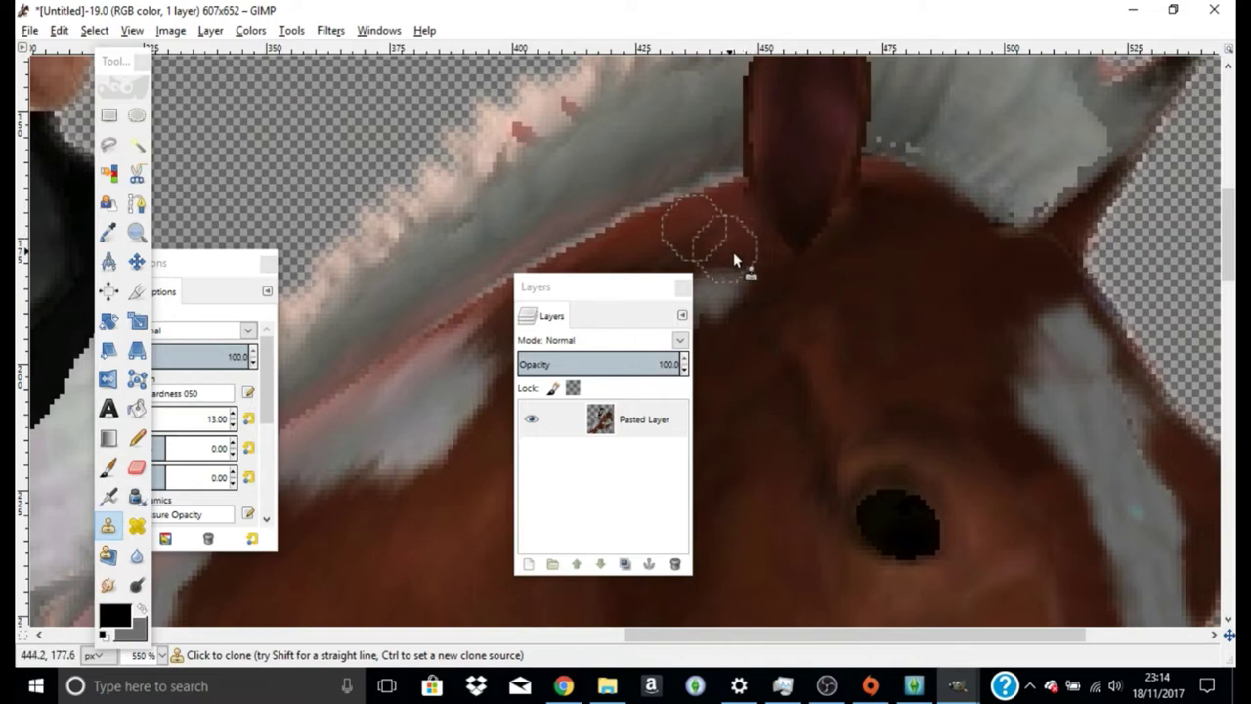
scroll(735, 259, "down", 3)
scroll(871, 335, "up", 3)
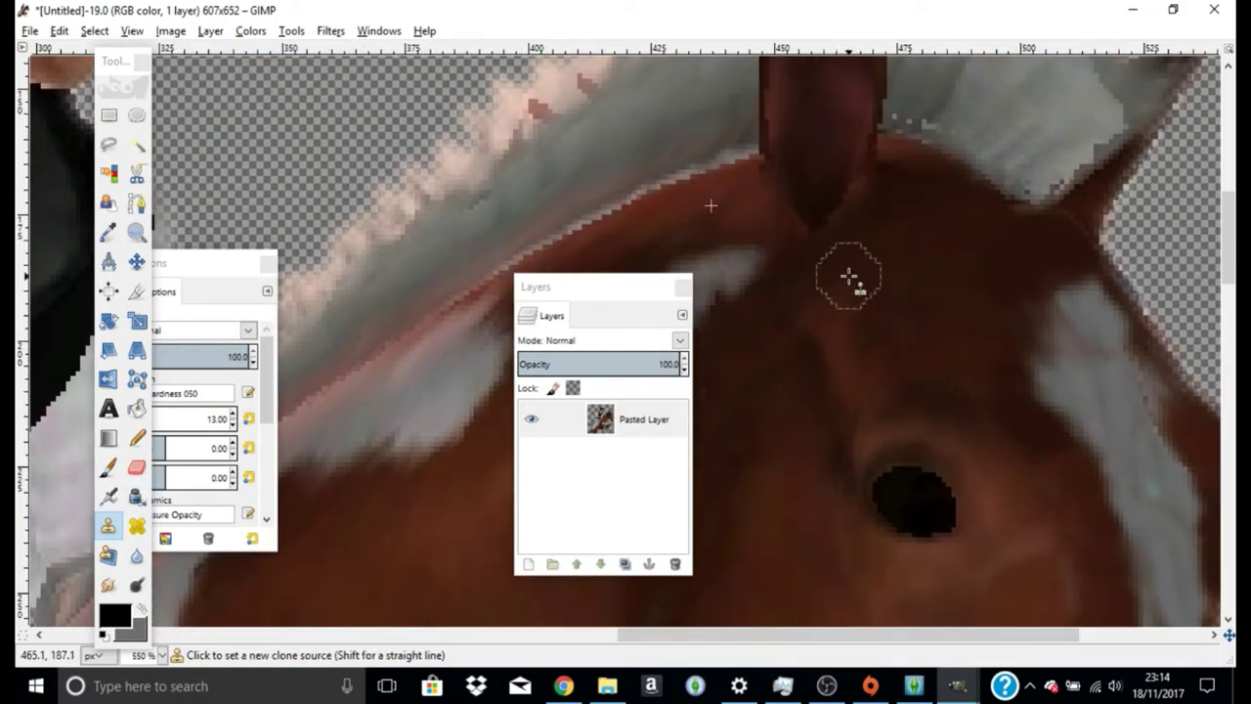
left_click(849, 277, "ctrl")
Smudge the white patch below the ear and the cheek fur into the brown coat at 29% opacity
scroll(874, 330, "down", 5)
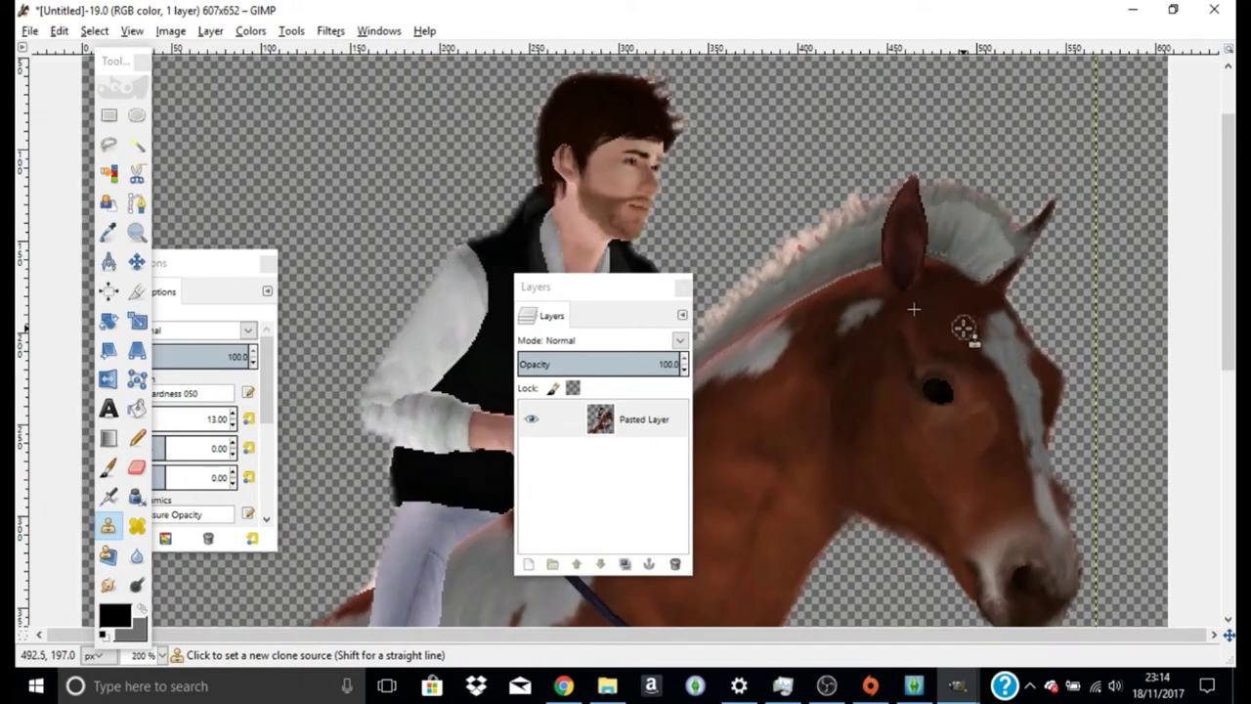
scroll(965, 370, "down", 3)
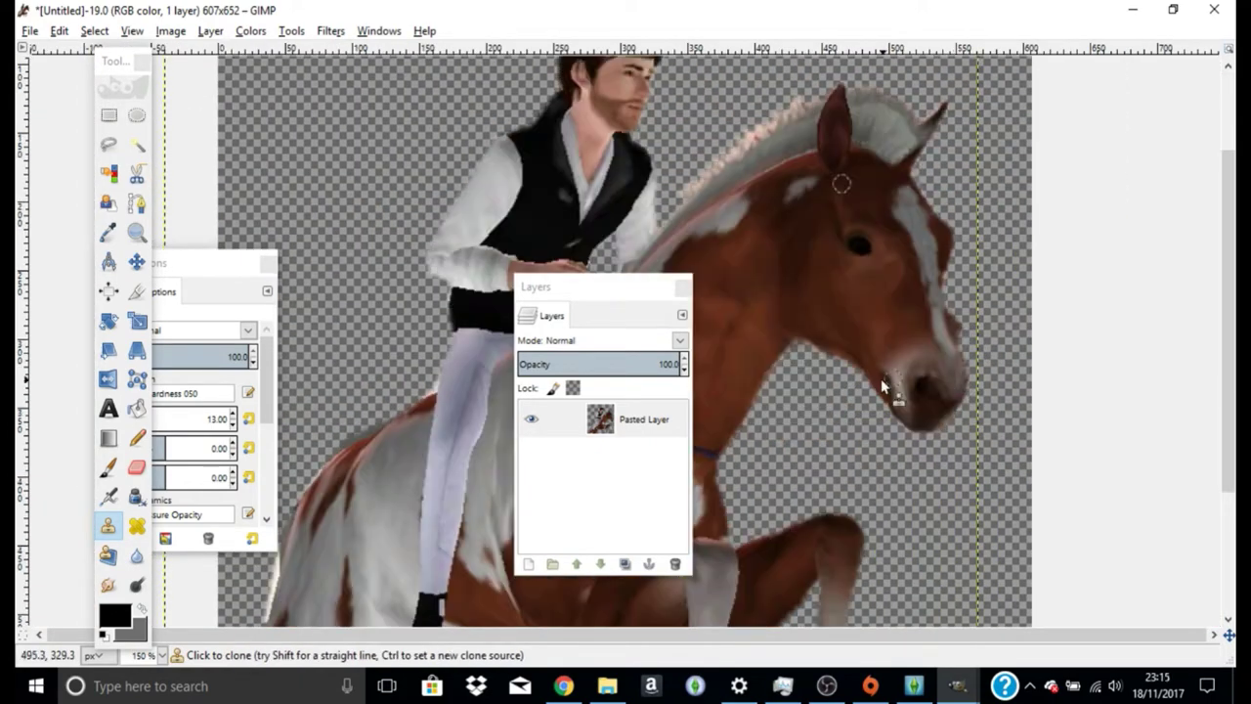
left_click(109, 584)
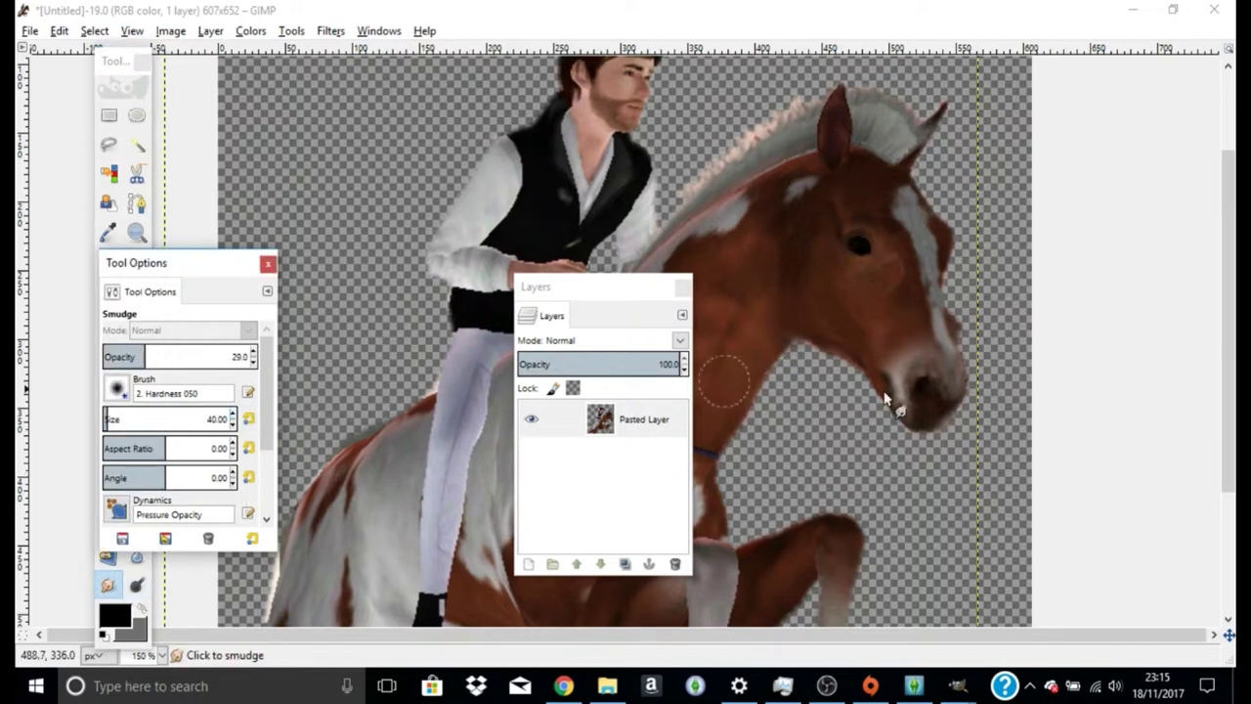
scroll(885, 395, "up", 1)
scroll(860, 382, "up", 2)
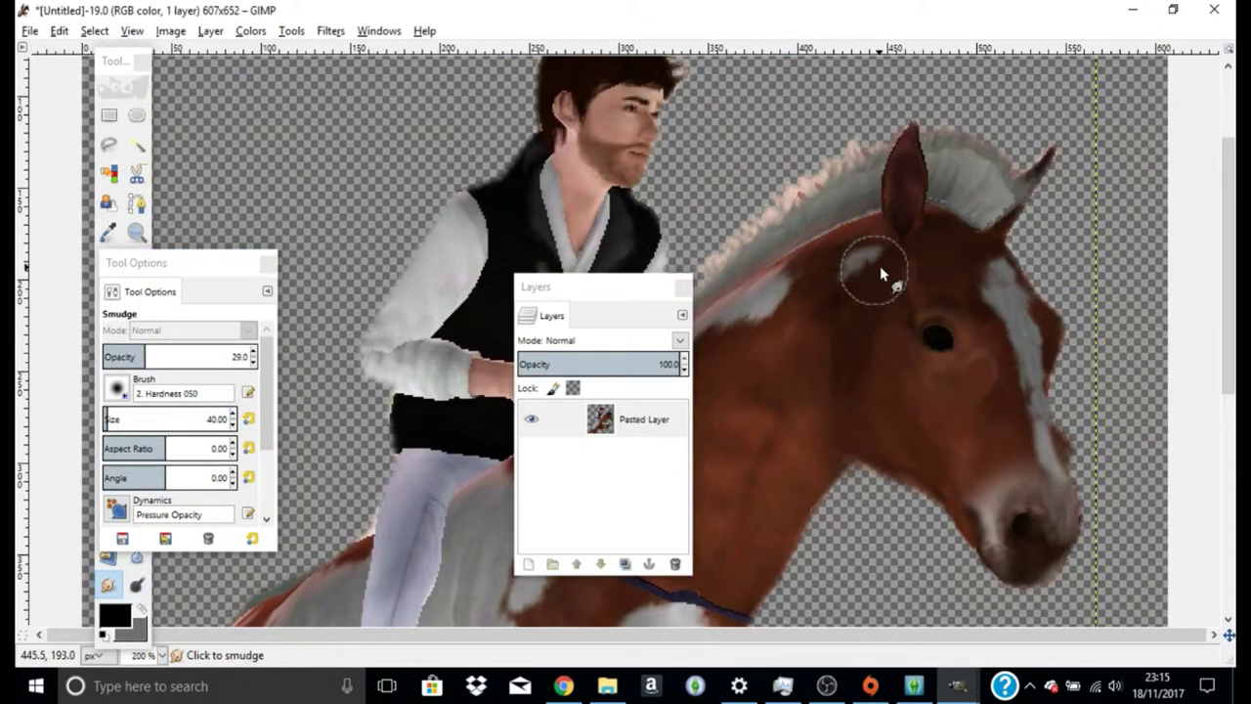
left_click_drag(872, 260, 846, 419)
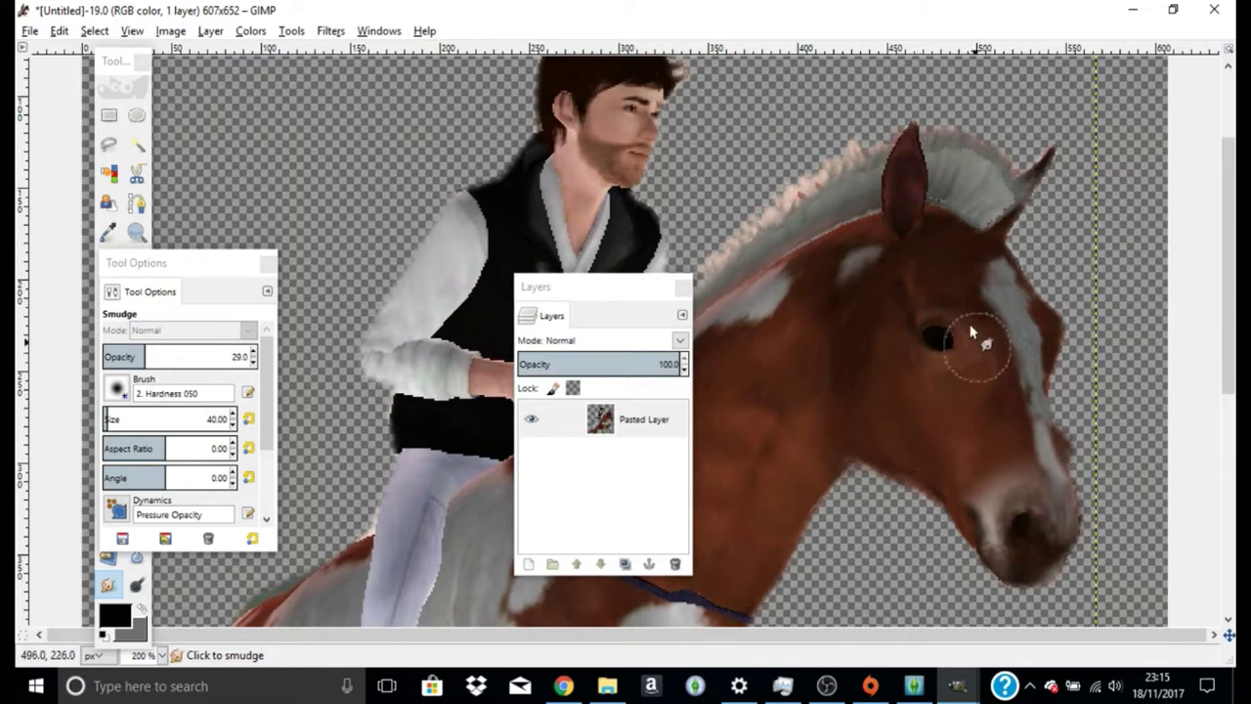
left_click_drag(876, 381, 867, 359)
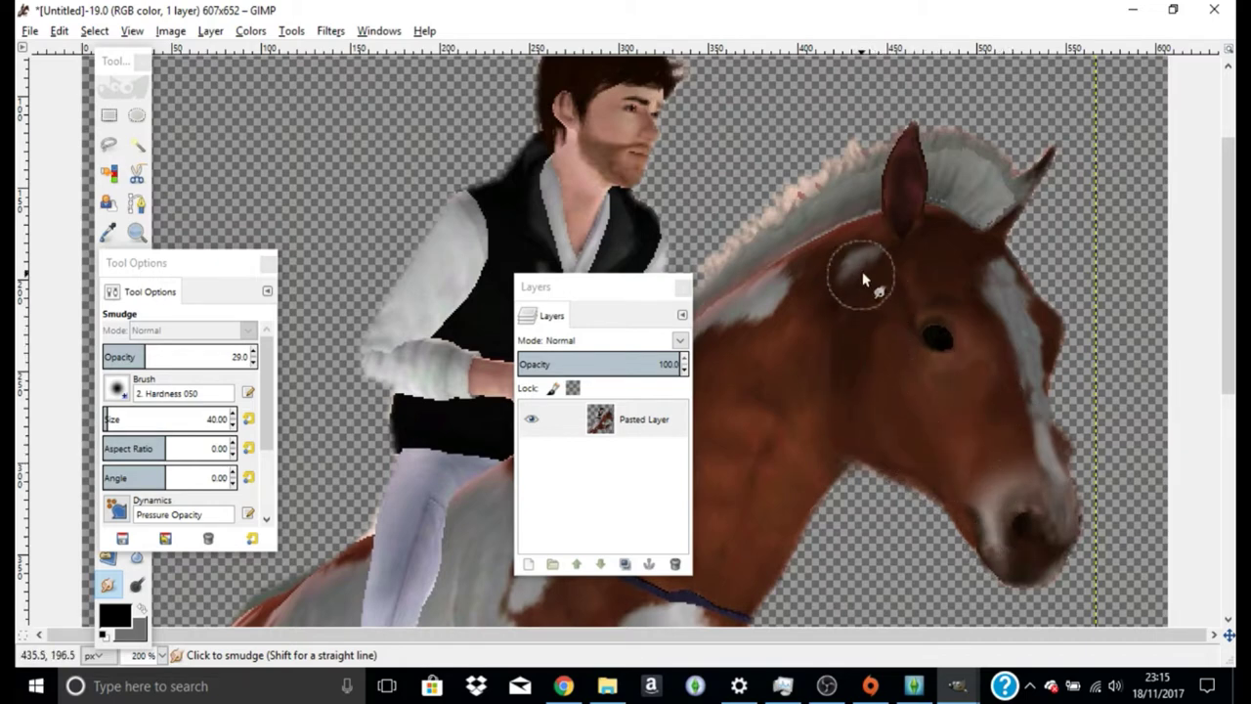
Move the Layers dialog off the horse and bring the full toolbox into view
scroll(907, 406, "down", 3)
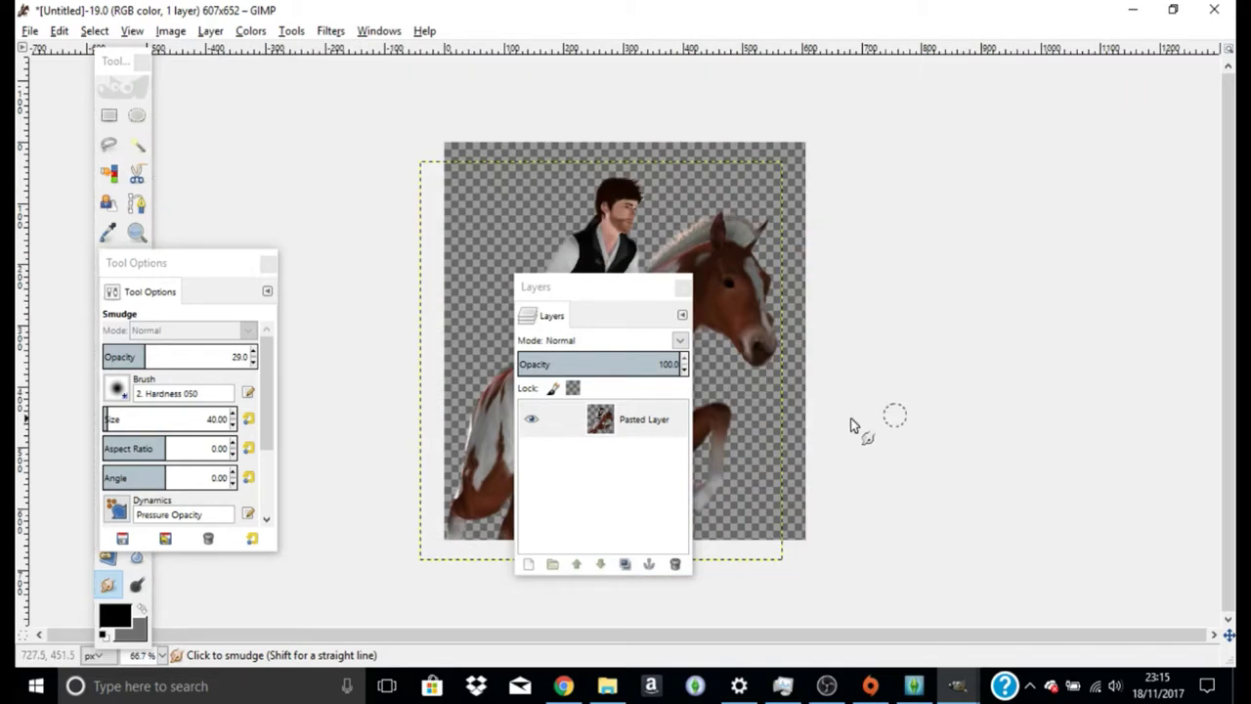
scroll(811, 413, "up", 1)
left_click_drag(645, 289, 434, 325)
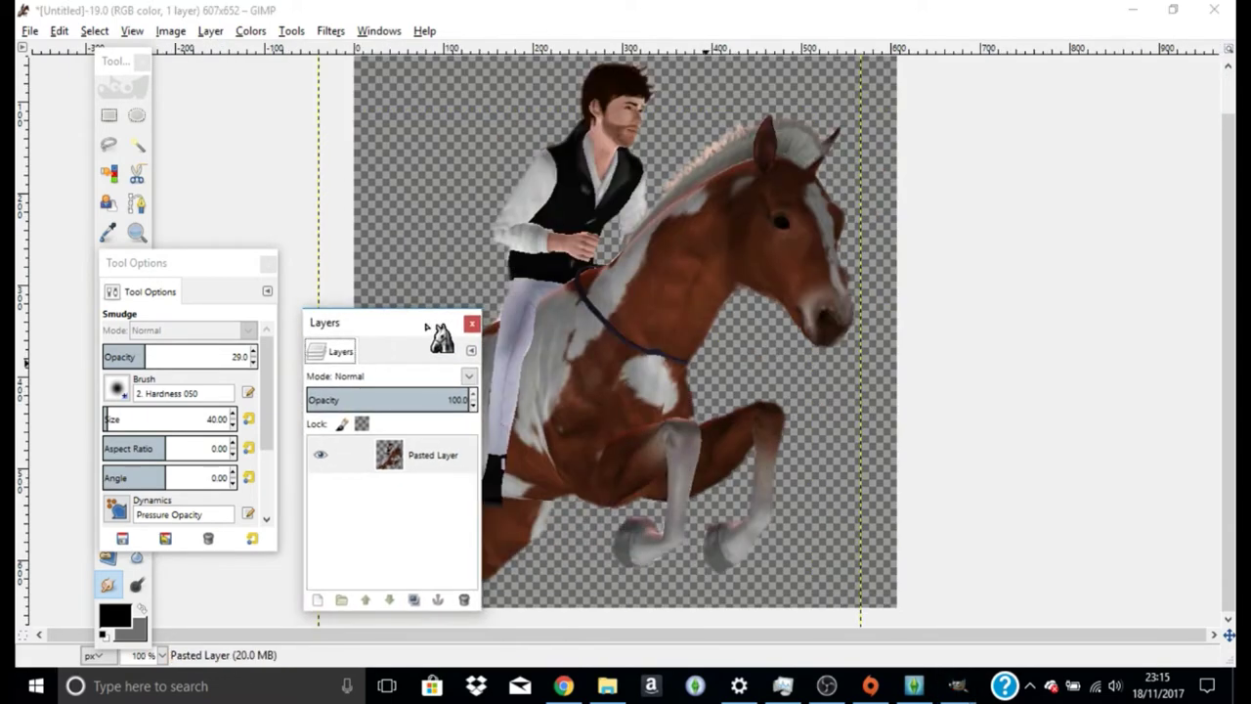
scroll(526, 446, "up", 1)
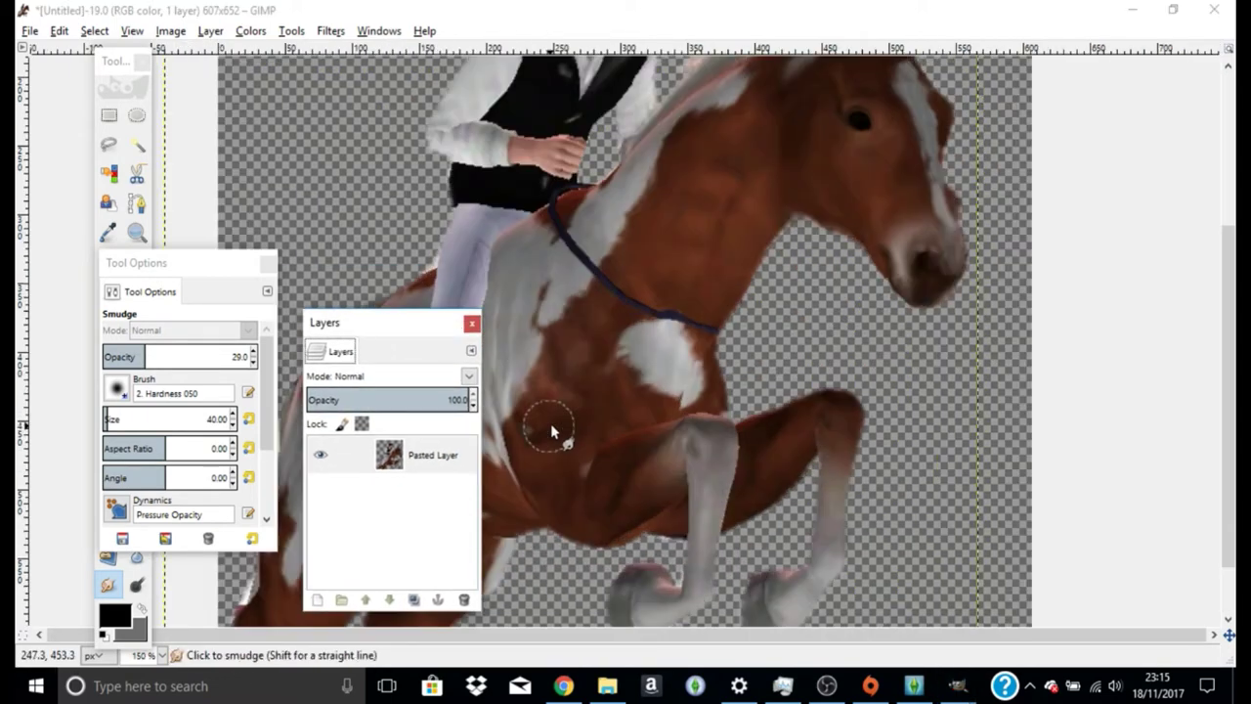
scroll(550, 423, "up", 1)
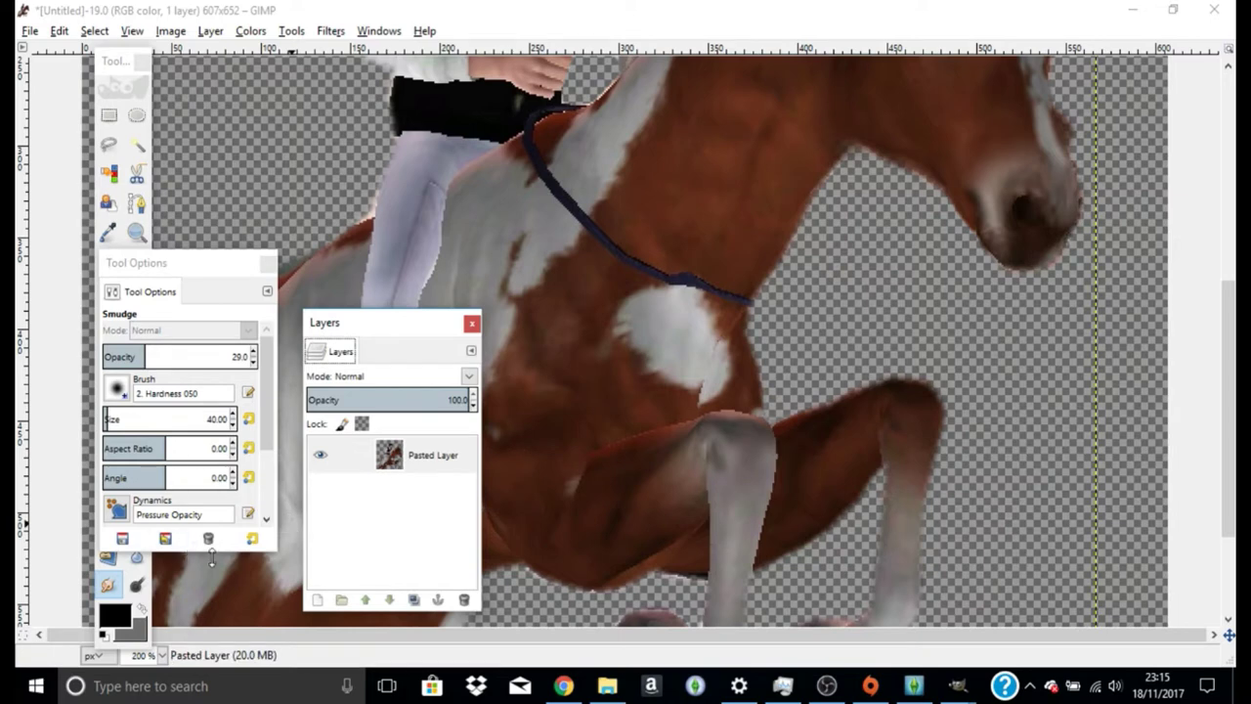
left_click(125, 98)
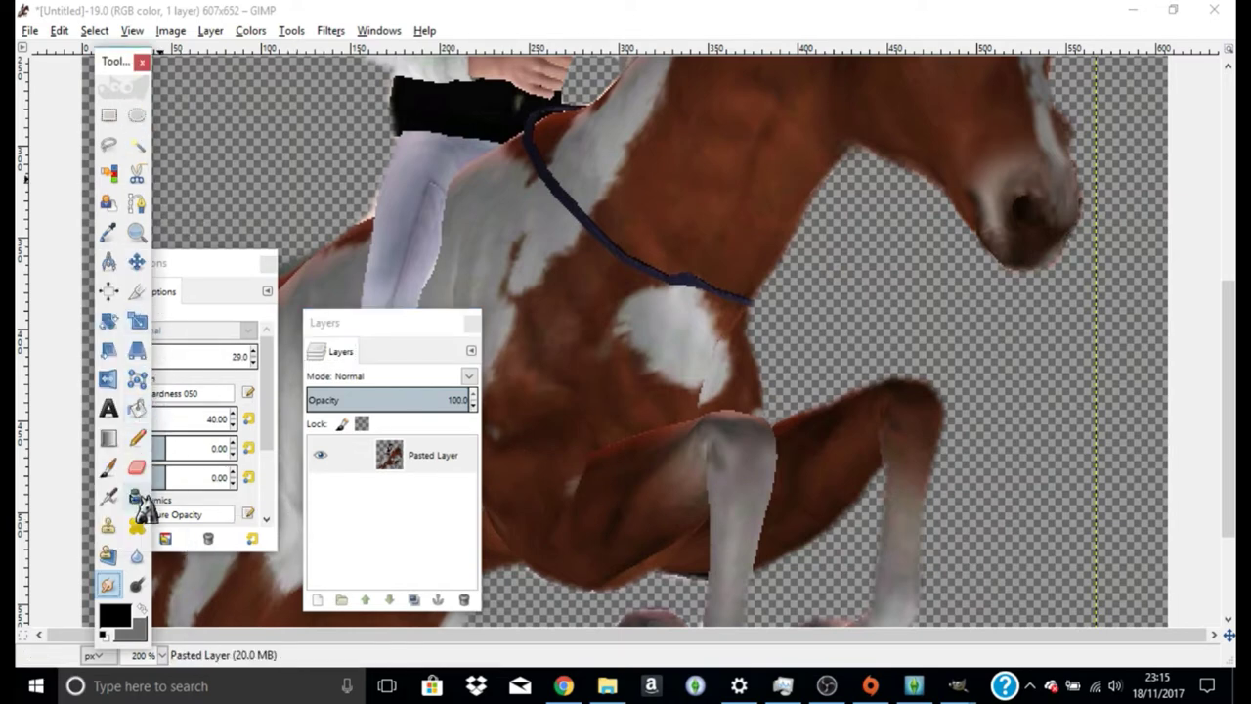
Set up the Clone tool with a source beside the neck strap and brush size 13
left_click(109, 527)
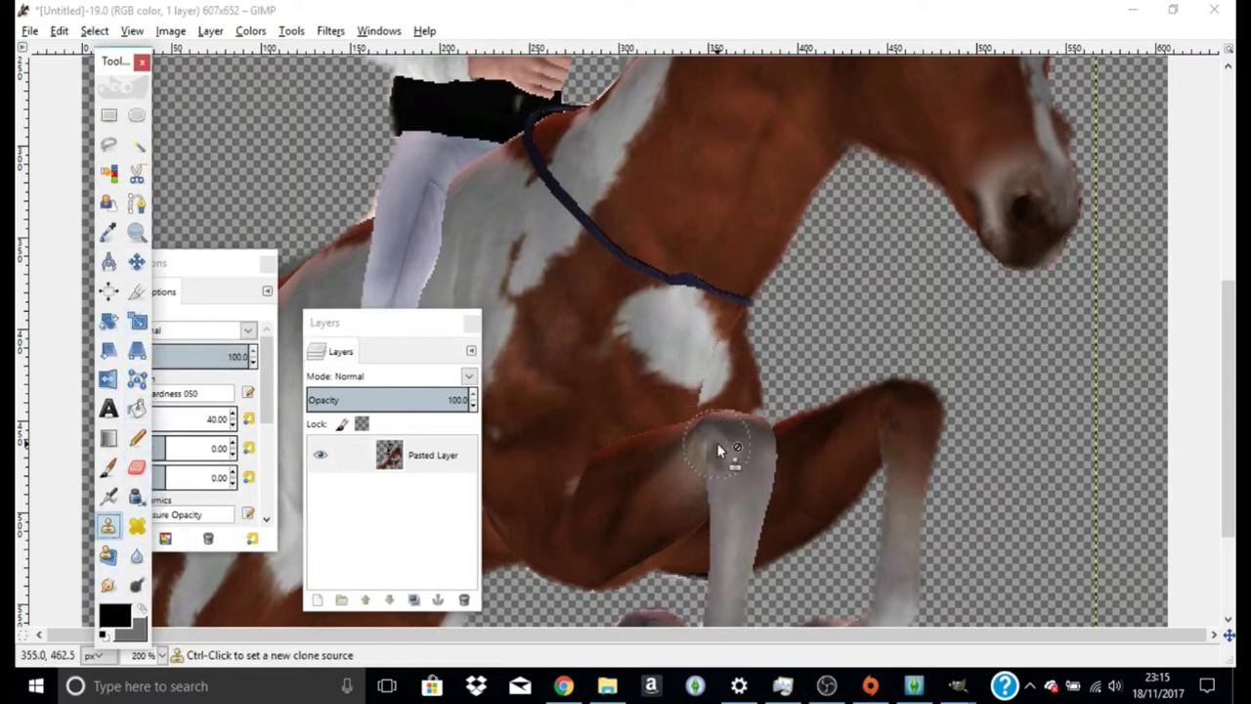
left_click(718, 266, "ctrl")
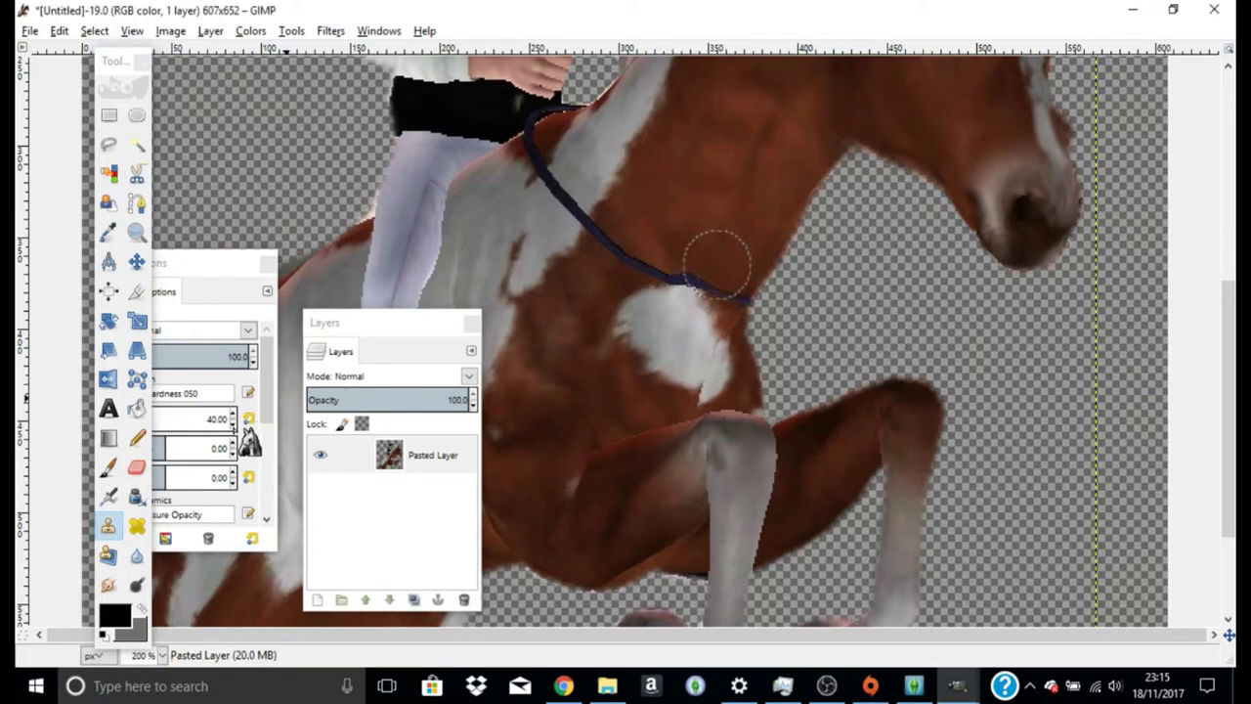
left_click(233, 424)
left_click(232, 414)
type("13")
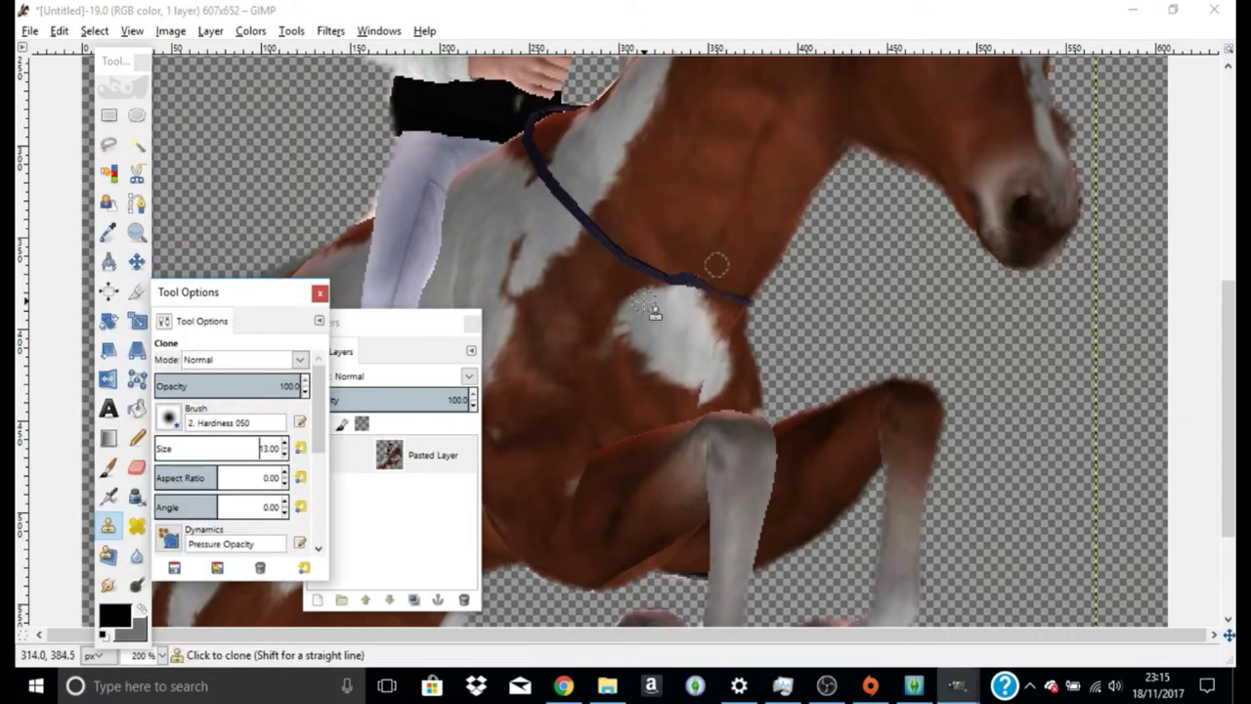
Zoom in and clone fur over the right stretch of the chest rein
scroll(655, 313, "up", 1)
scroll(645, 303, "up", 1)
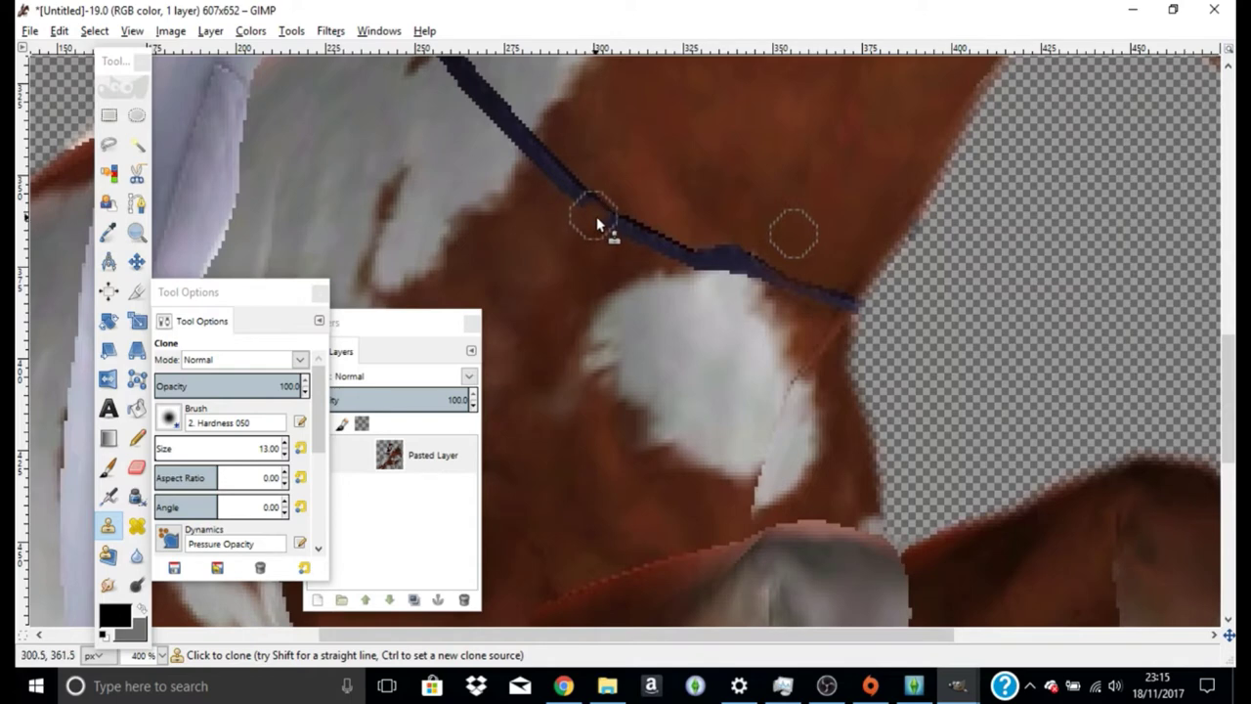
left_click_drag(594, 217, 655, 250)
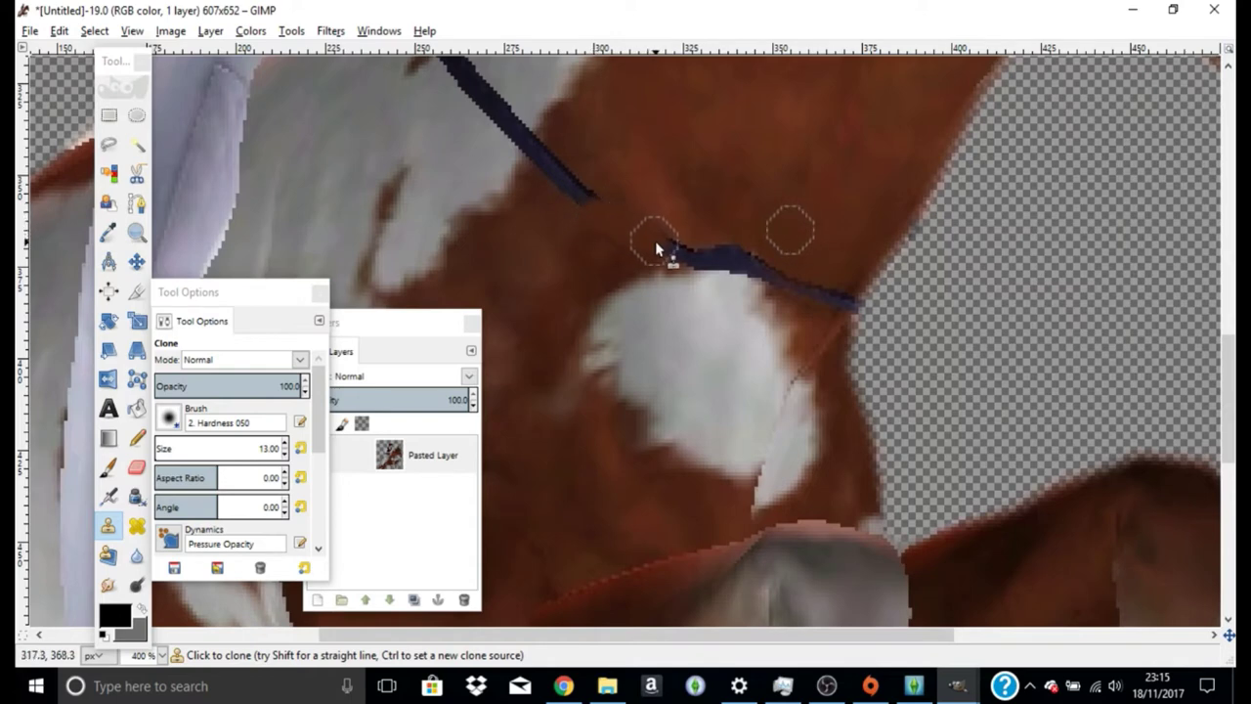
left_click(583, 262, "ctrl")
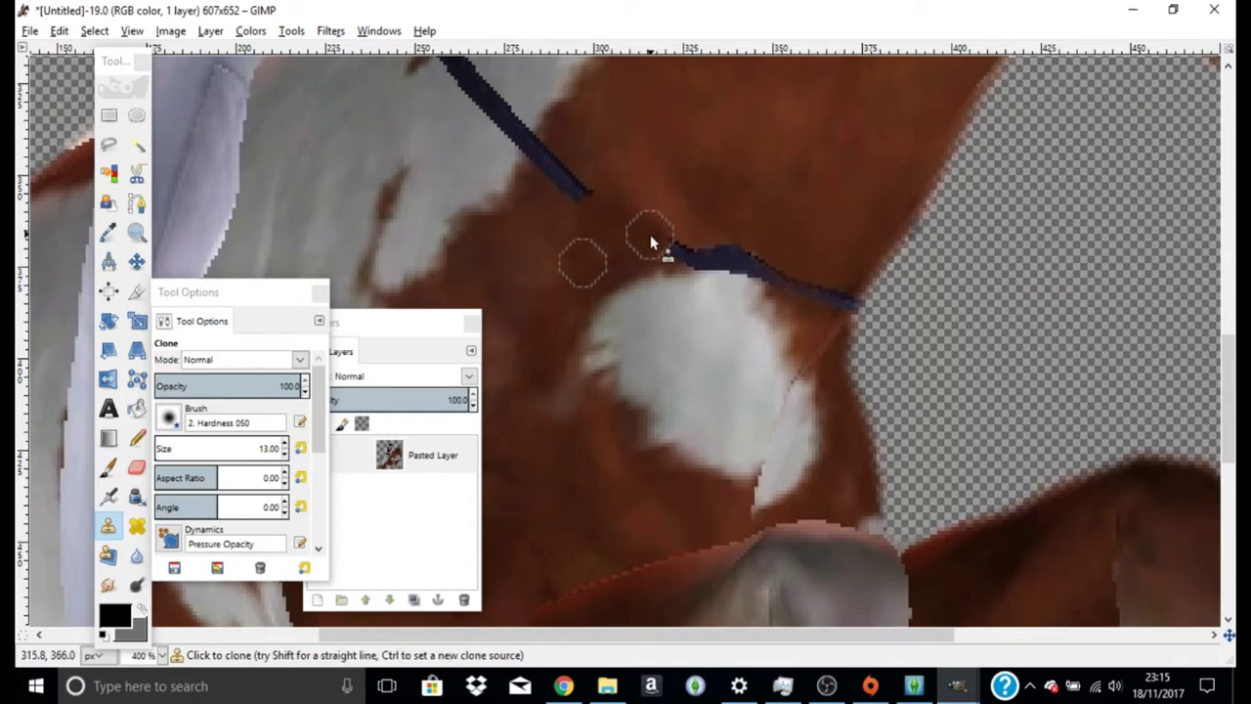
left_click_drag(662, 257, 684, 257)
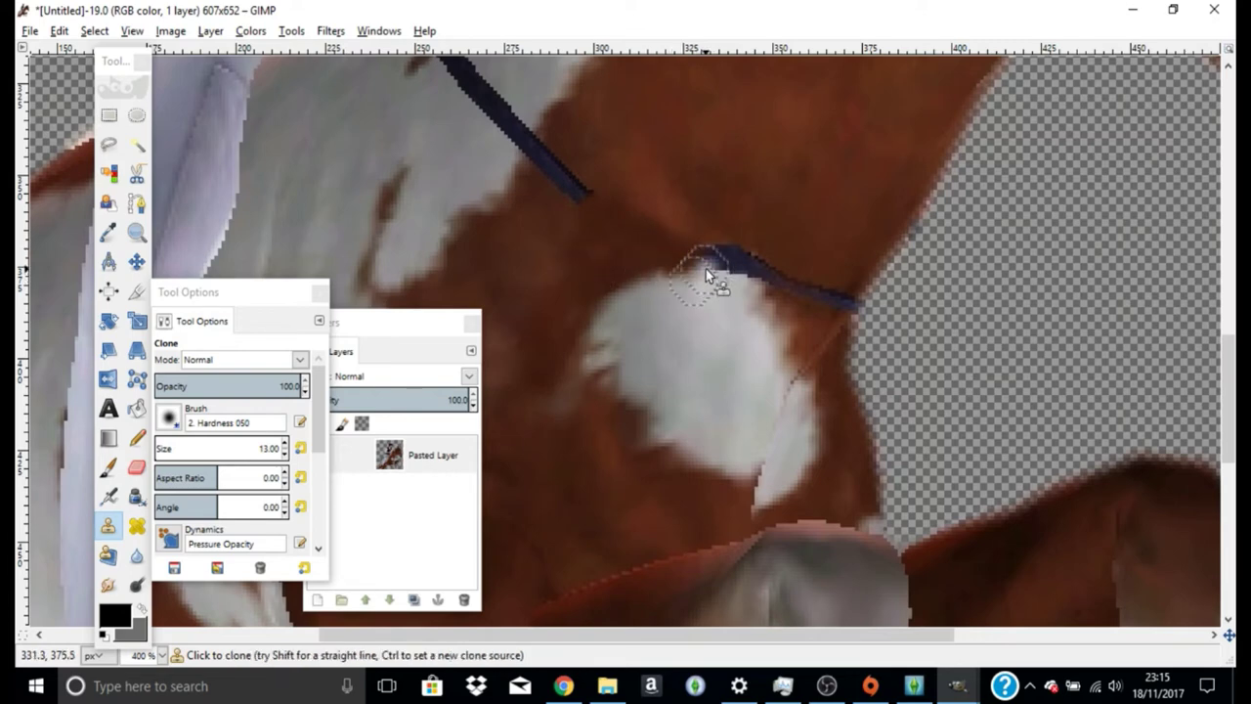
Sample fresh nearby fur and clone over the rein's right end and upper end
left_click(769, 266, "ctrl")
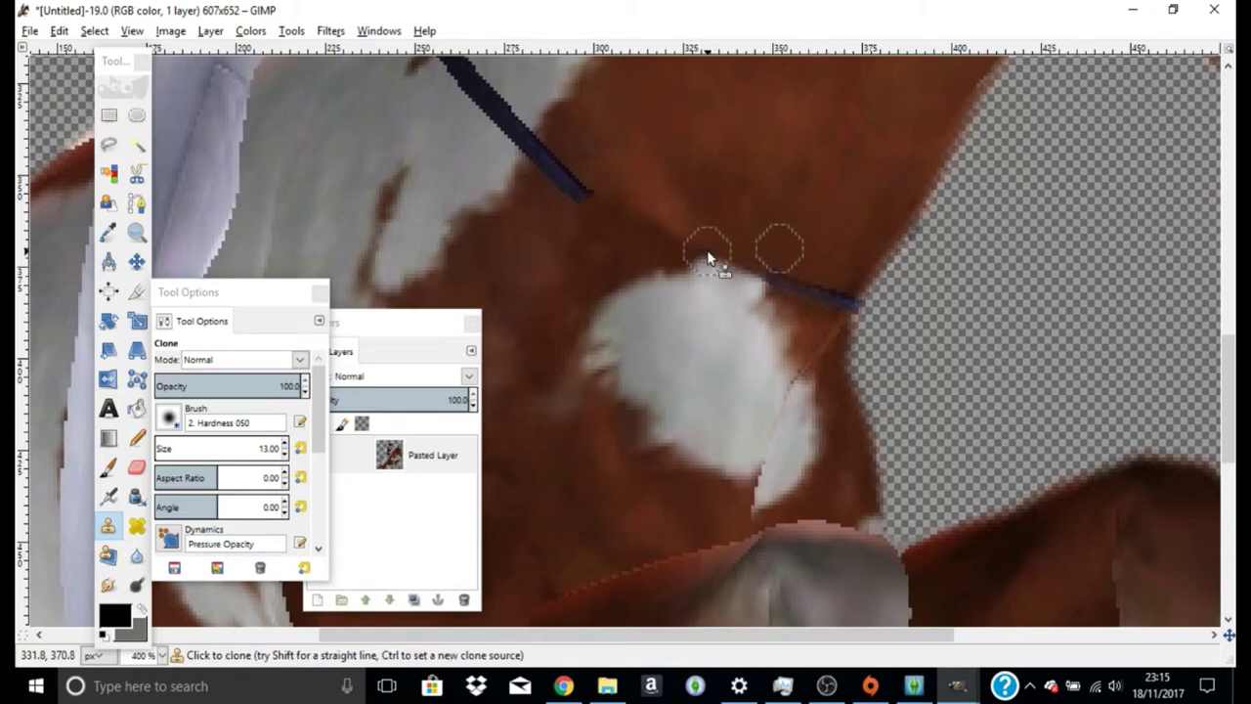
left_click(787, 273, "ctrl")
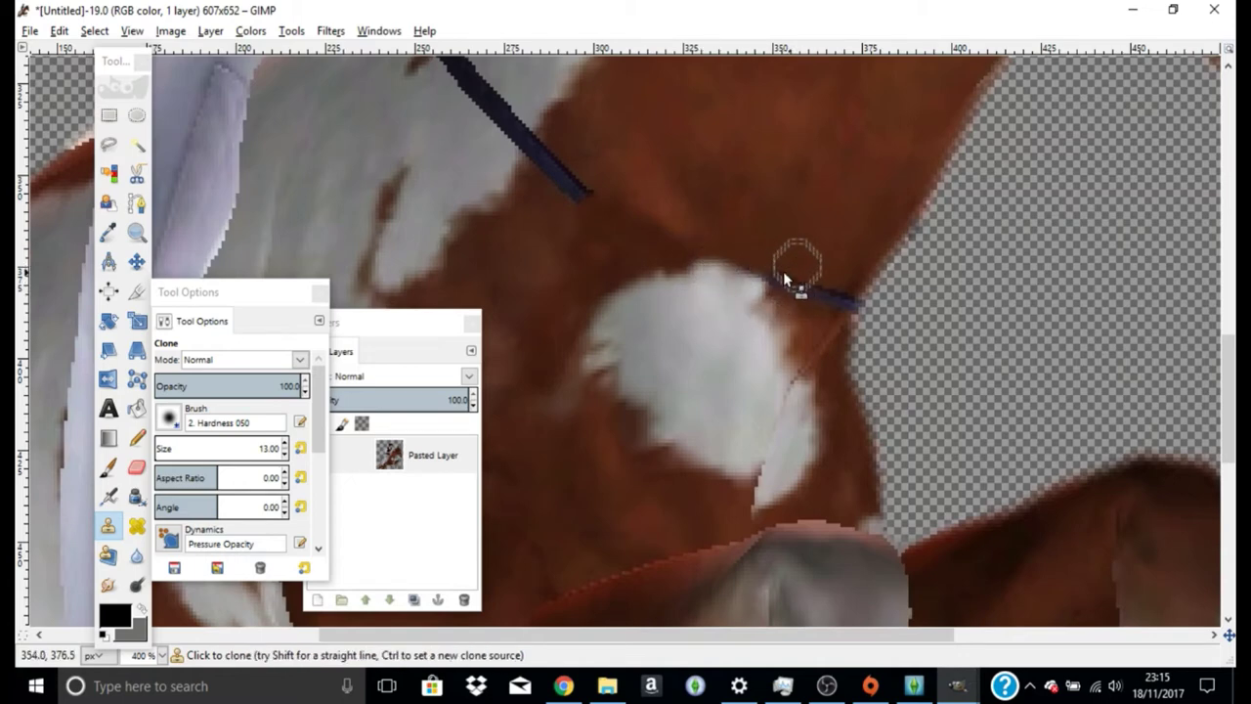
left_click(838, 301)
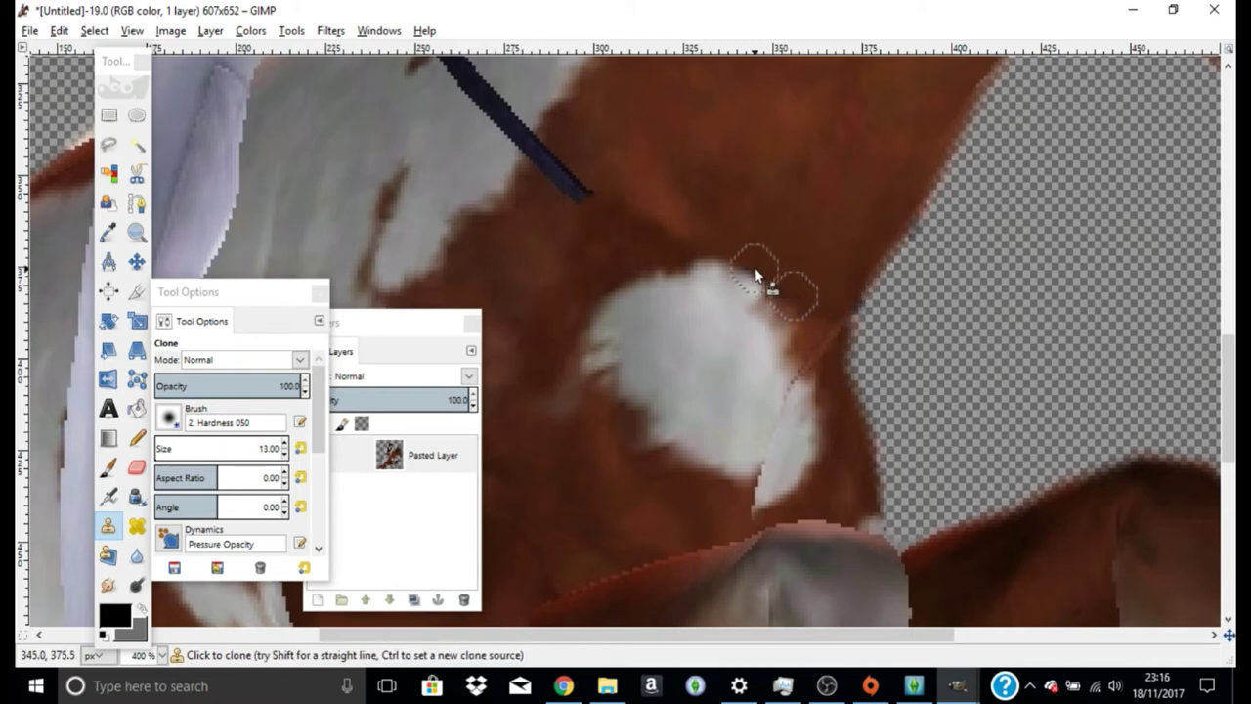
left_click(791, 246, "ctrl")
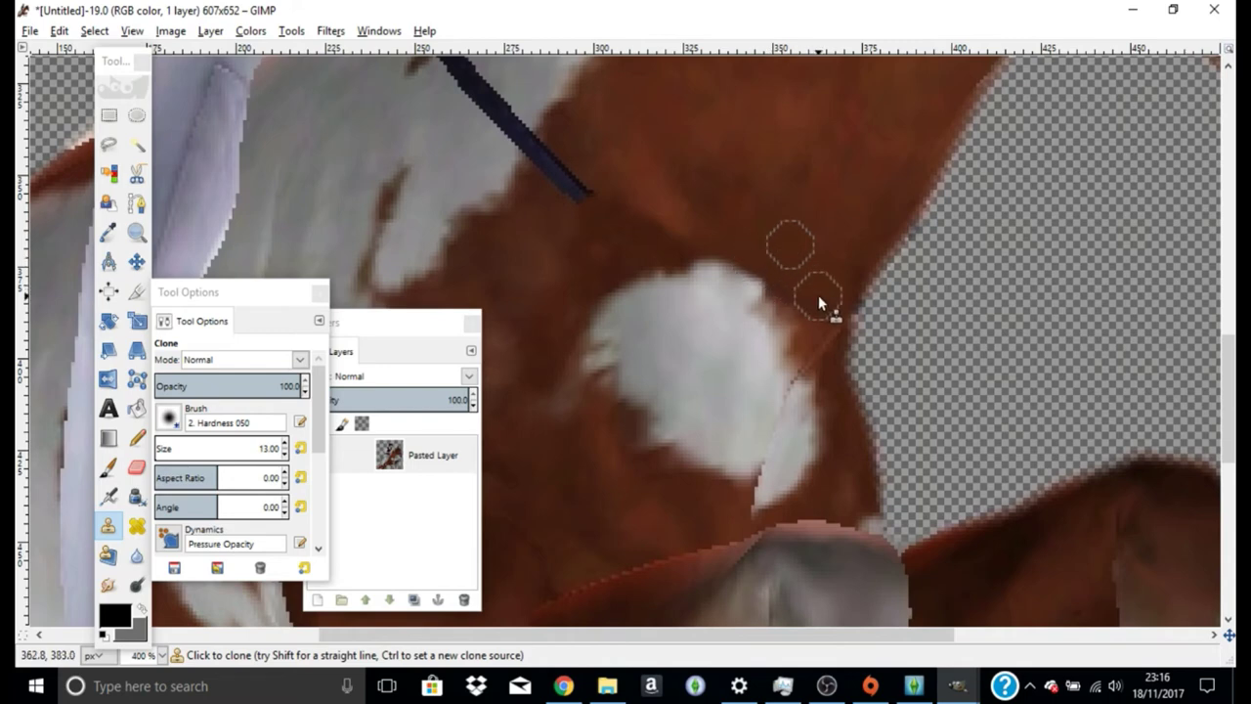
left_click(540, 217, "ctrl")
left_click_drag(542, 163, 580, 195)
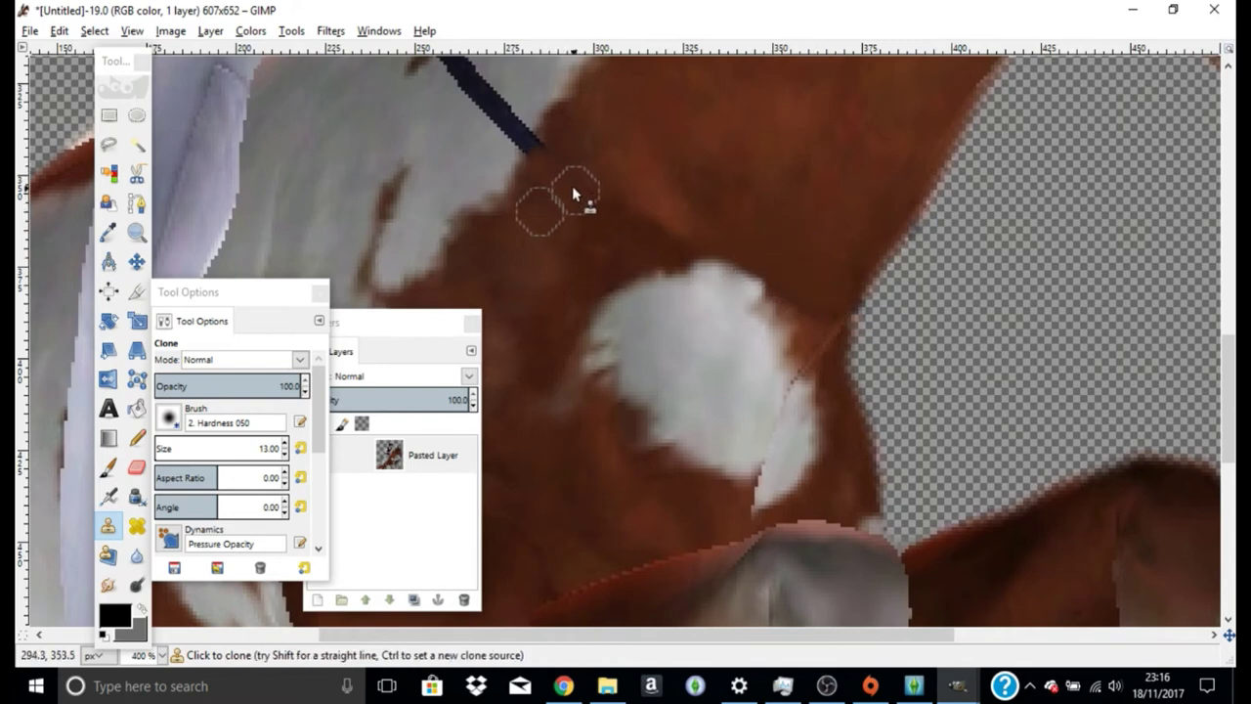
scroll(445, 237, "up", 3)
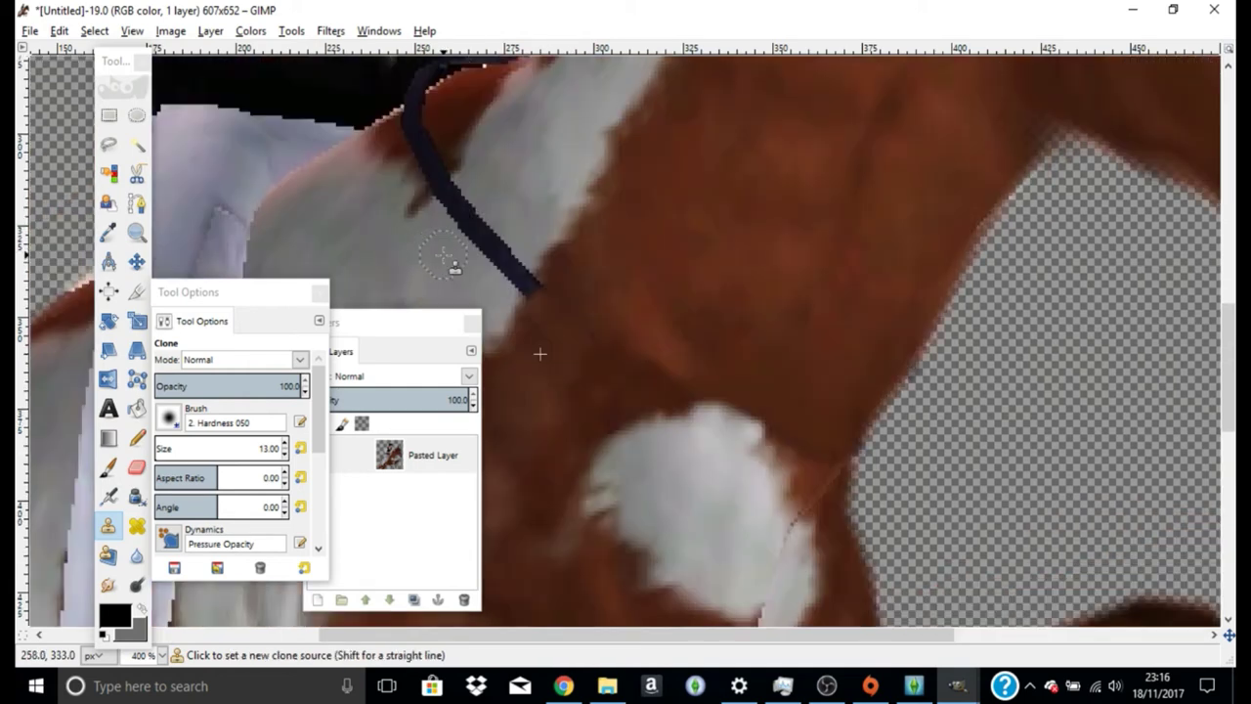
Clone shoulder fur over the lower rein and its remnant up to the rider's sleeve
left_click(445, 256, "ctrl")
left_click_drag(459, 207, 521, 281)
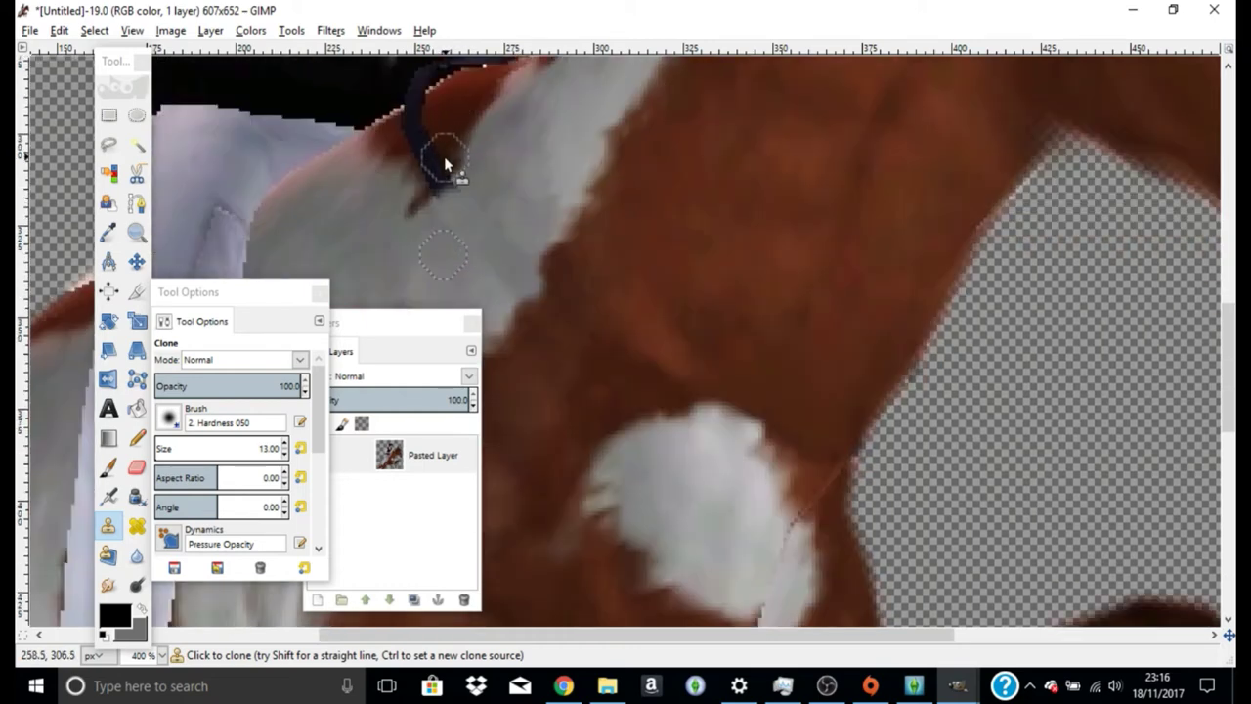
left_click(455, 124, "ctrl")
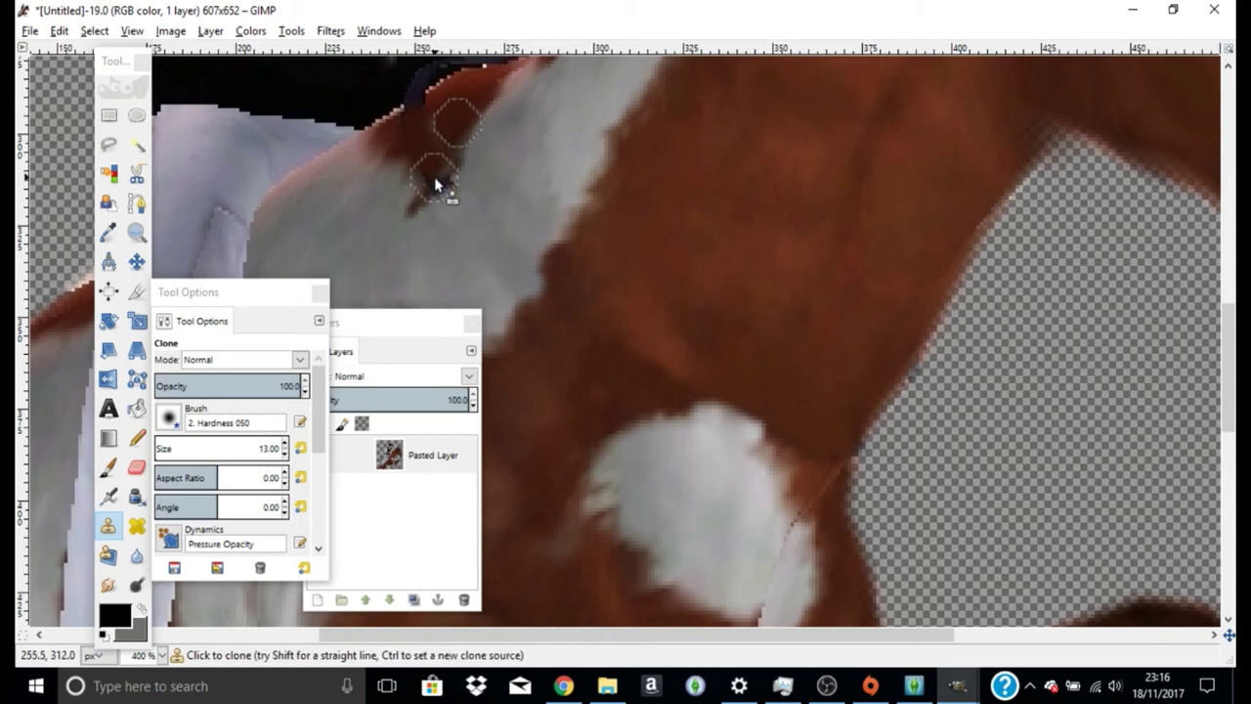
left_click(389, 133, "ctrl")
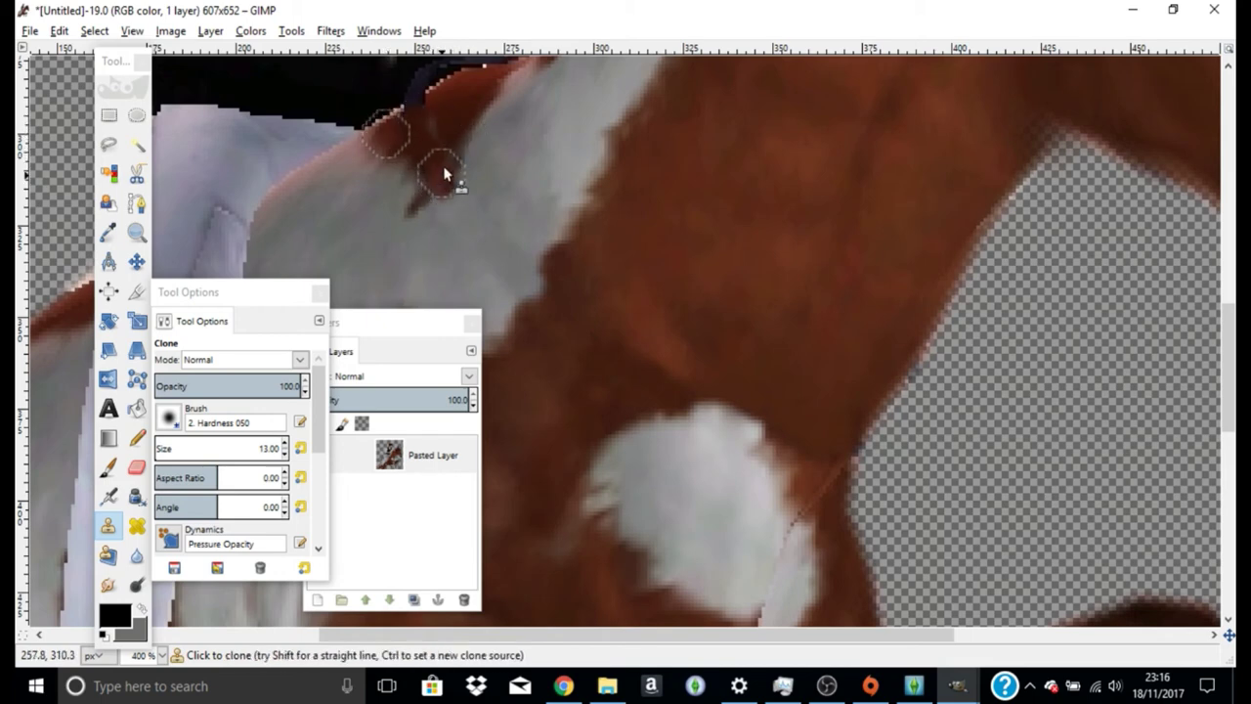
scroll(443, 166, "up", 3)
left_click(452, 250, "ctrl")
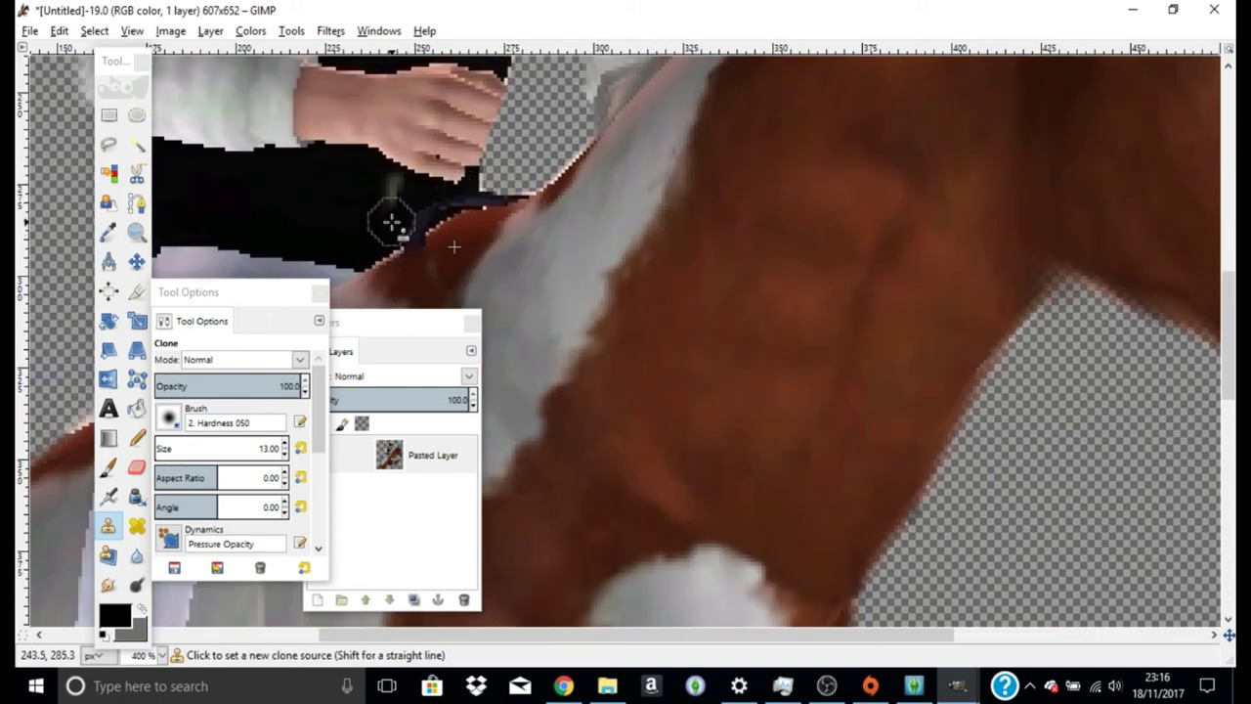
left_click(396, 233, "ctrl")
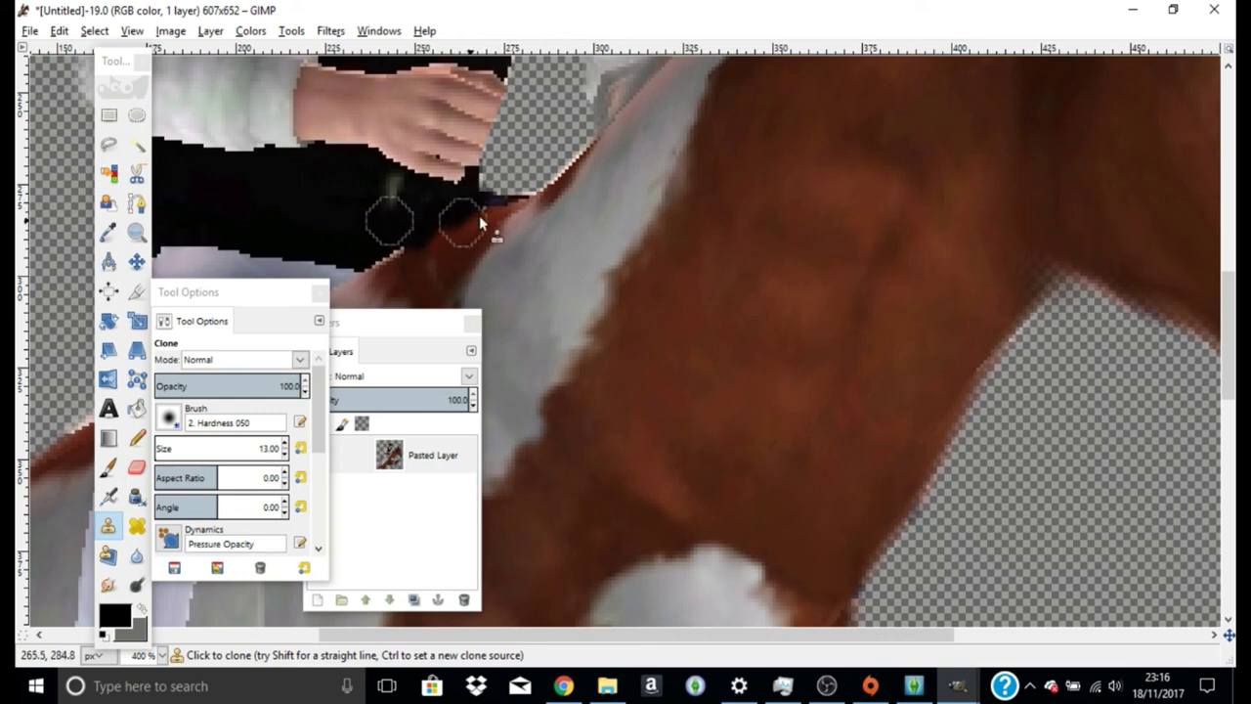
left_click_drag(479, 215, 509, 188)
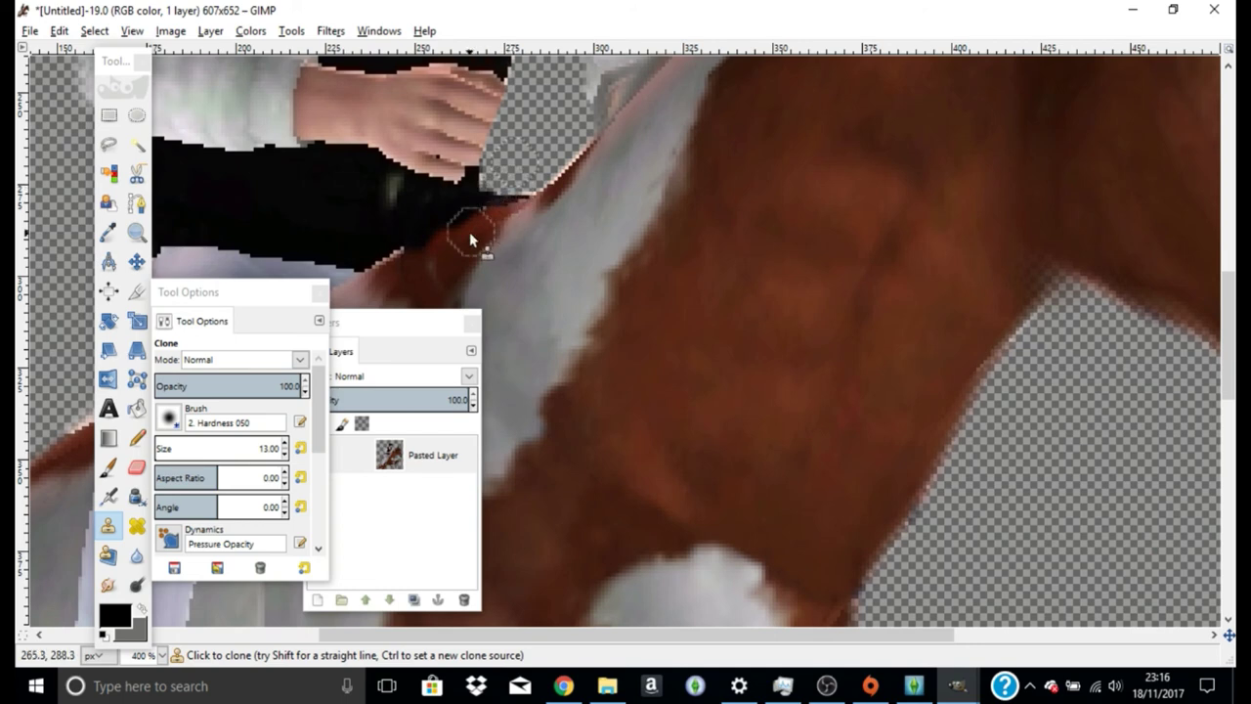
Erase the dark rein fringe along the rider's sleeve edge to transparency
left_click(149, 470)
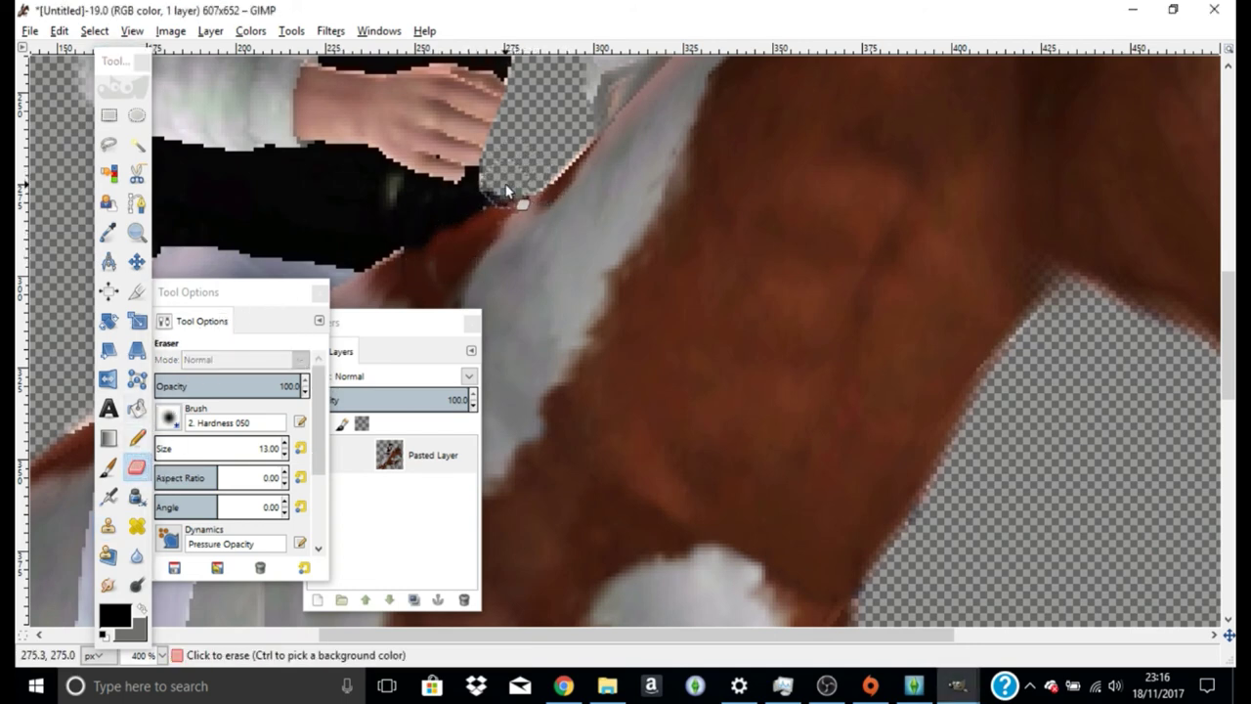
mouse_move(496, 185)
left_mouse_down()
mouse_move(533, 181)
mouse_move(574, 147)
left_mouse_up()
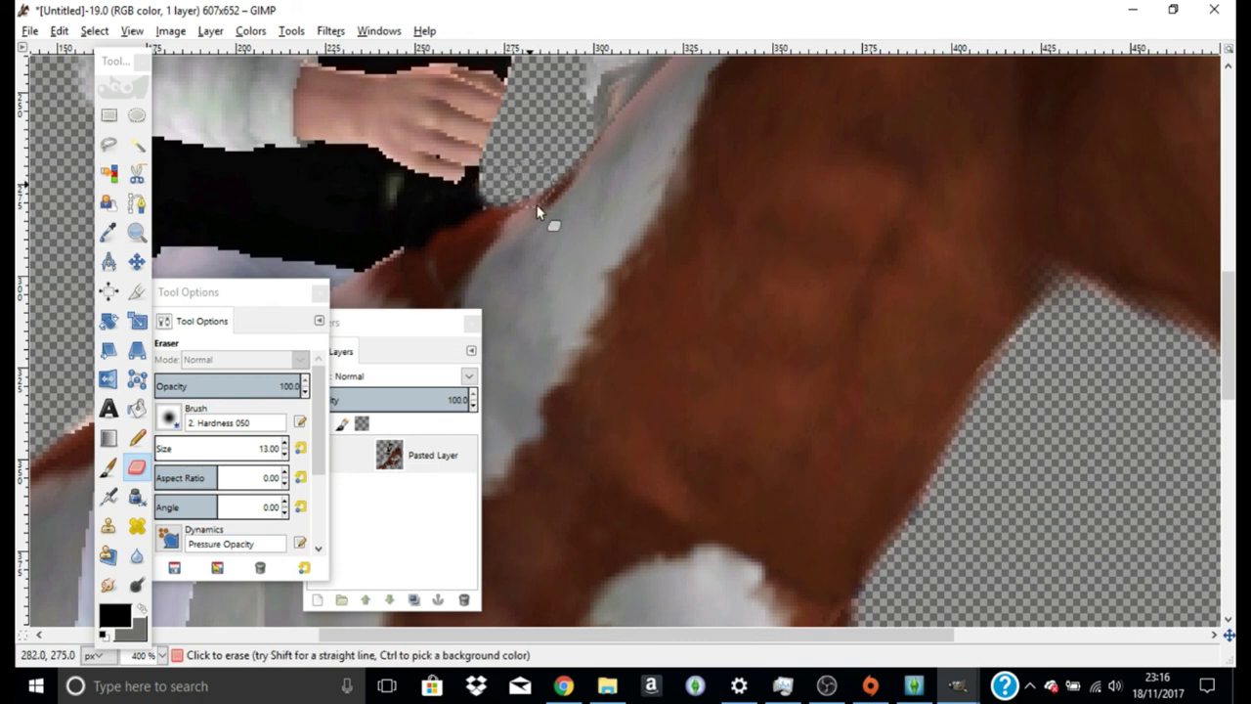